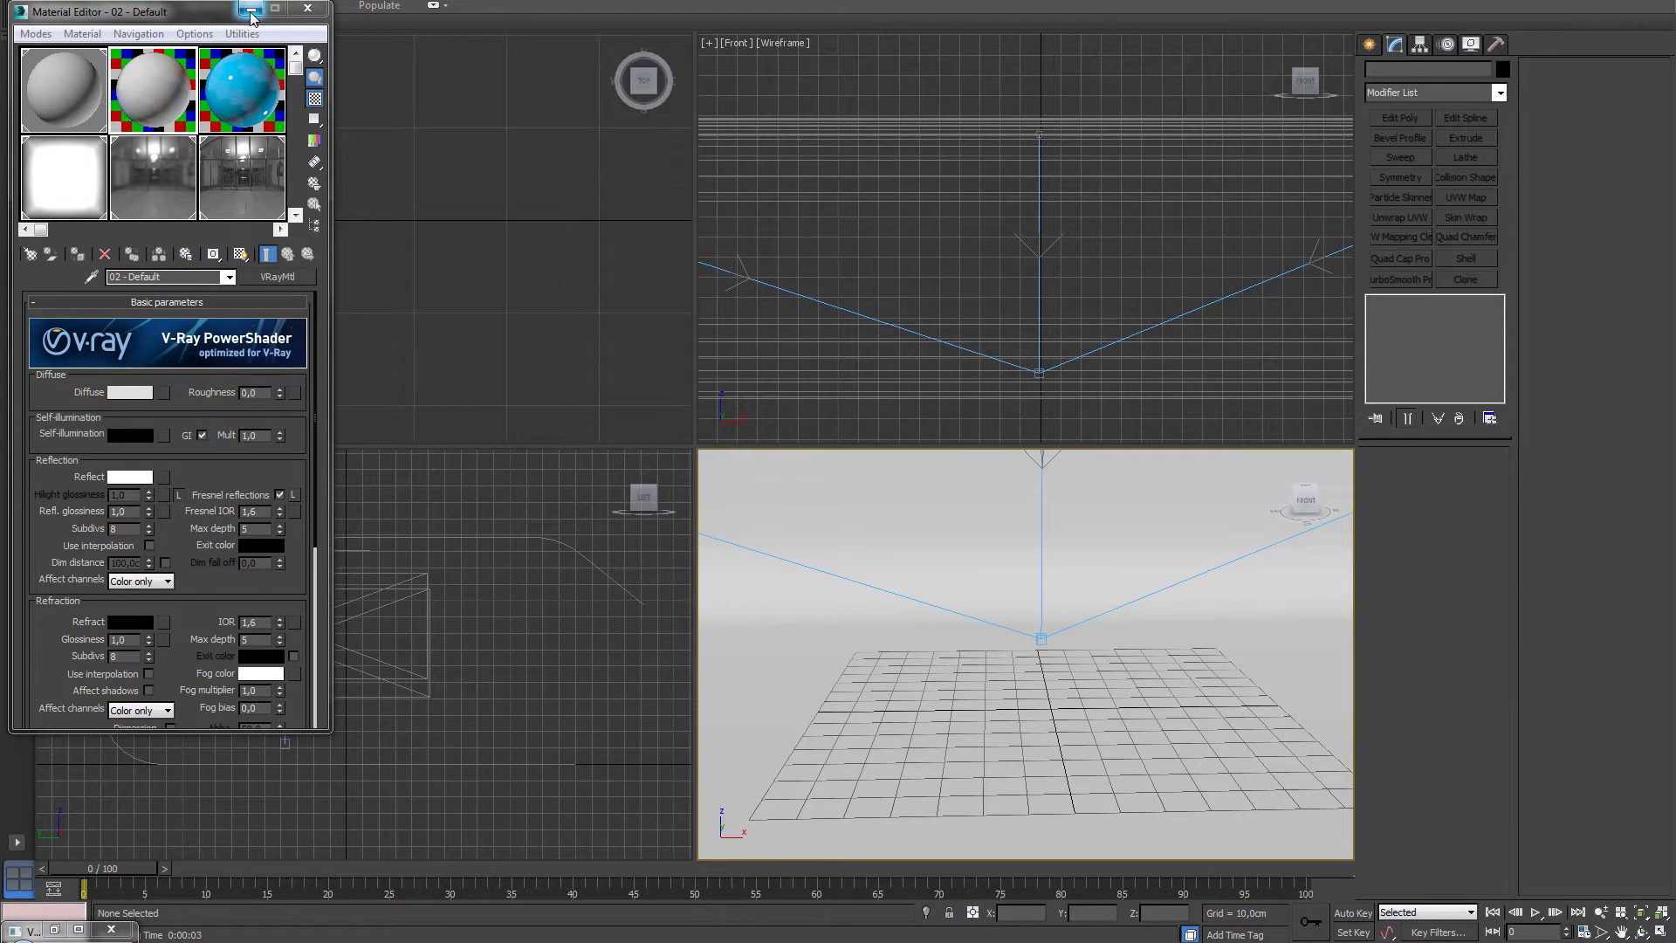
Minimize the Material Editor and place a BEVEL text spline near the centre of the Front viewport, in Arial Black at size 53.852 cm.
click(251, 10)
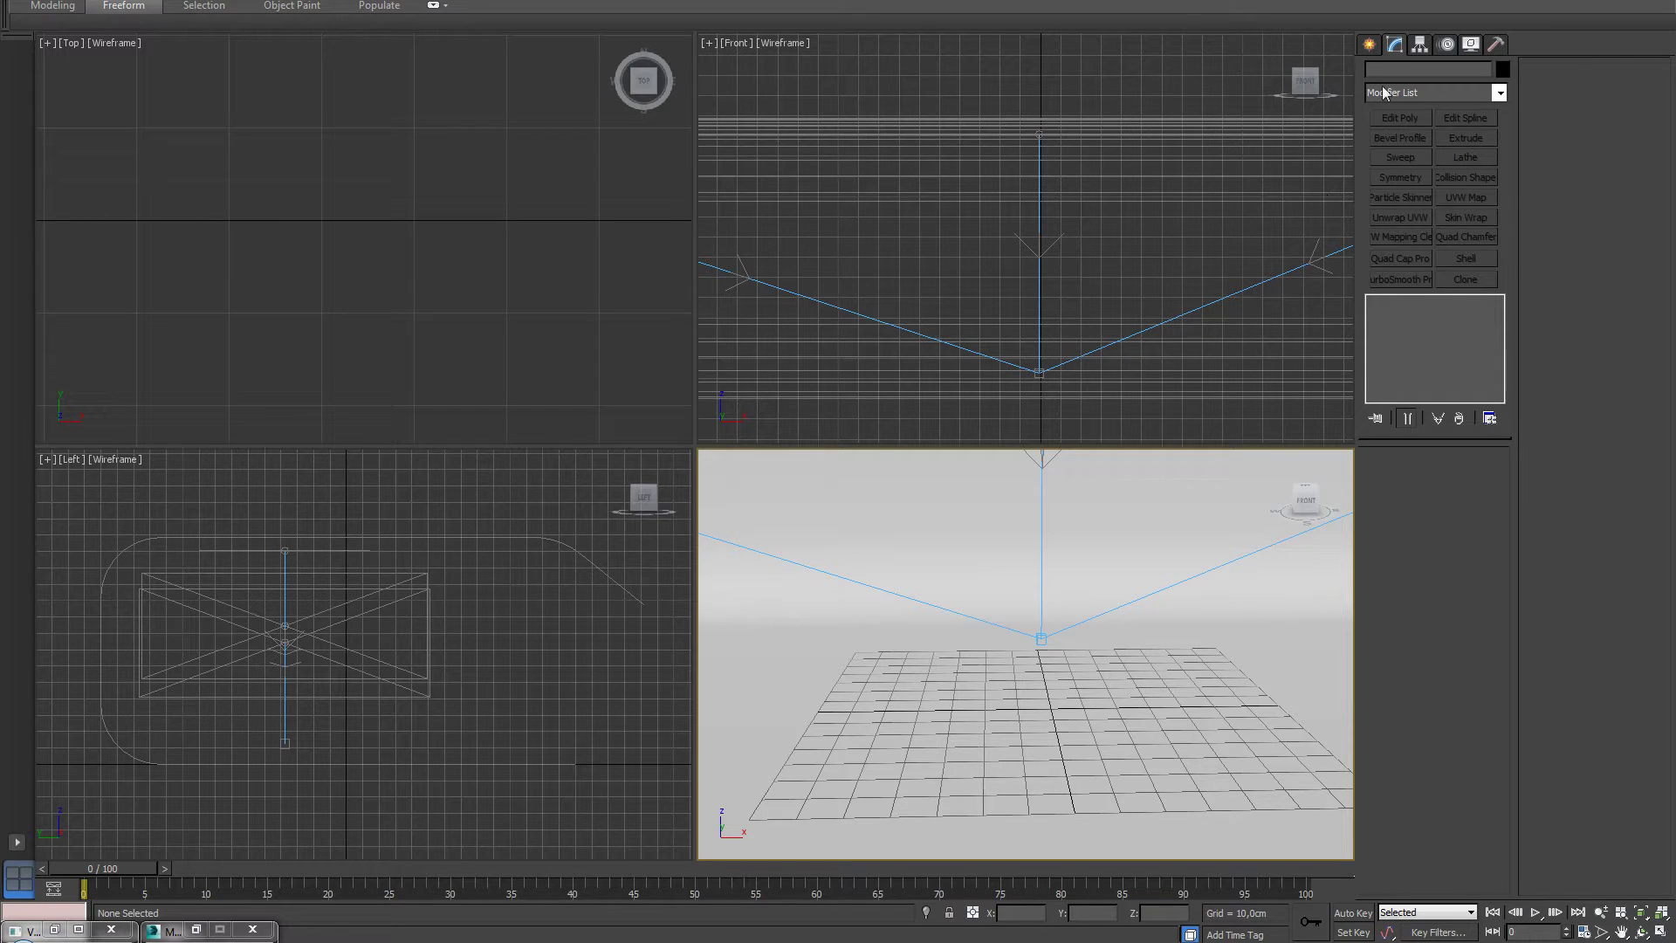
click(1371, 46)
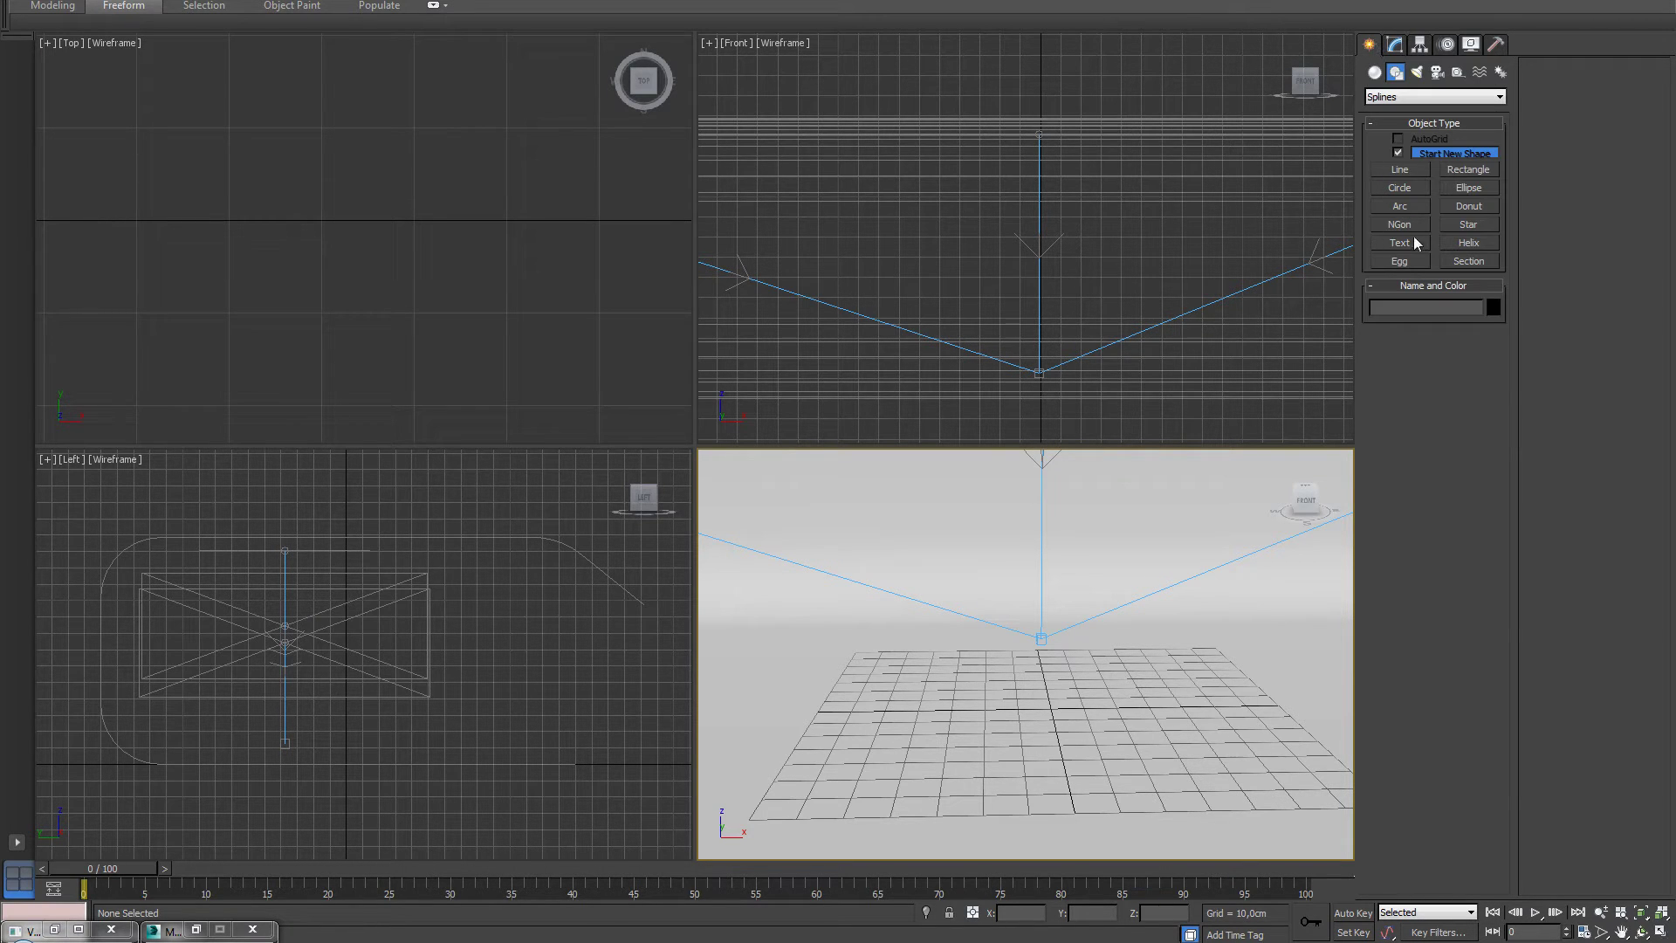
click(1399, 243)
drag(1047, 345, 1050, 363)
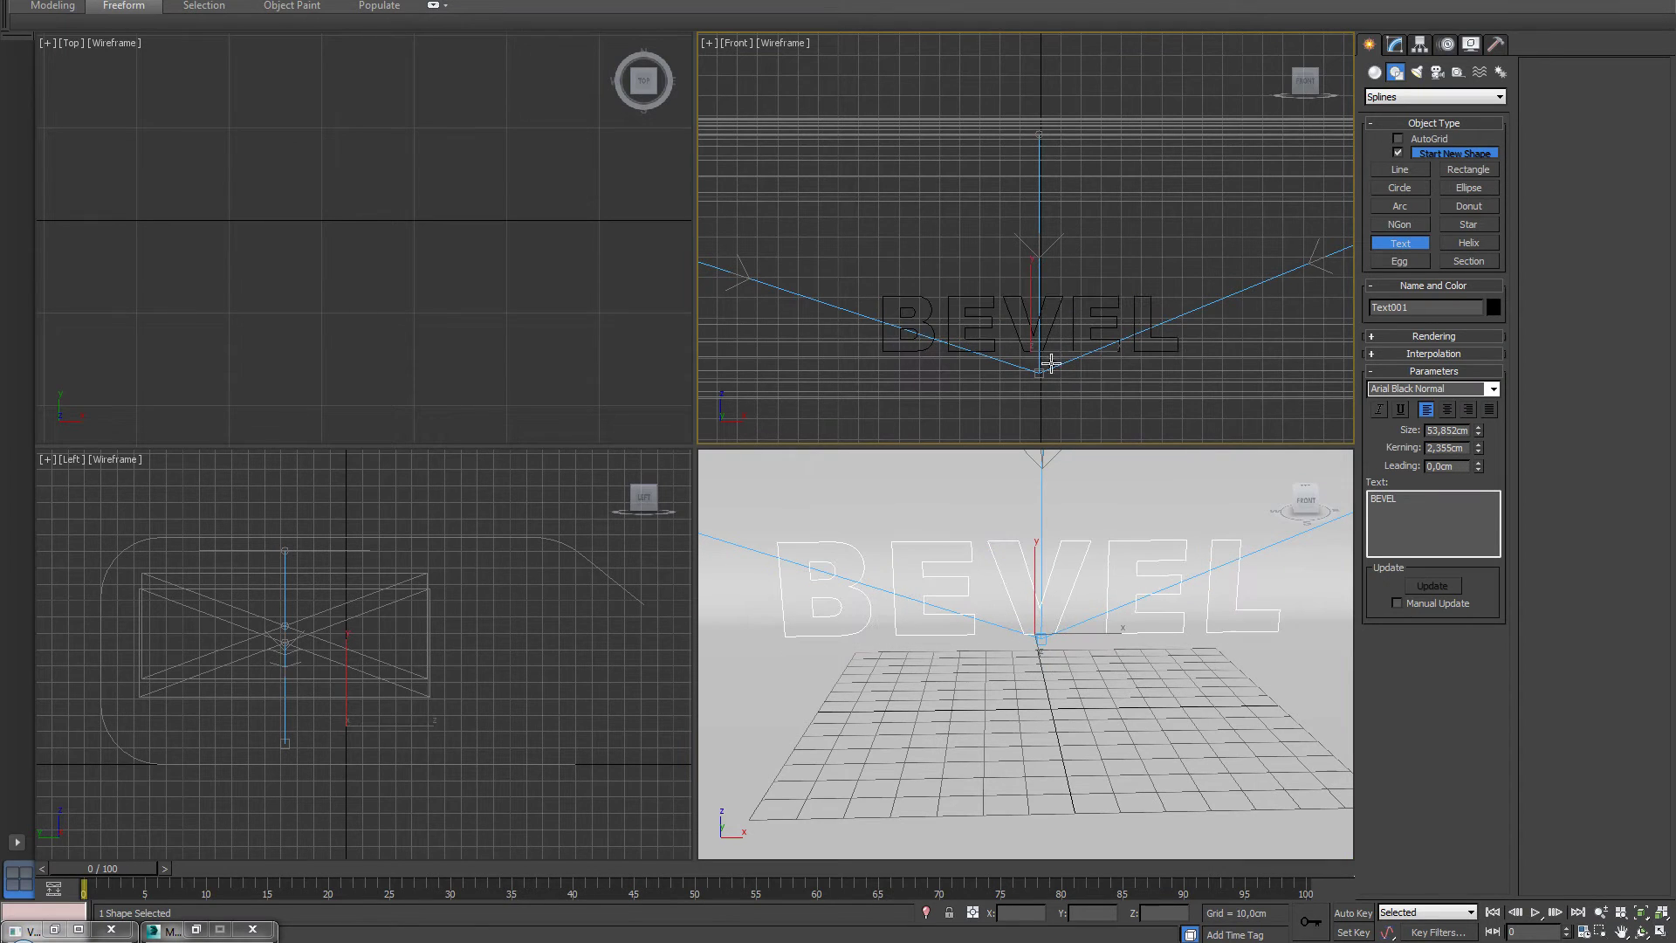
Extrude the BEVEL text by 37 cm and deselect it.
click(1397, 46)
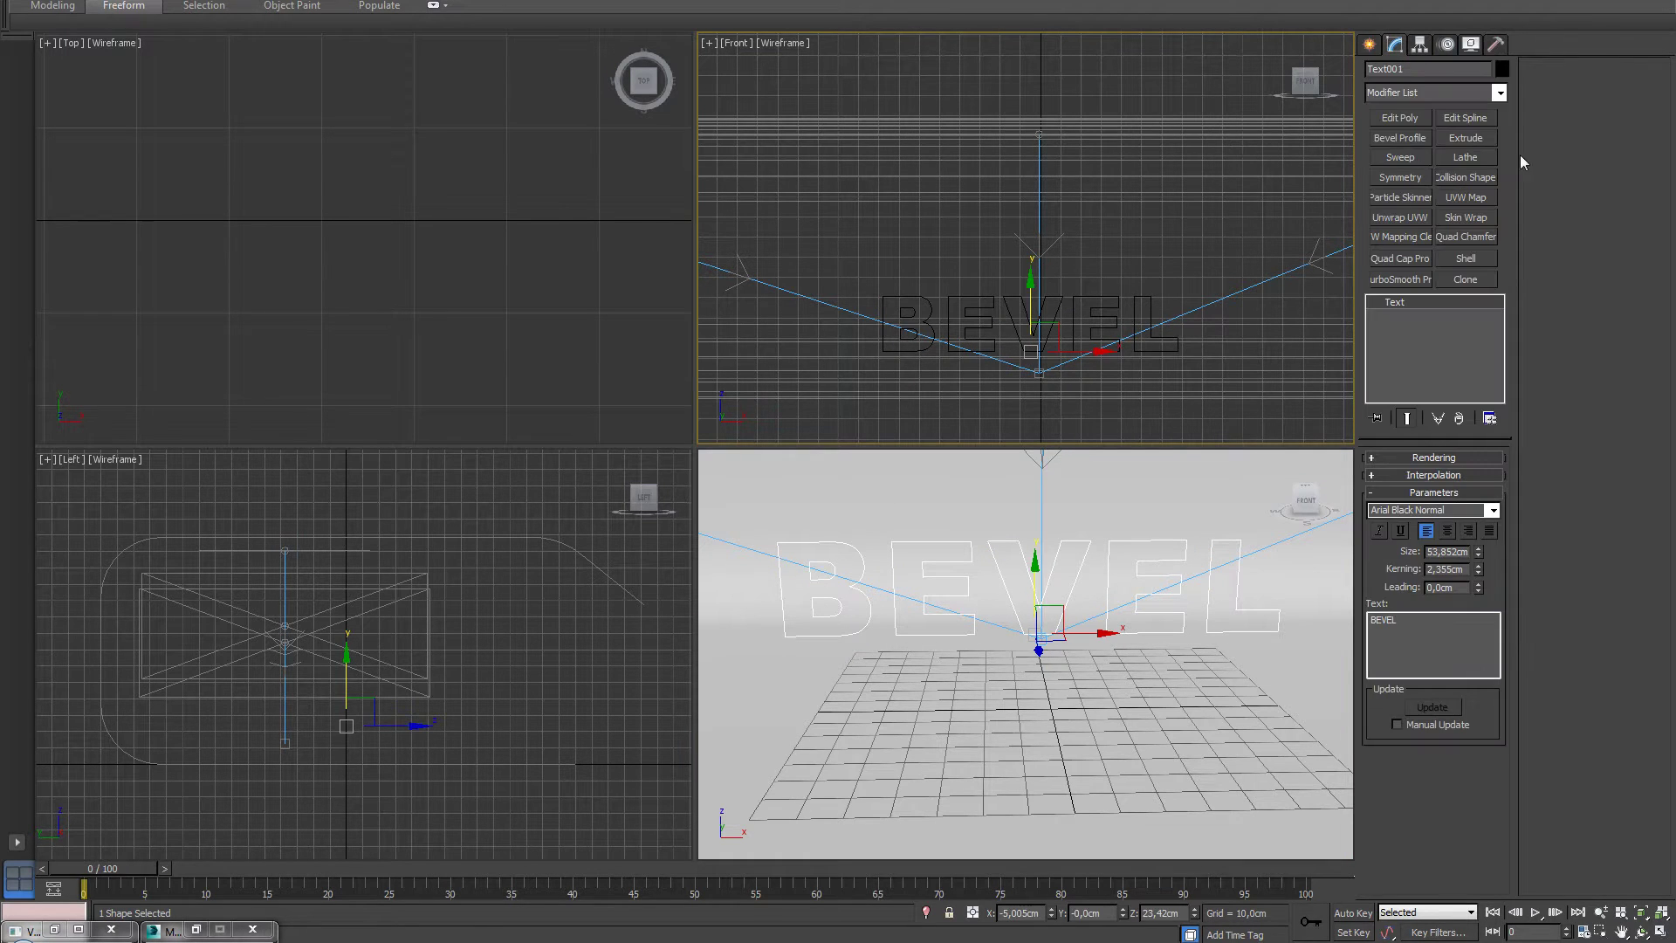
click(1467, 140)
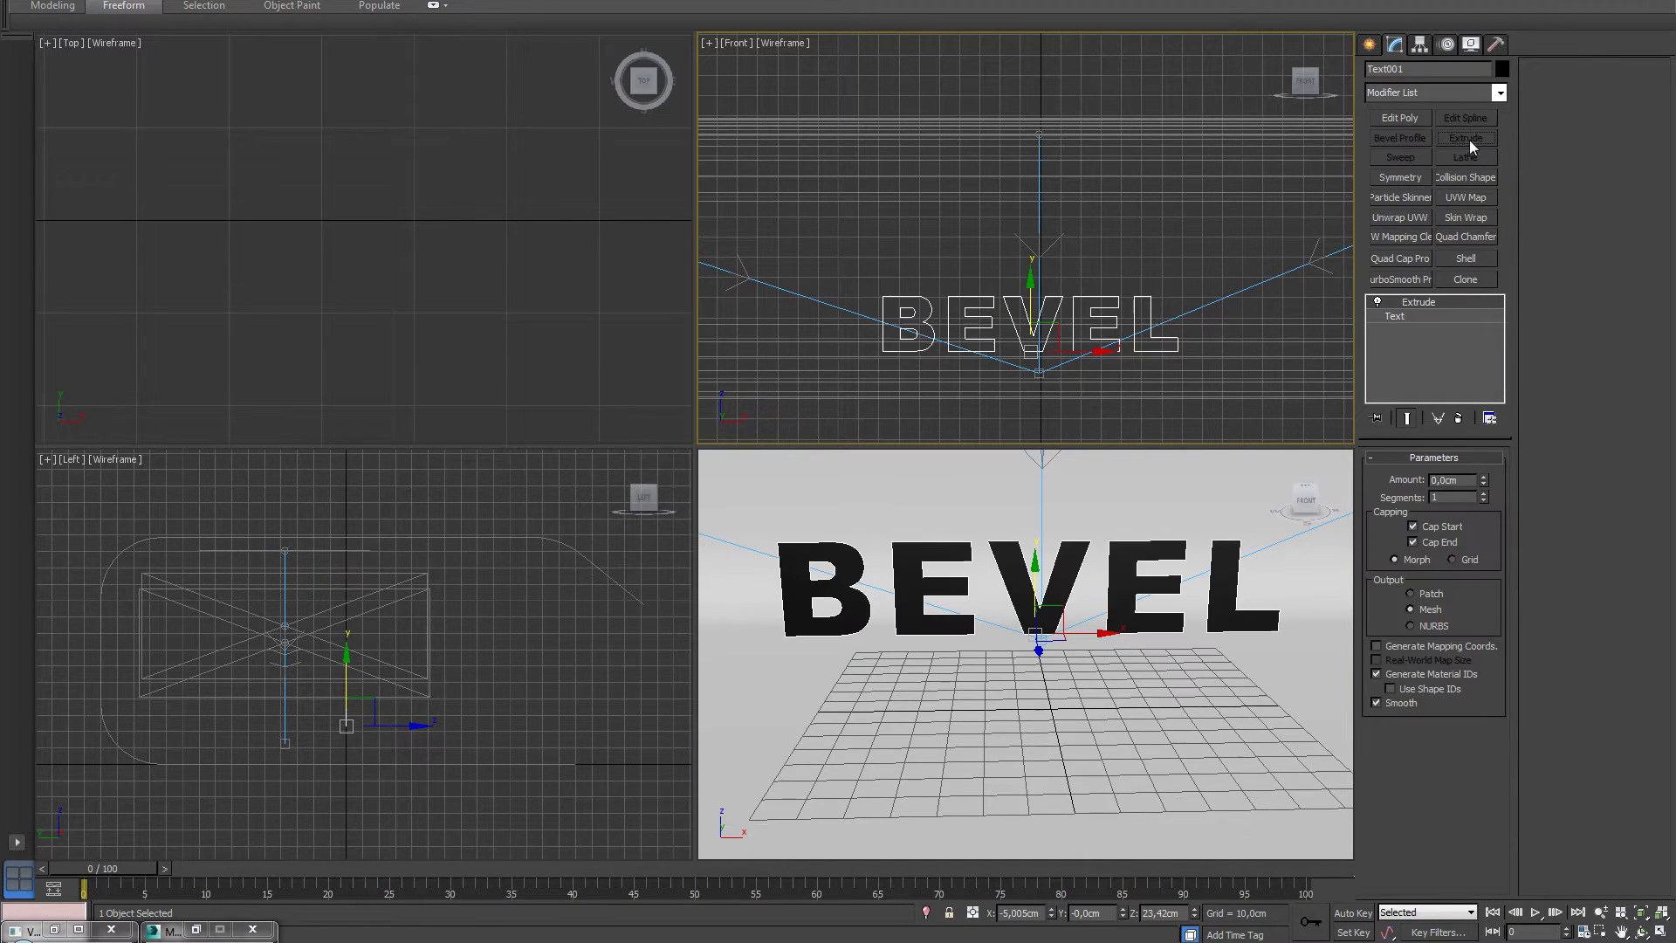
drag(1484, 479, 1484, 428)
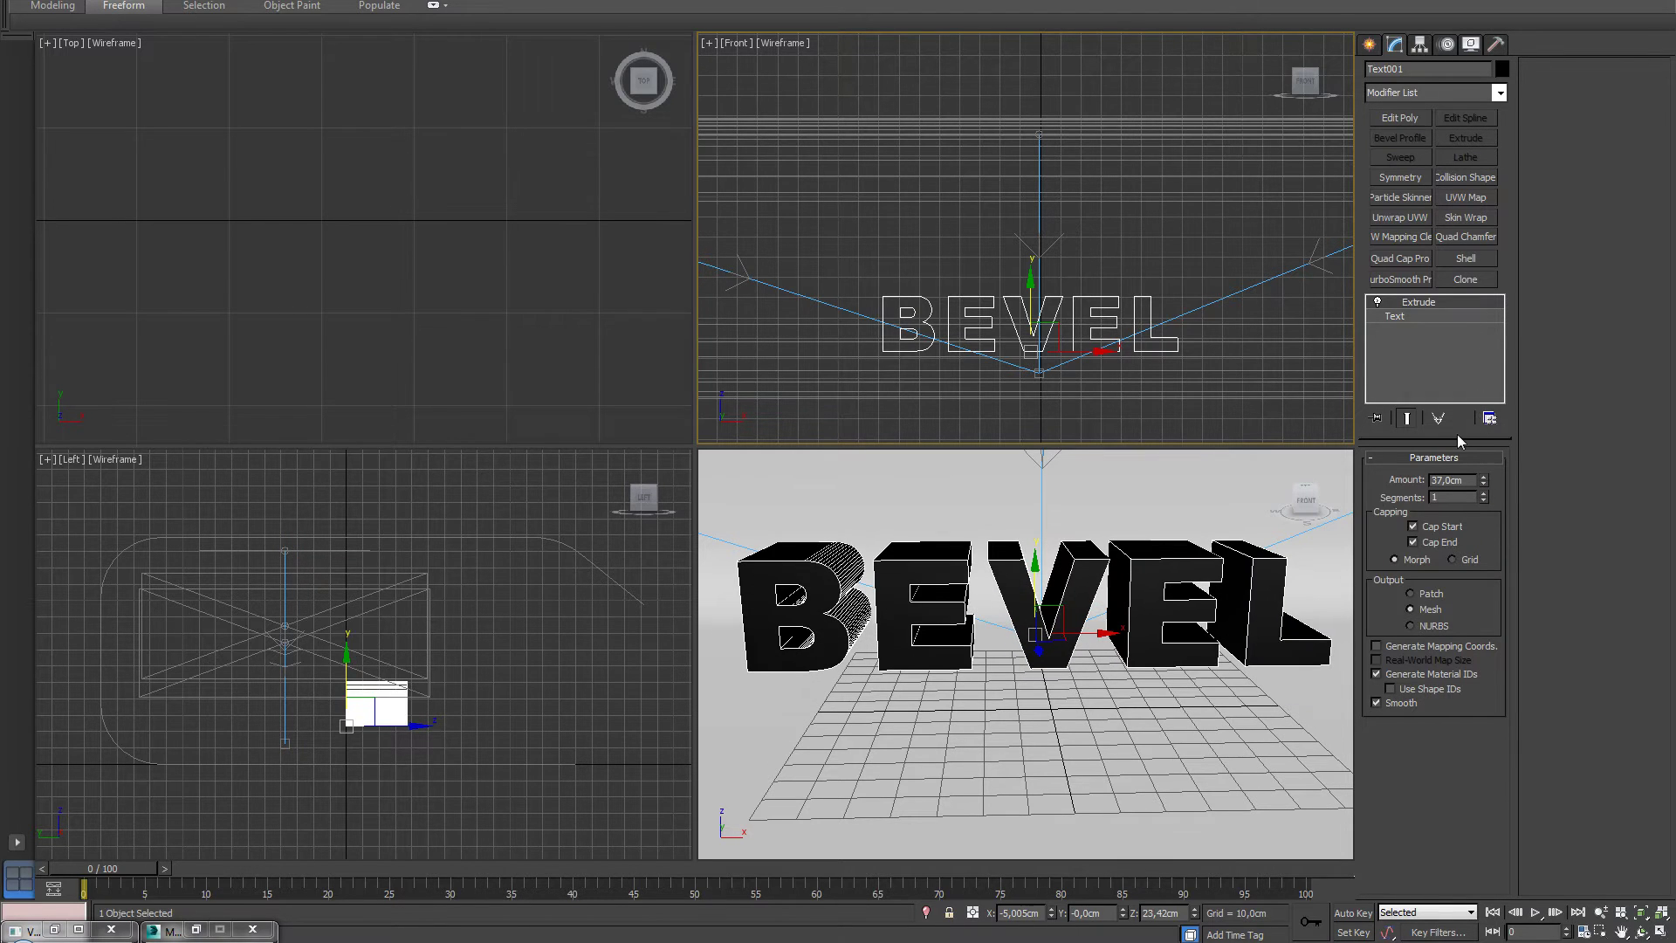
click(1214, 732)
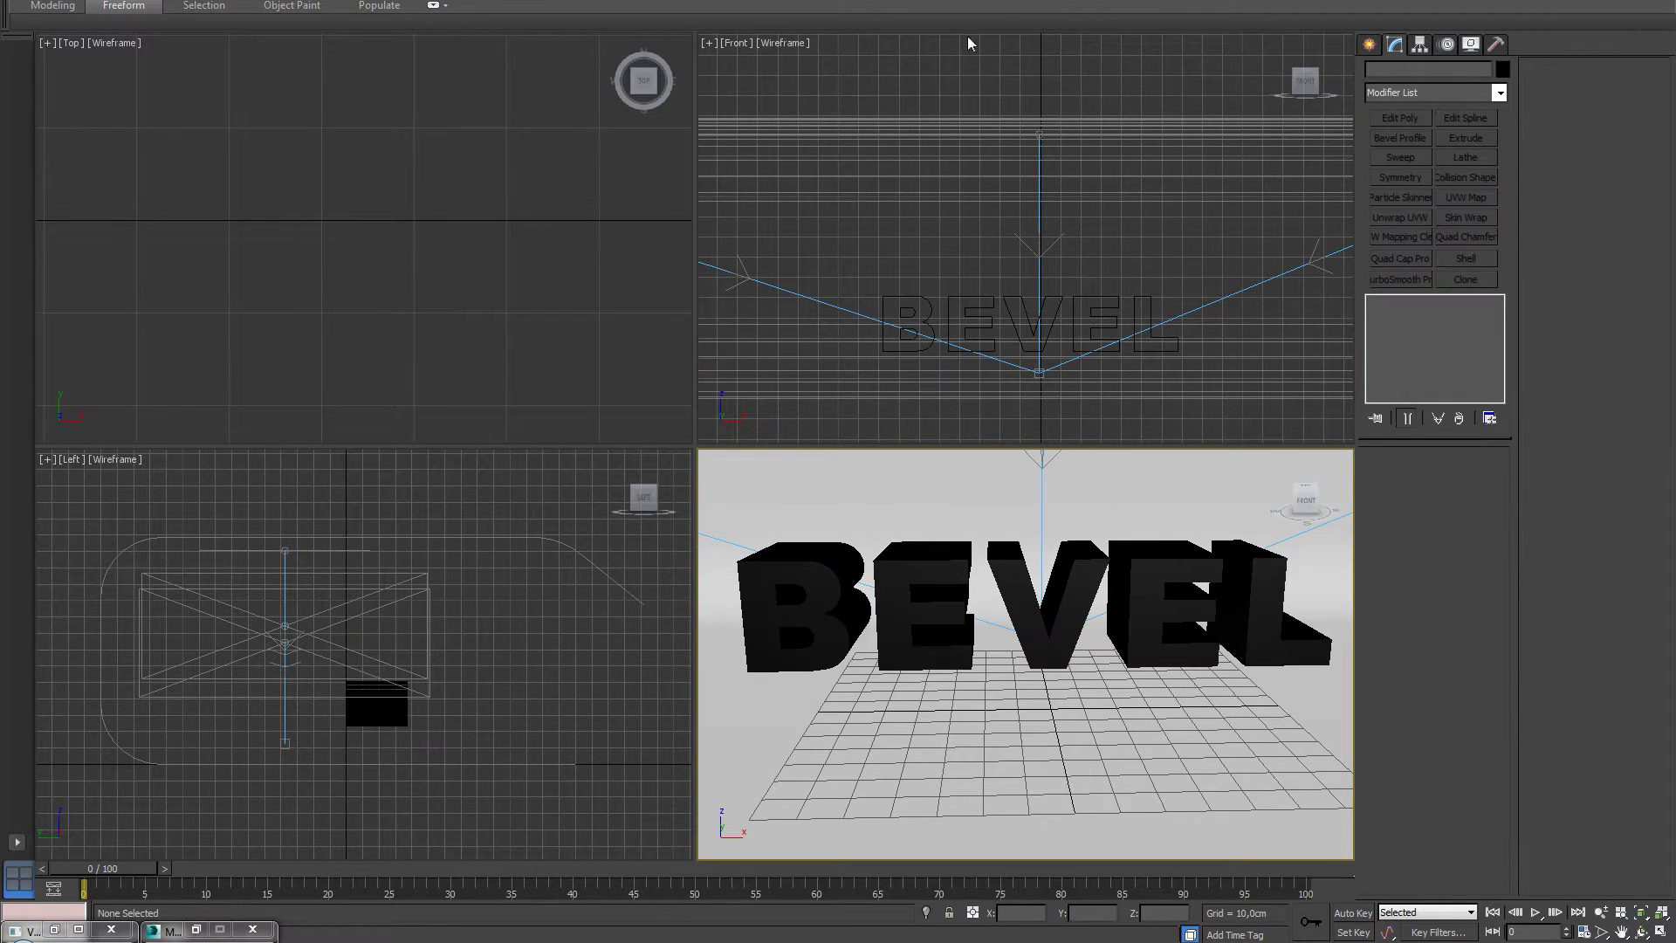
Assign the 02 - Default VRay material to the BEVEL text, test-render the perspective view, and close the rendered image.
key(m)
drag(162, 100, 808, 579)
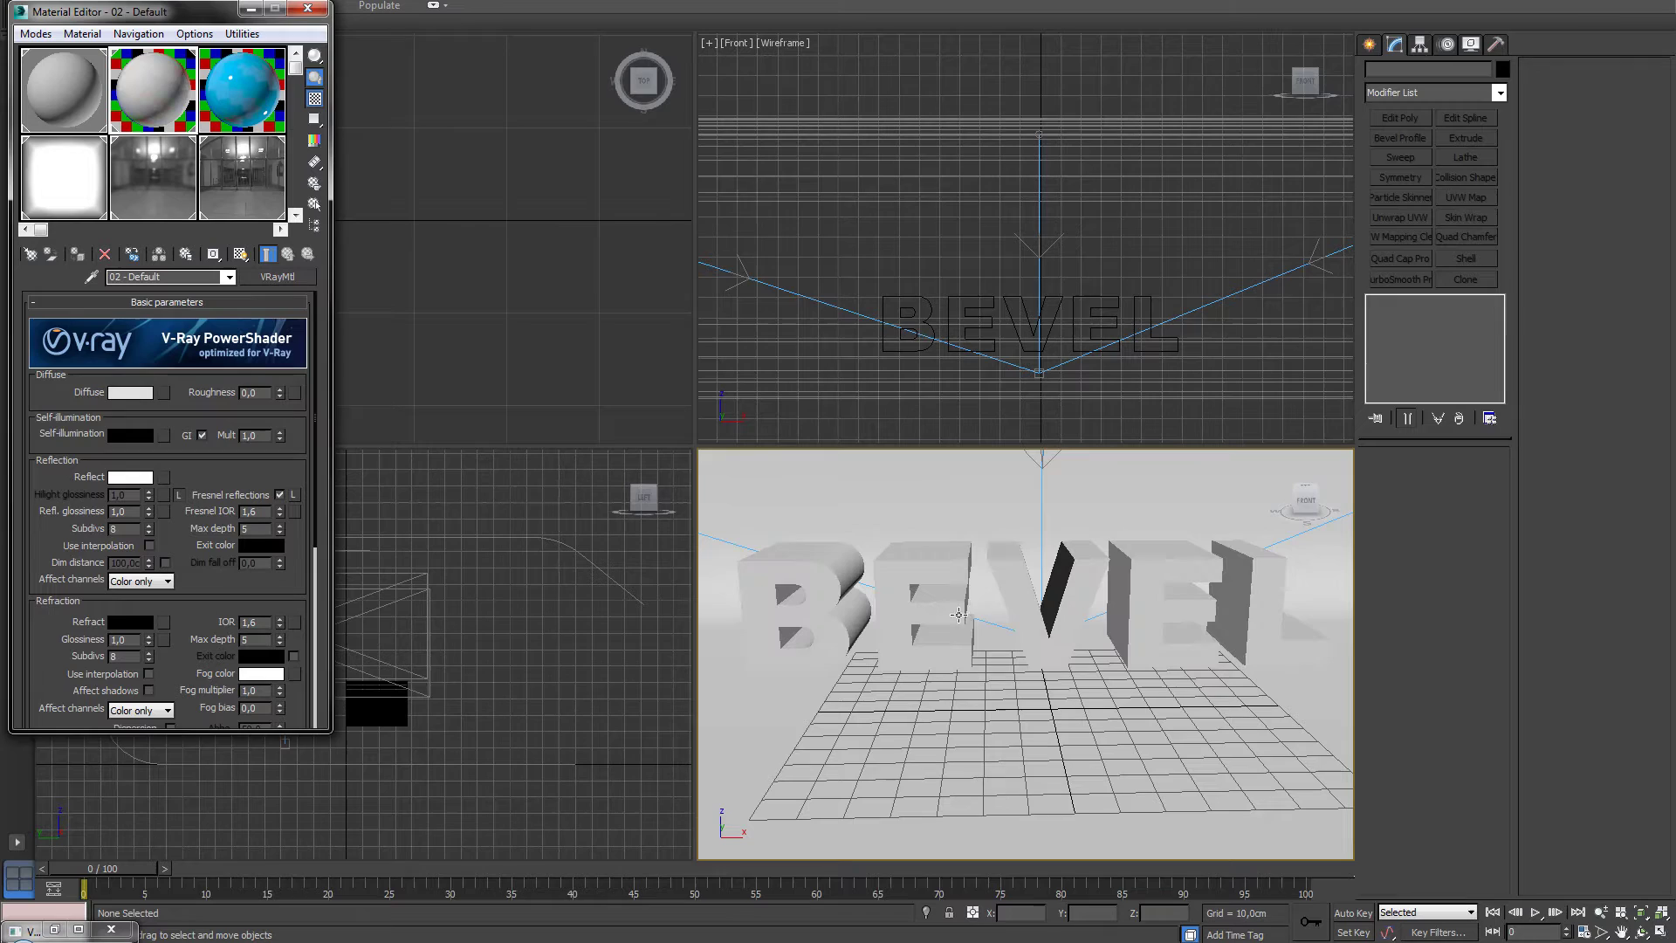
key(shift+q)
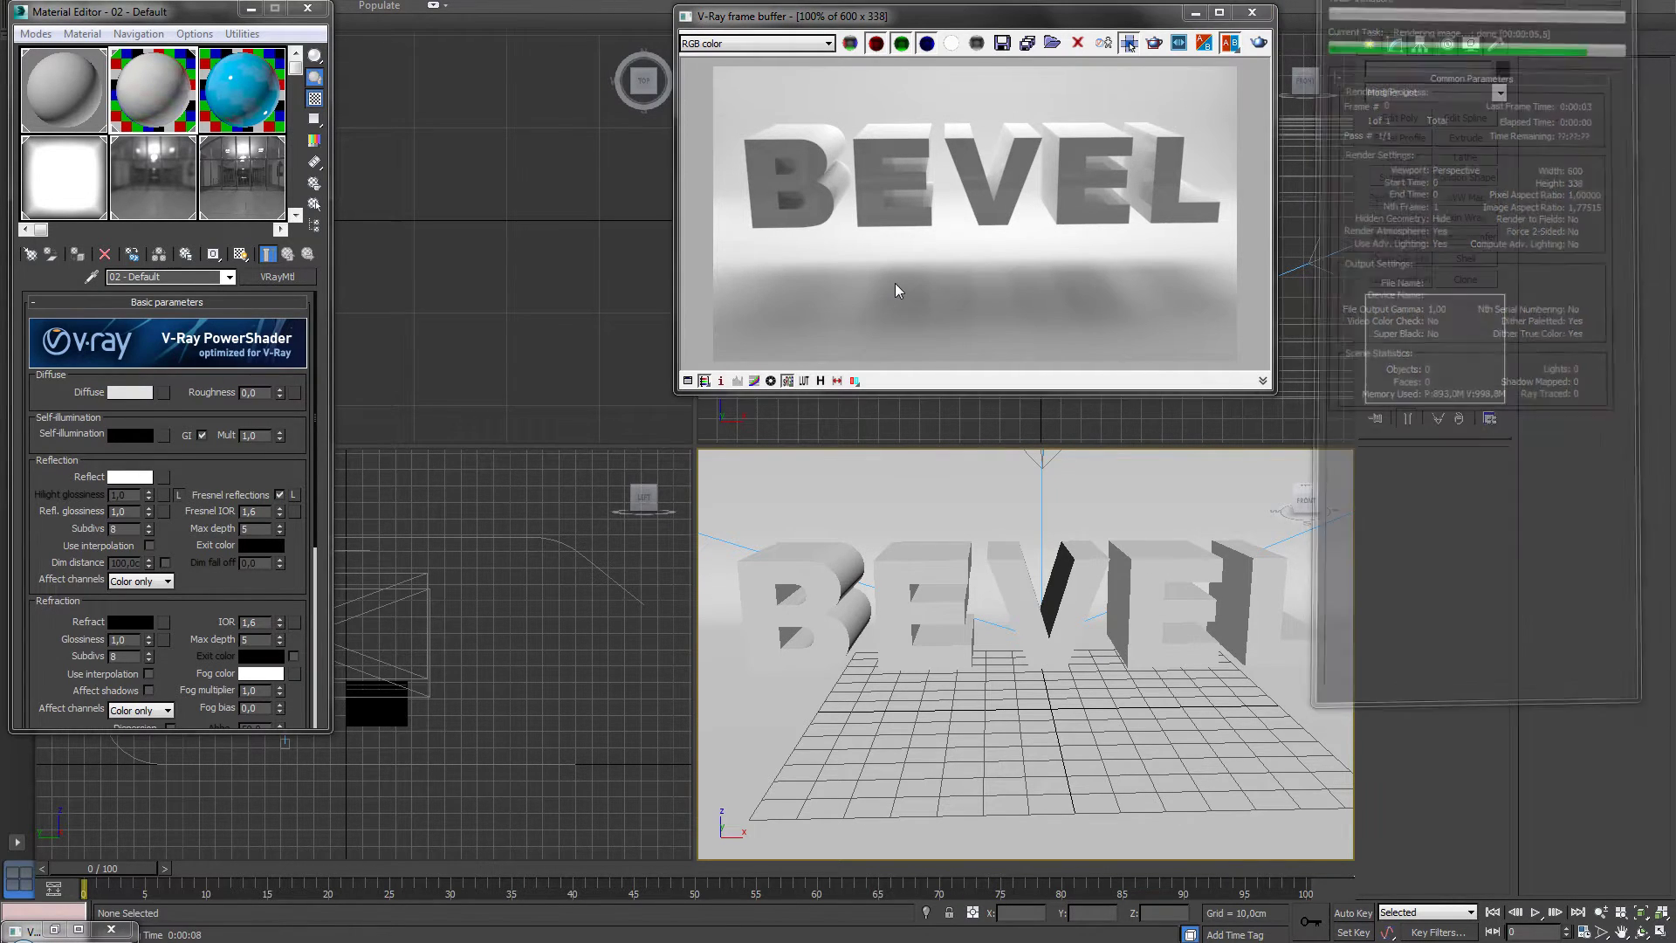
click(1265, 19)
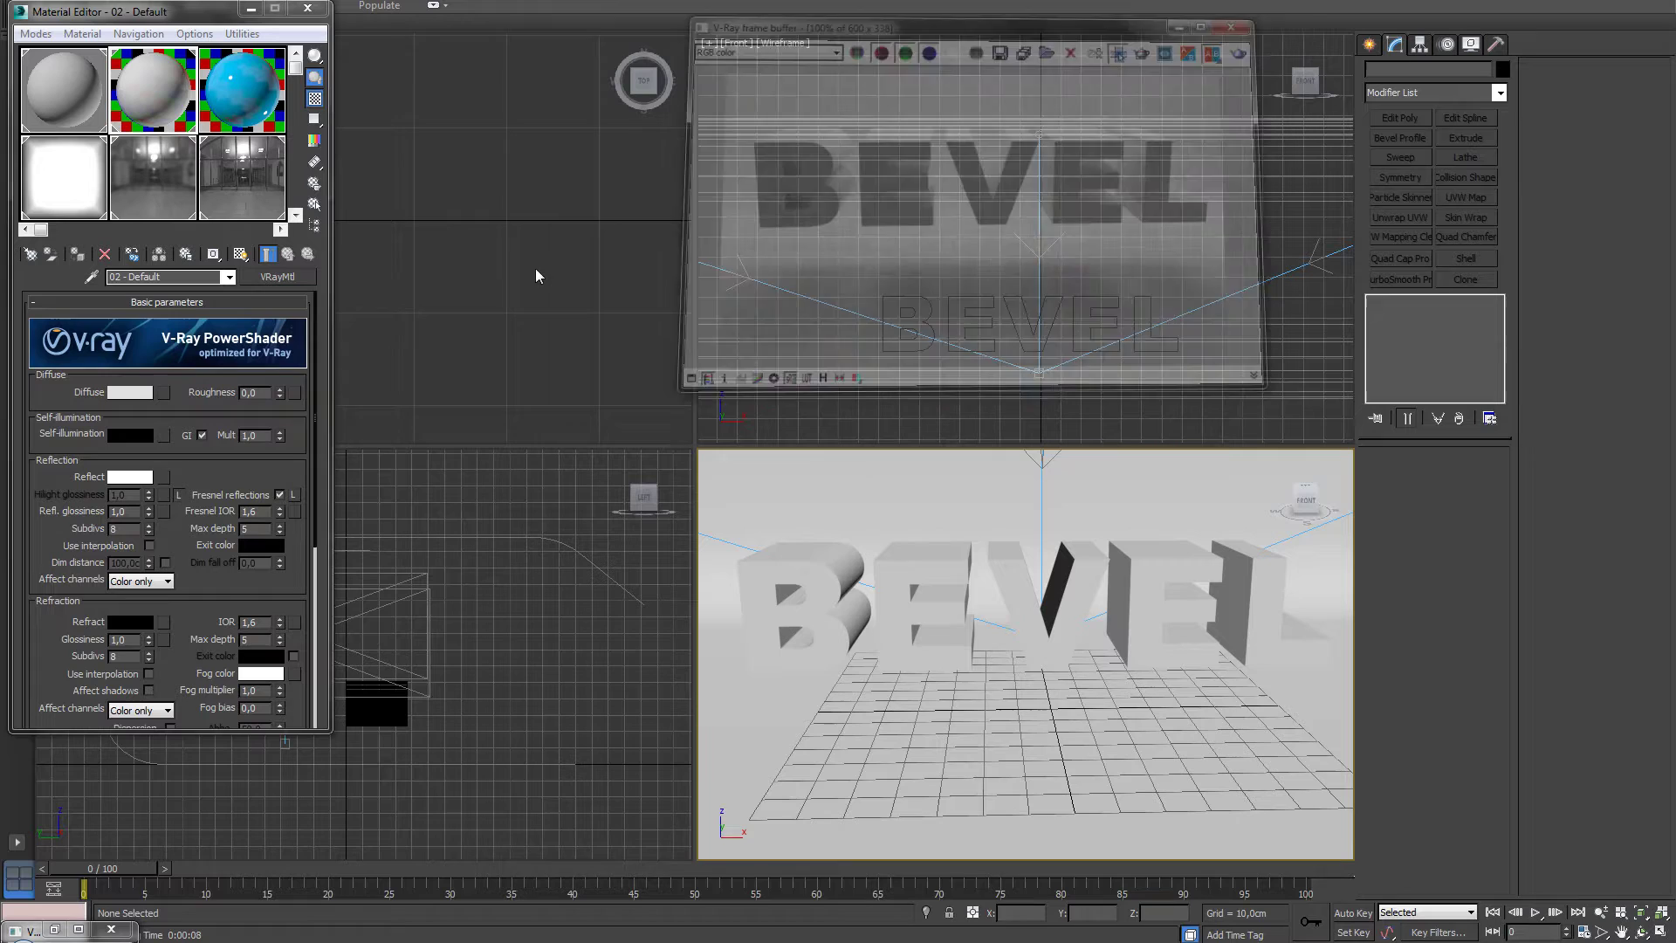
Replace the Extrude modifier on the BEVEL text with a Bevel modifier.
click(1082, 634)
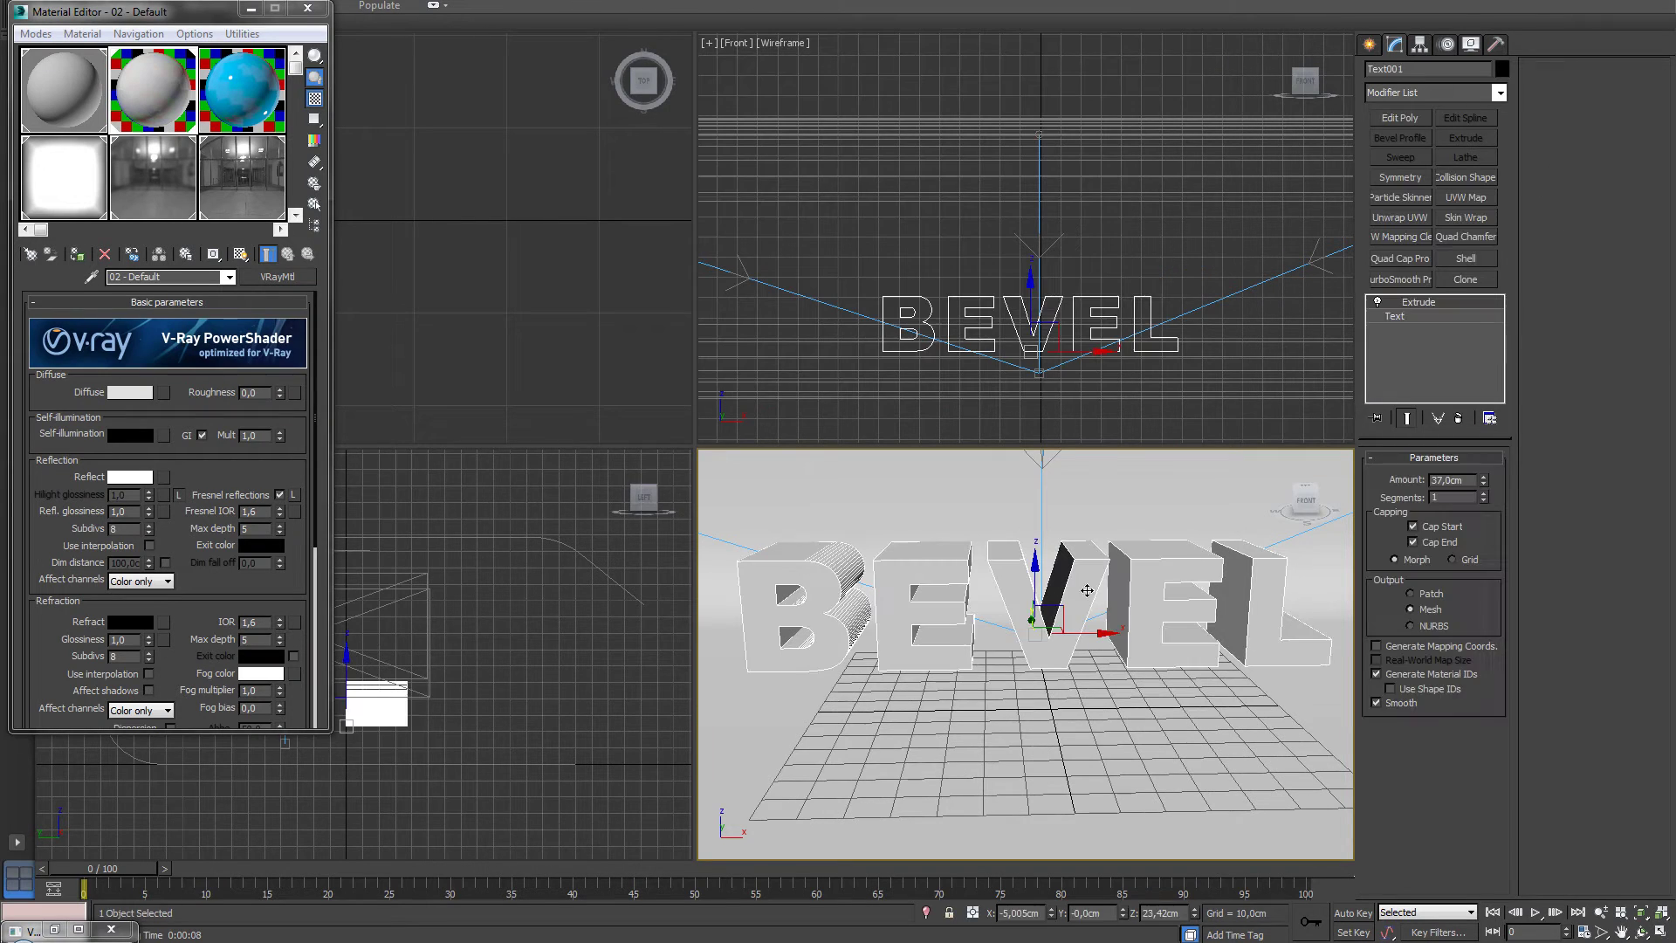
click(1459, 419)
click(1499, 93)
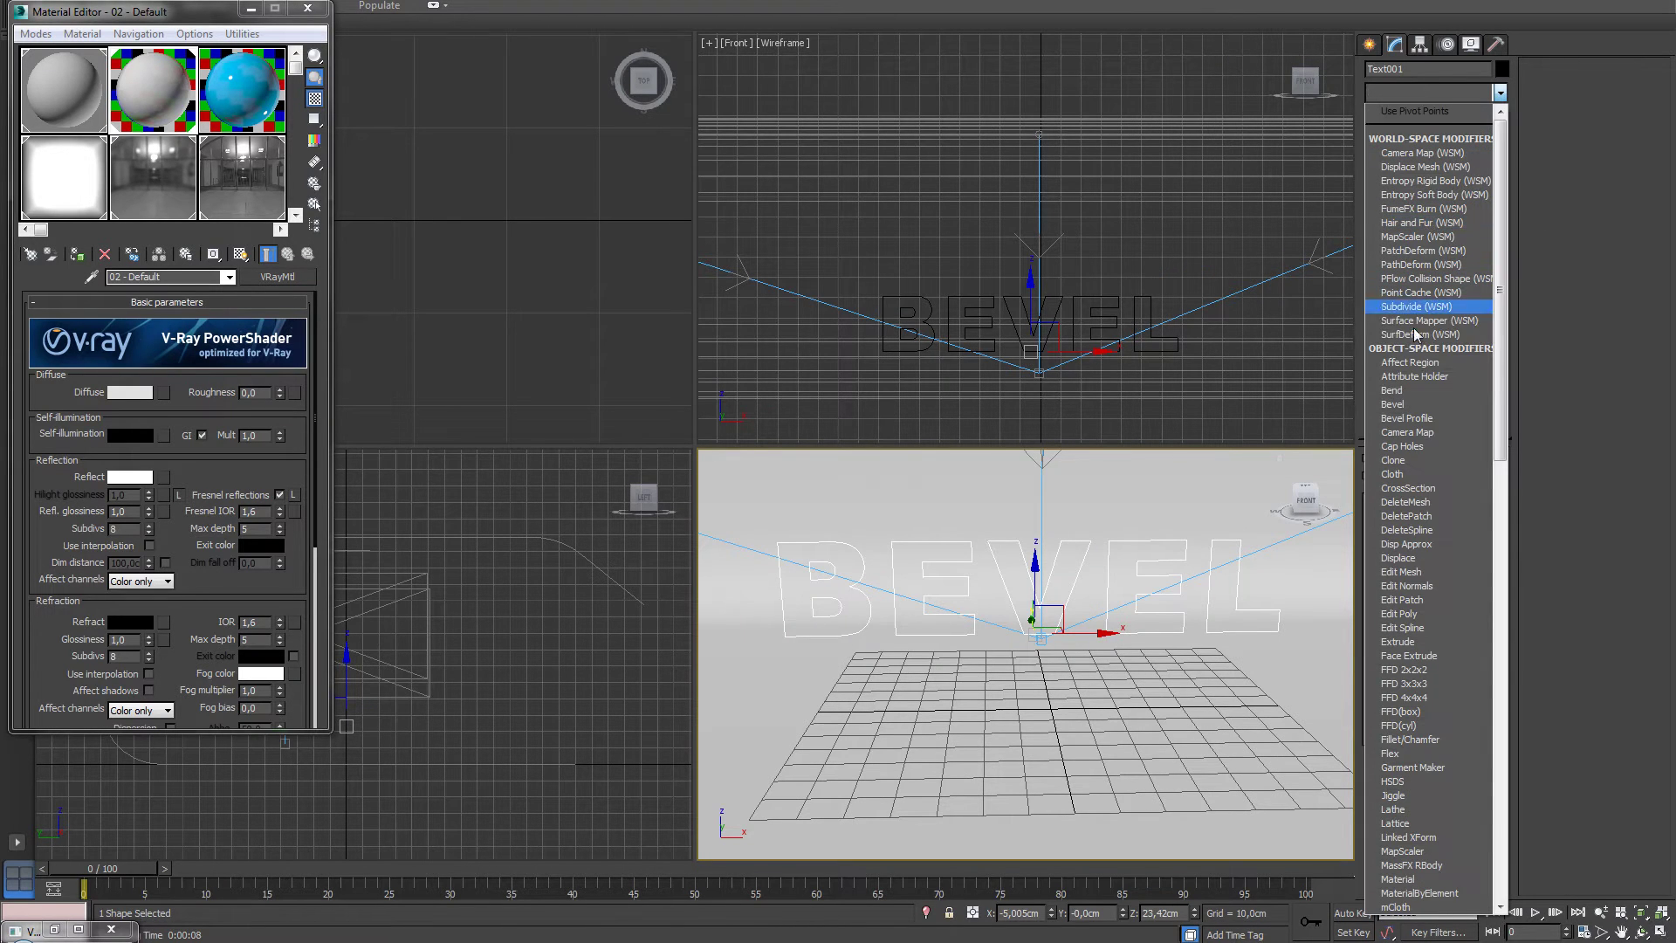
click(1425, 404)
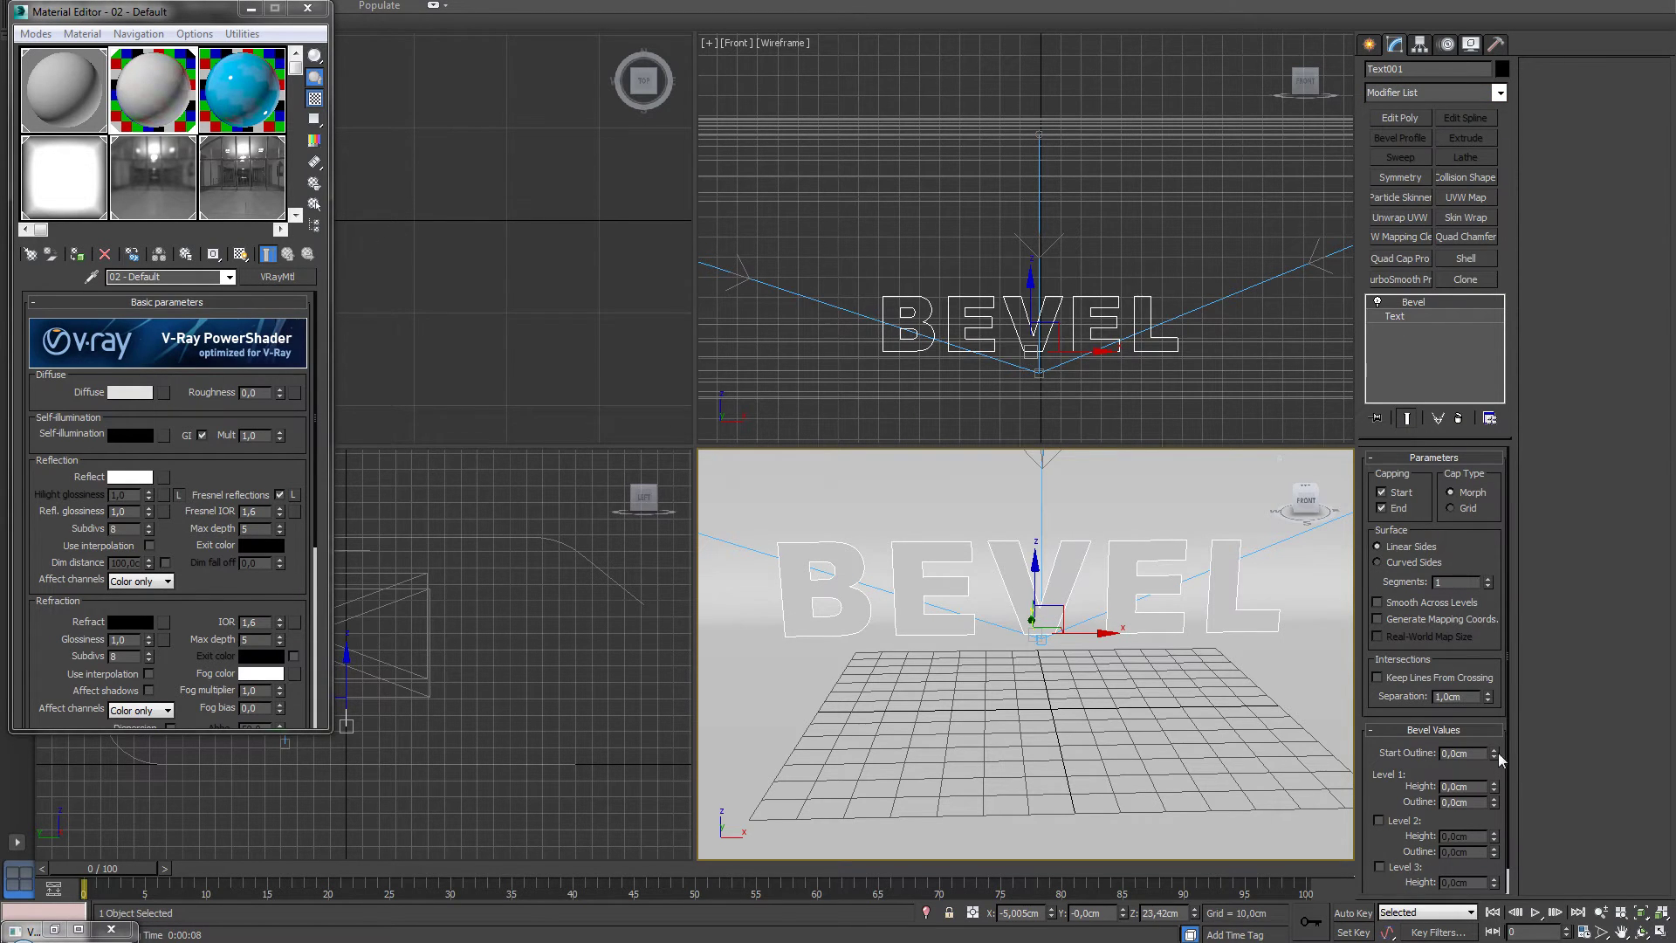
Set the bevel's Level 1 to height 30.5 cm and outline -0.4 cm, and enable Level 2 with height 4.5 cm and outline -1.0 cm.
drag(1495, 754, 1494, 641)
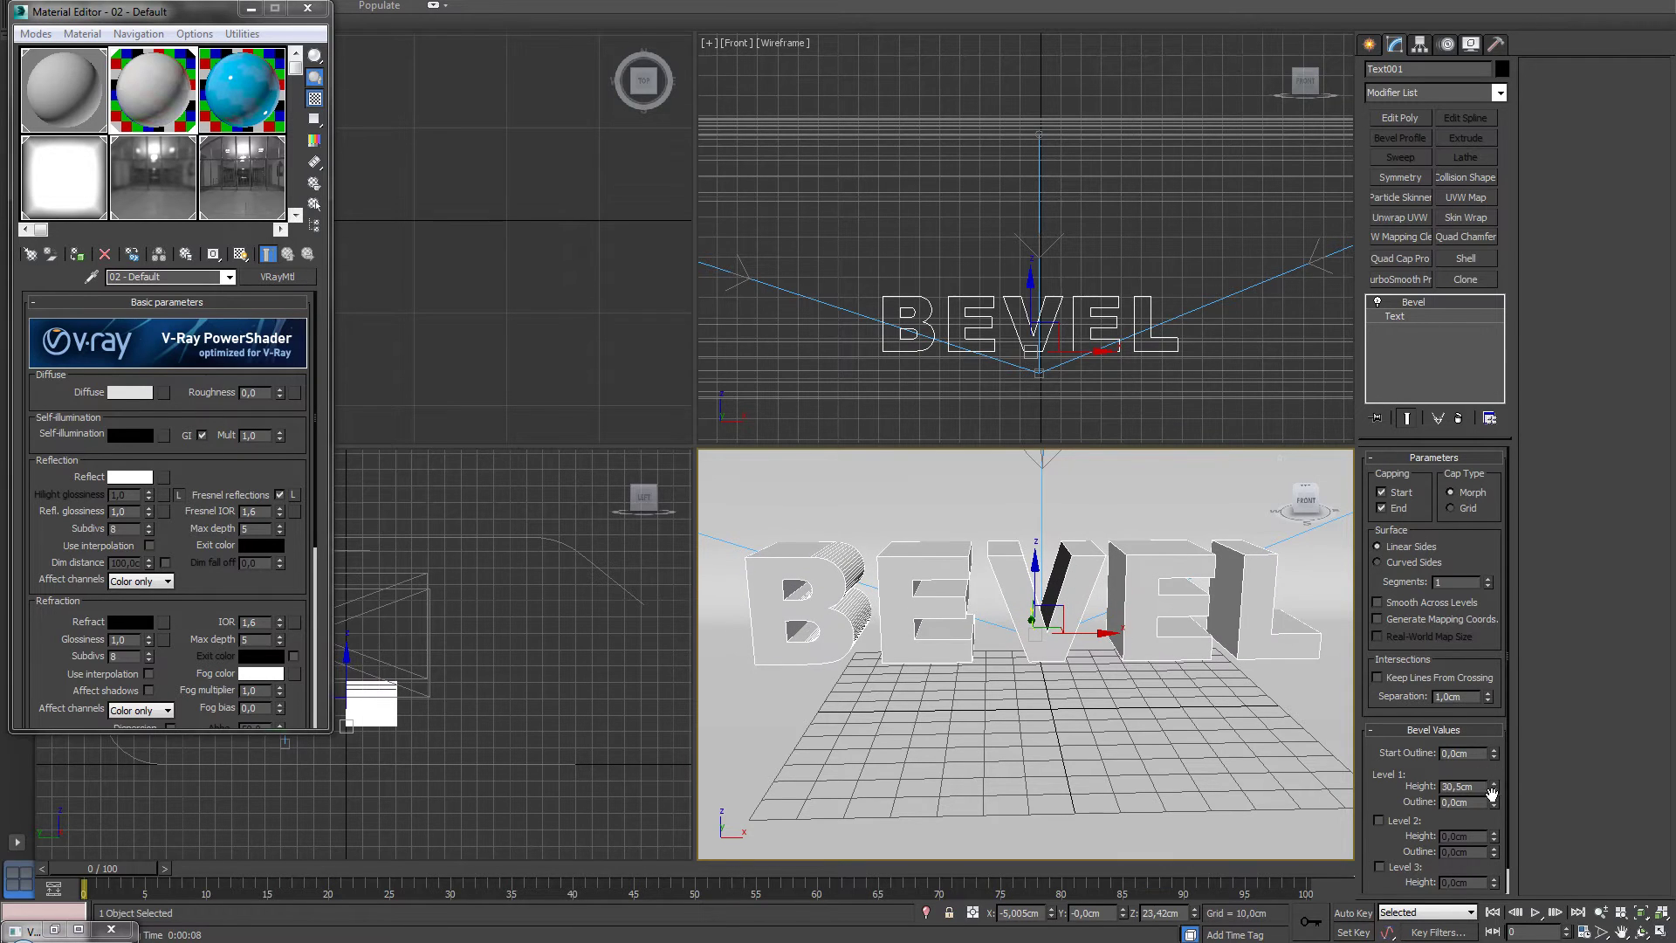
drag(1494, 801, 1496, 858)
click(1380, 821)
middle_drag(1209, 726, 1217, 737)
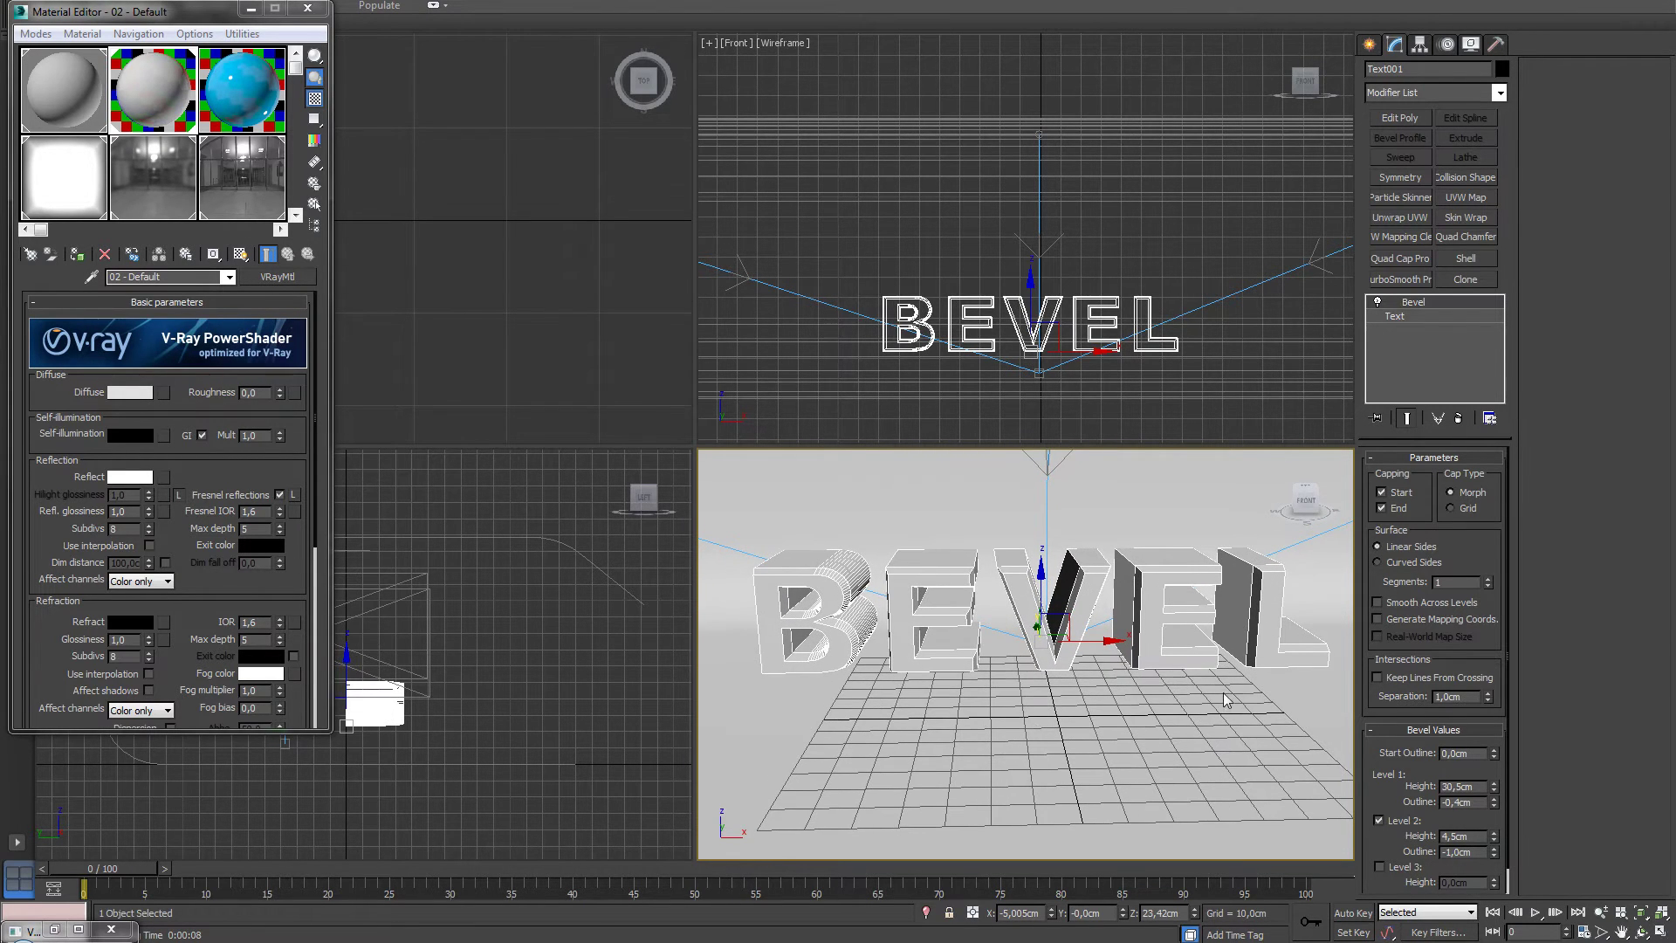
Add a Smooth modifier above the Bevel with Auto Smooth, Prevent Indirect Smoothing and a threshold of 17.8.
click(1500, 92)
scroll(1490, 587, down, 15)
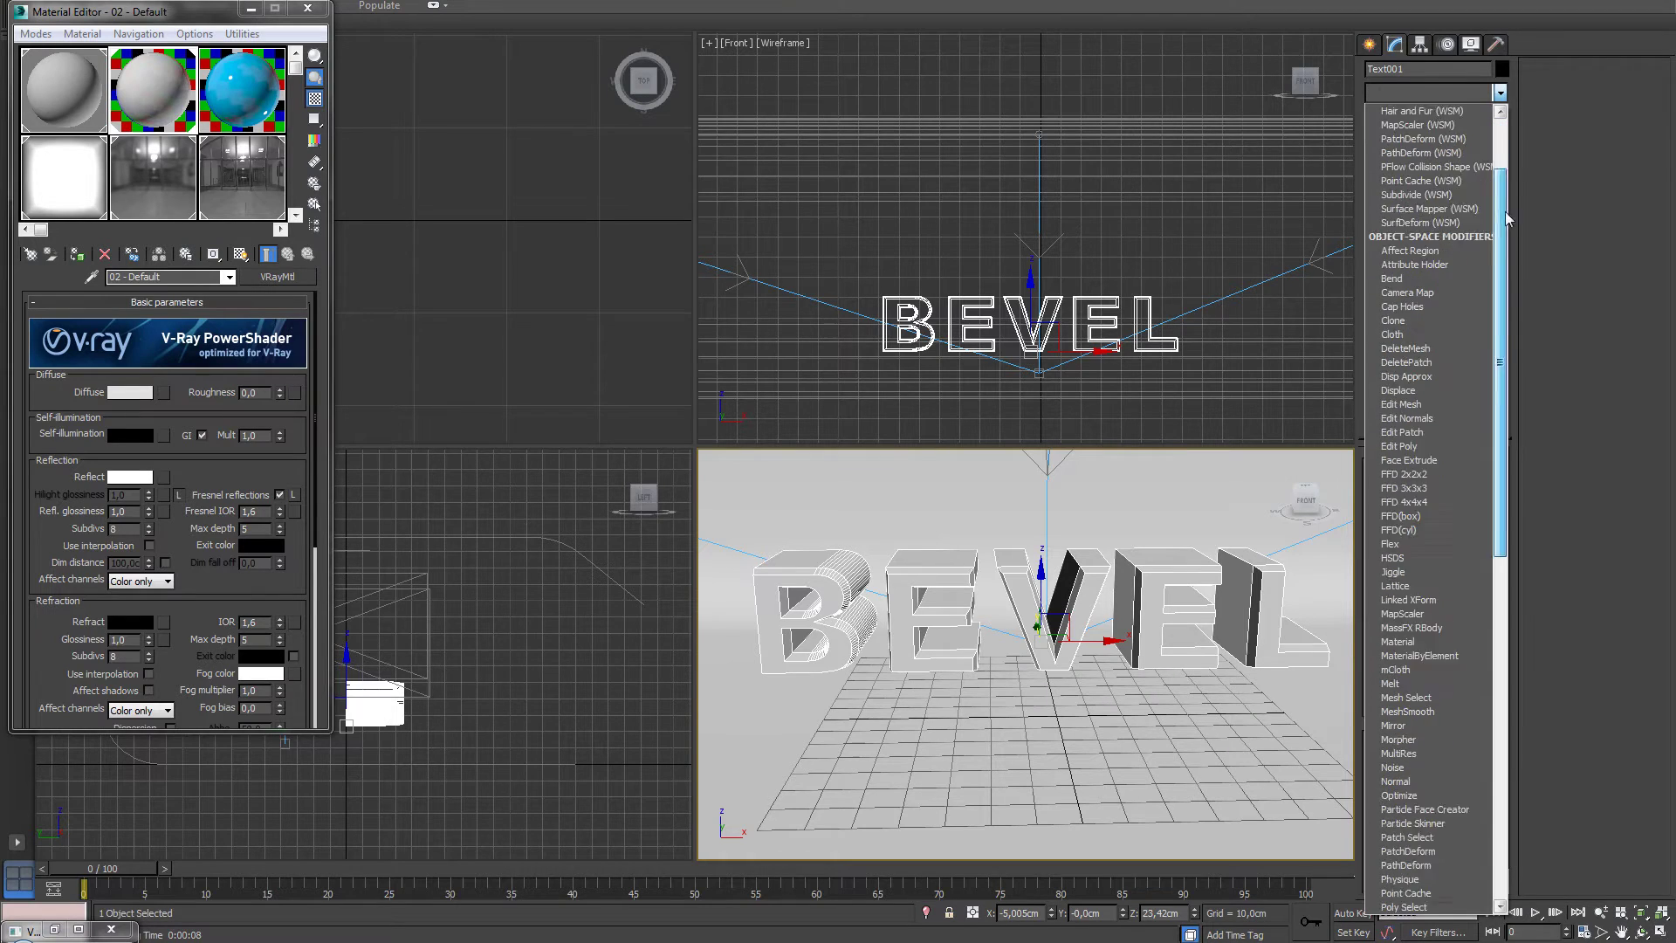
click(1426, 486)
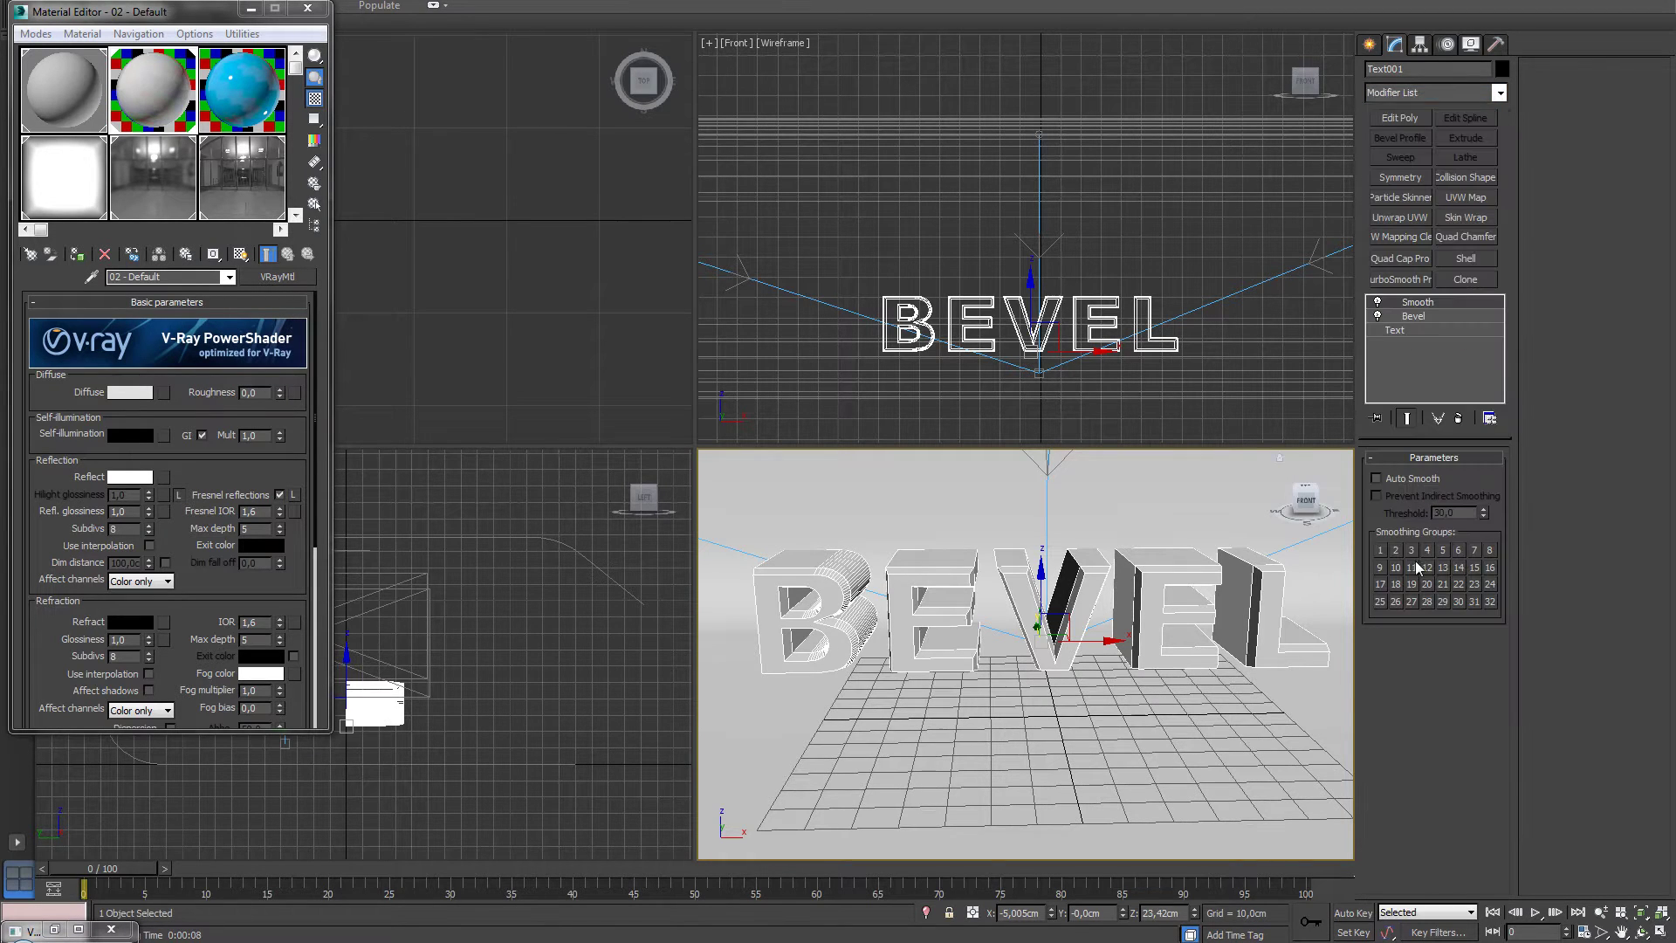
click(1397, 478)
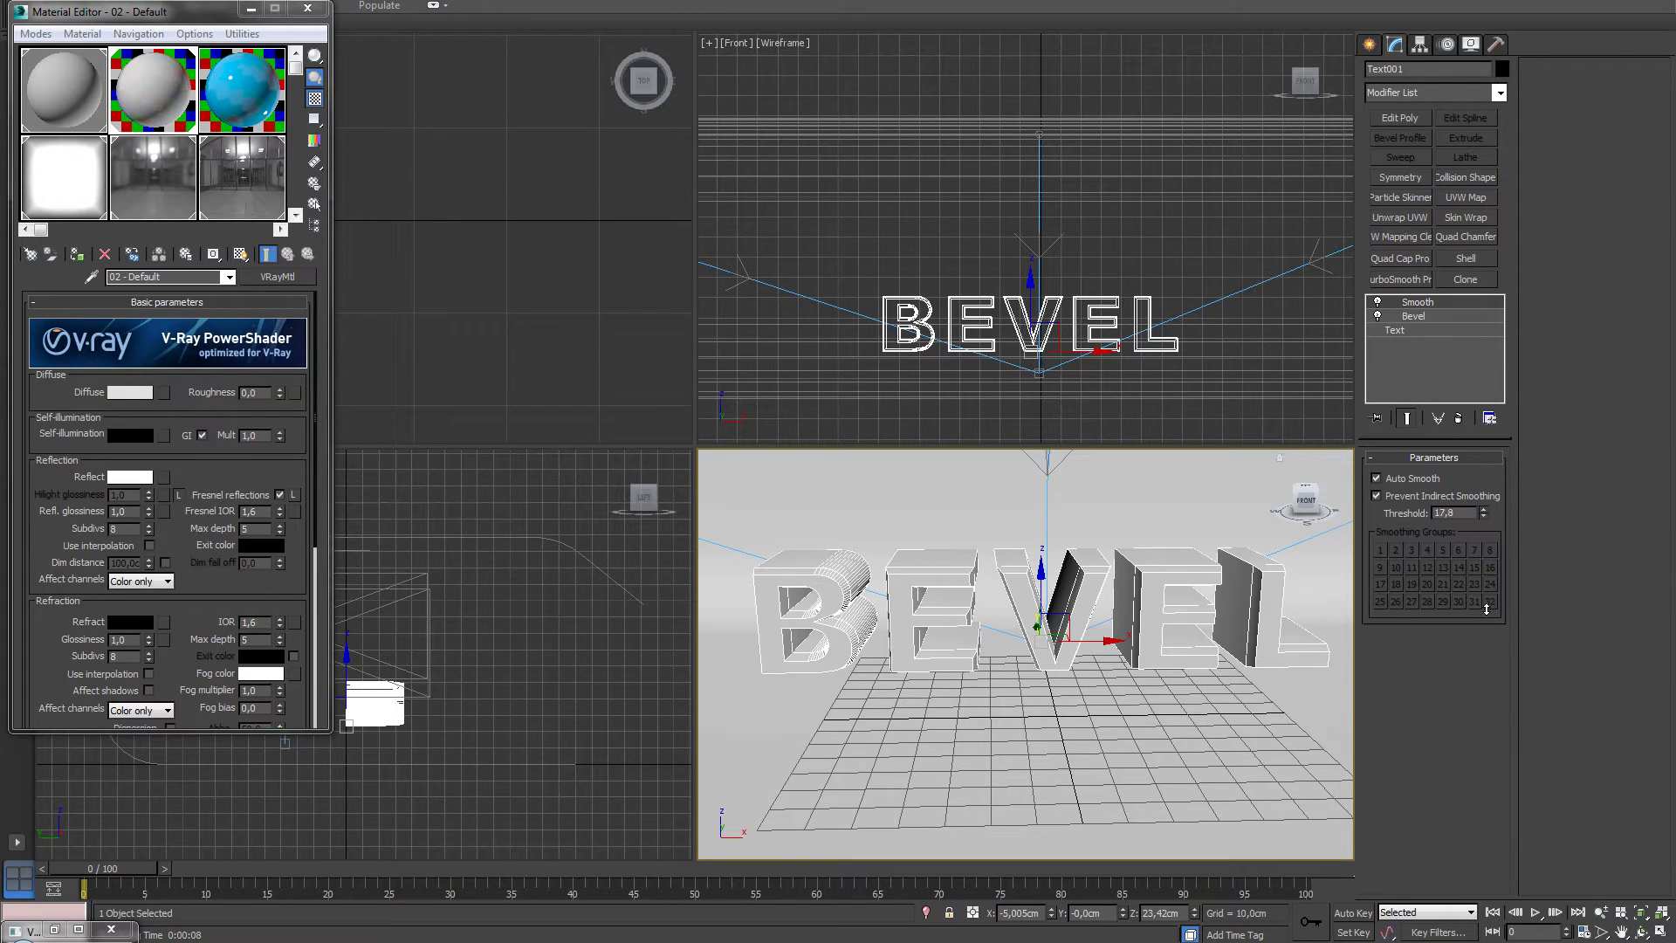
Remove the Smooth and Bevel modifiers from the BEVEL text.
click(1459, 418)
click(1459, 419)
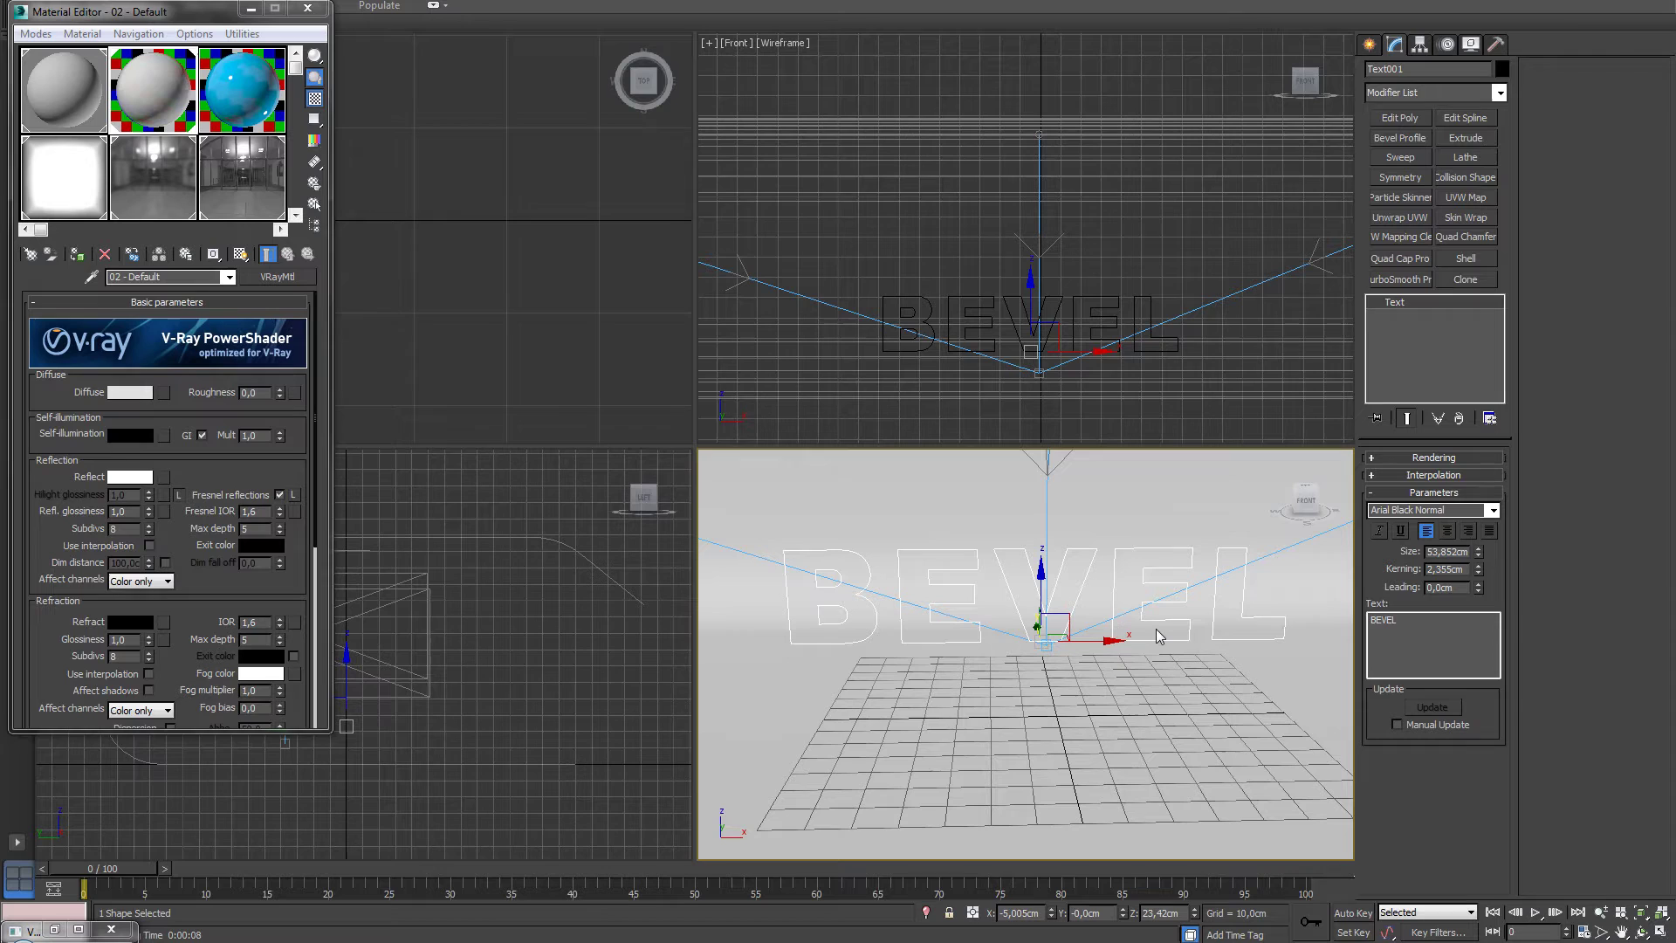
Add a Bevel Profile modifier to the BEVEL text and minimize the Material Editor.
click(1407, 139)
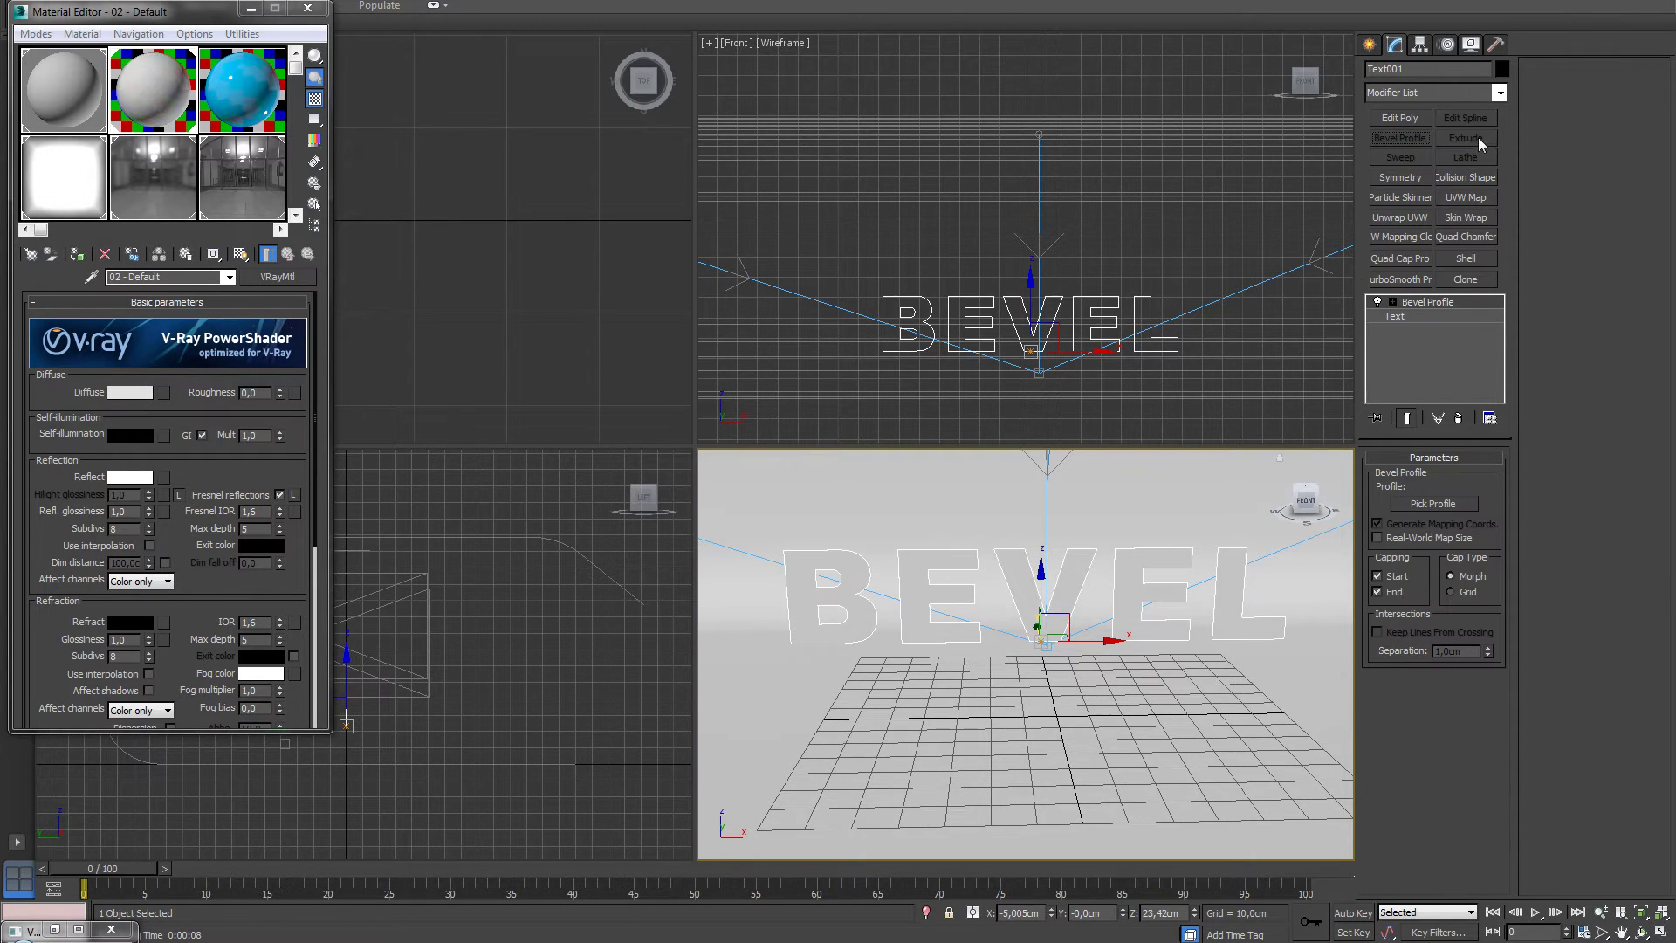
mouse_move(1085, 586)
middle_down()
mouse_move(1082, 607)
mouse_move(1092, 596)
middle_up()
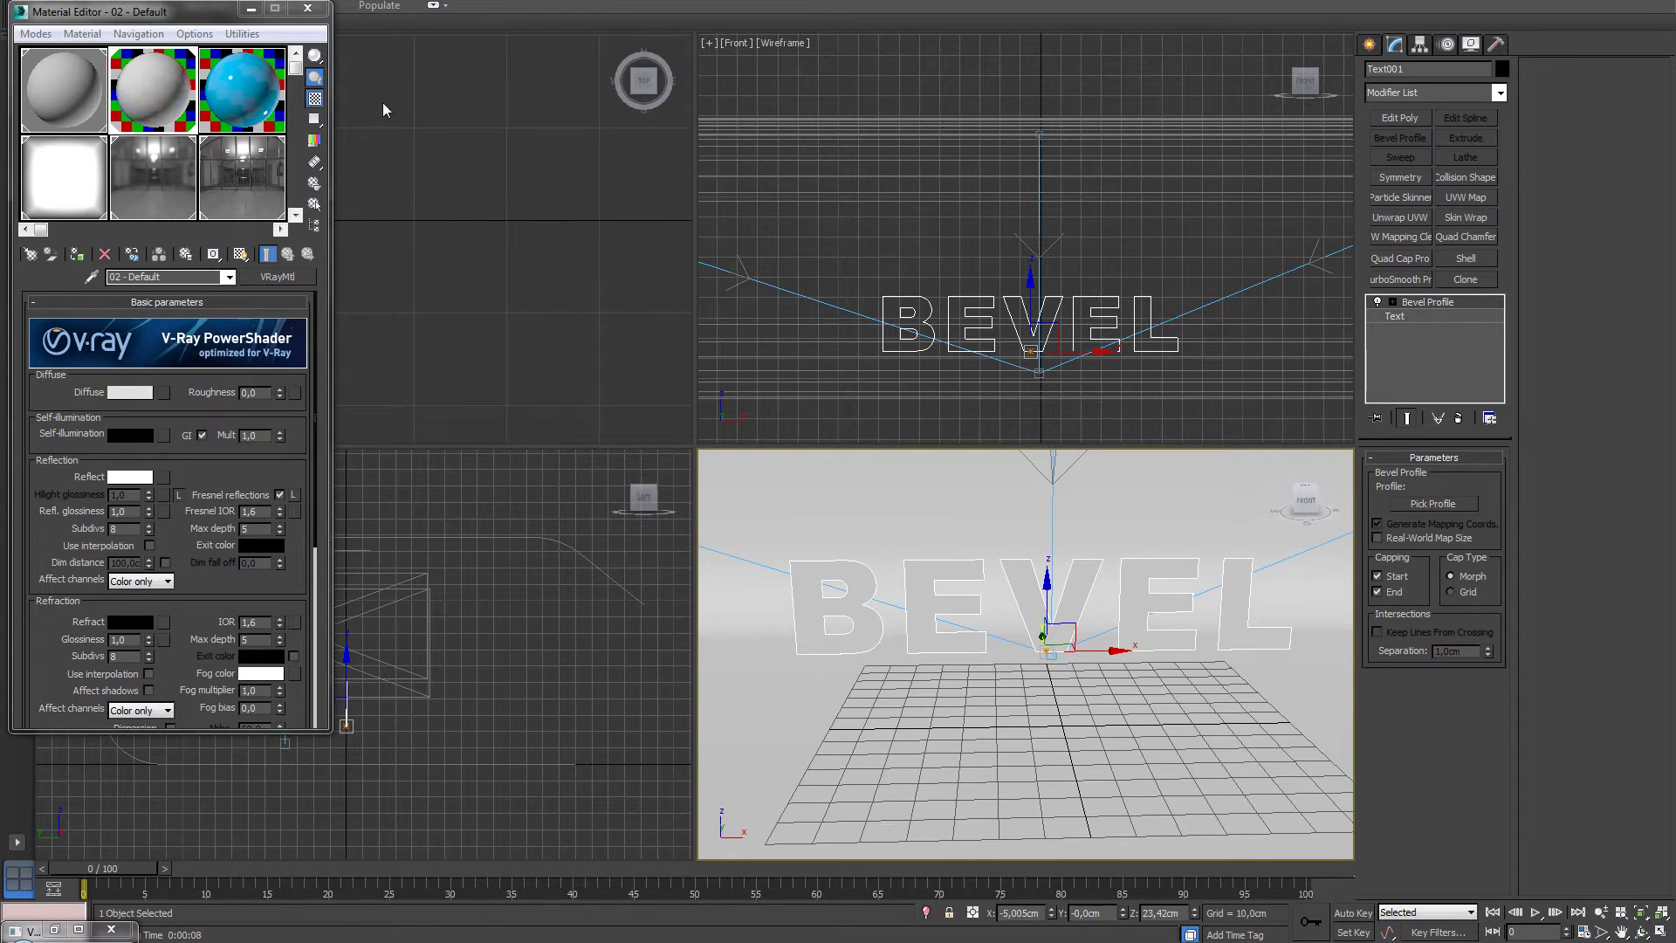
click(251, 9)
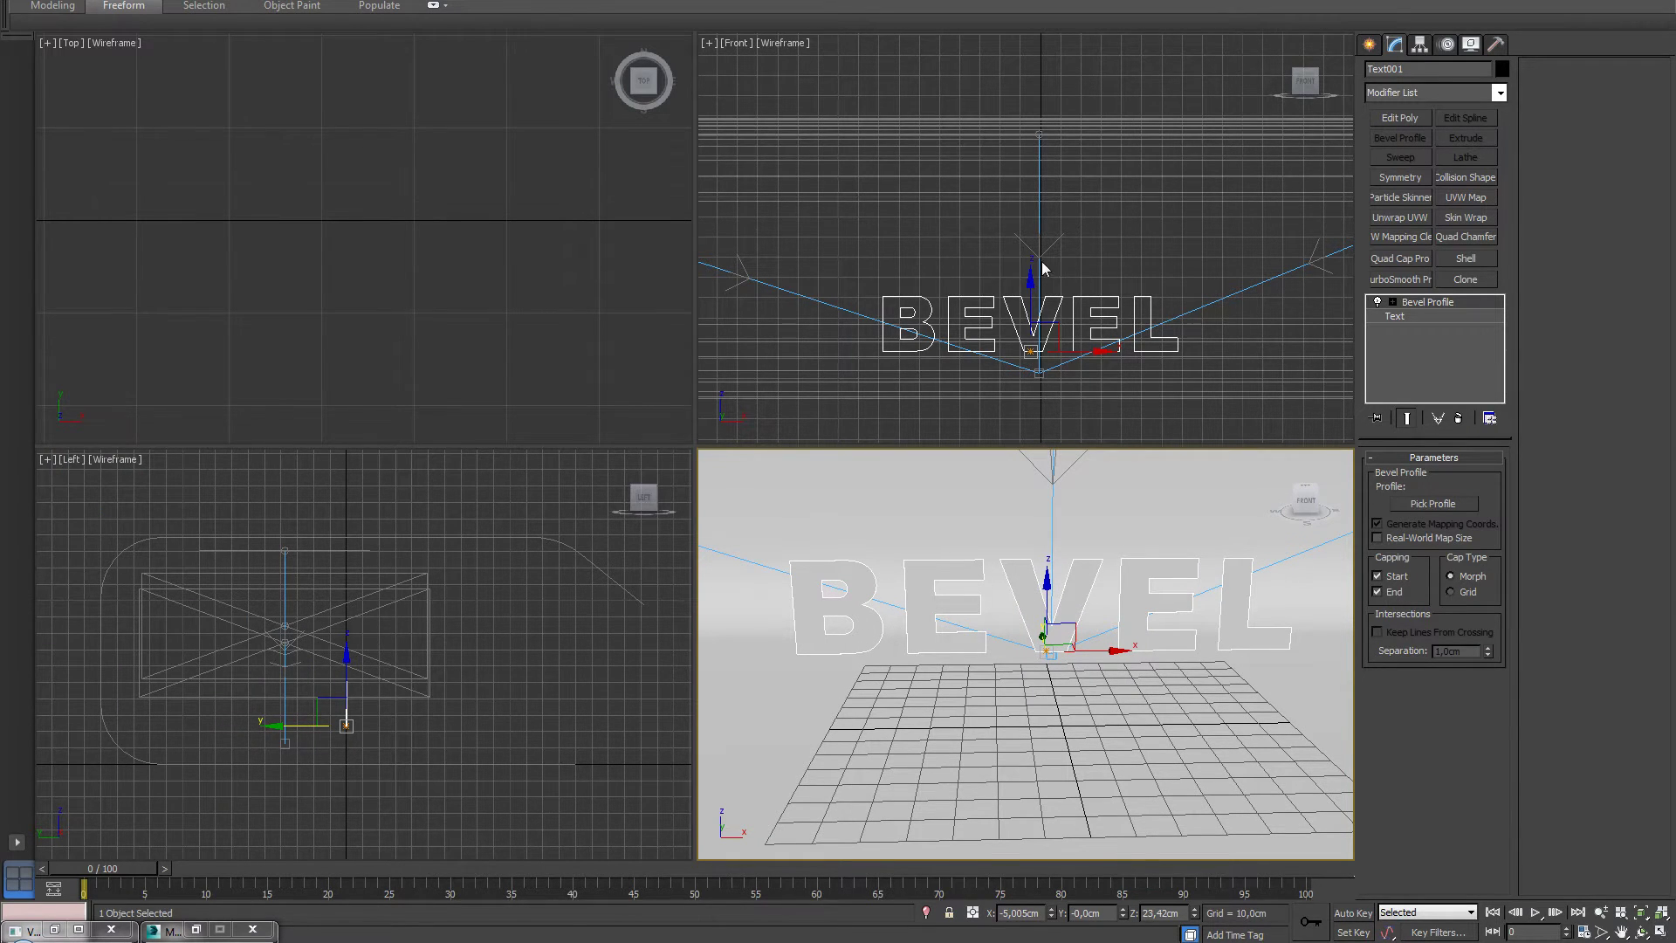
Draw a rectangle about 28.8 cm long and 20.27 cm wide beside the scene in the Top viewport, with a 0.94 cm corner radius.
middle_drag(1044, 270, 1041, 255)
middle_drag(679, 256, 568, 257)
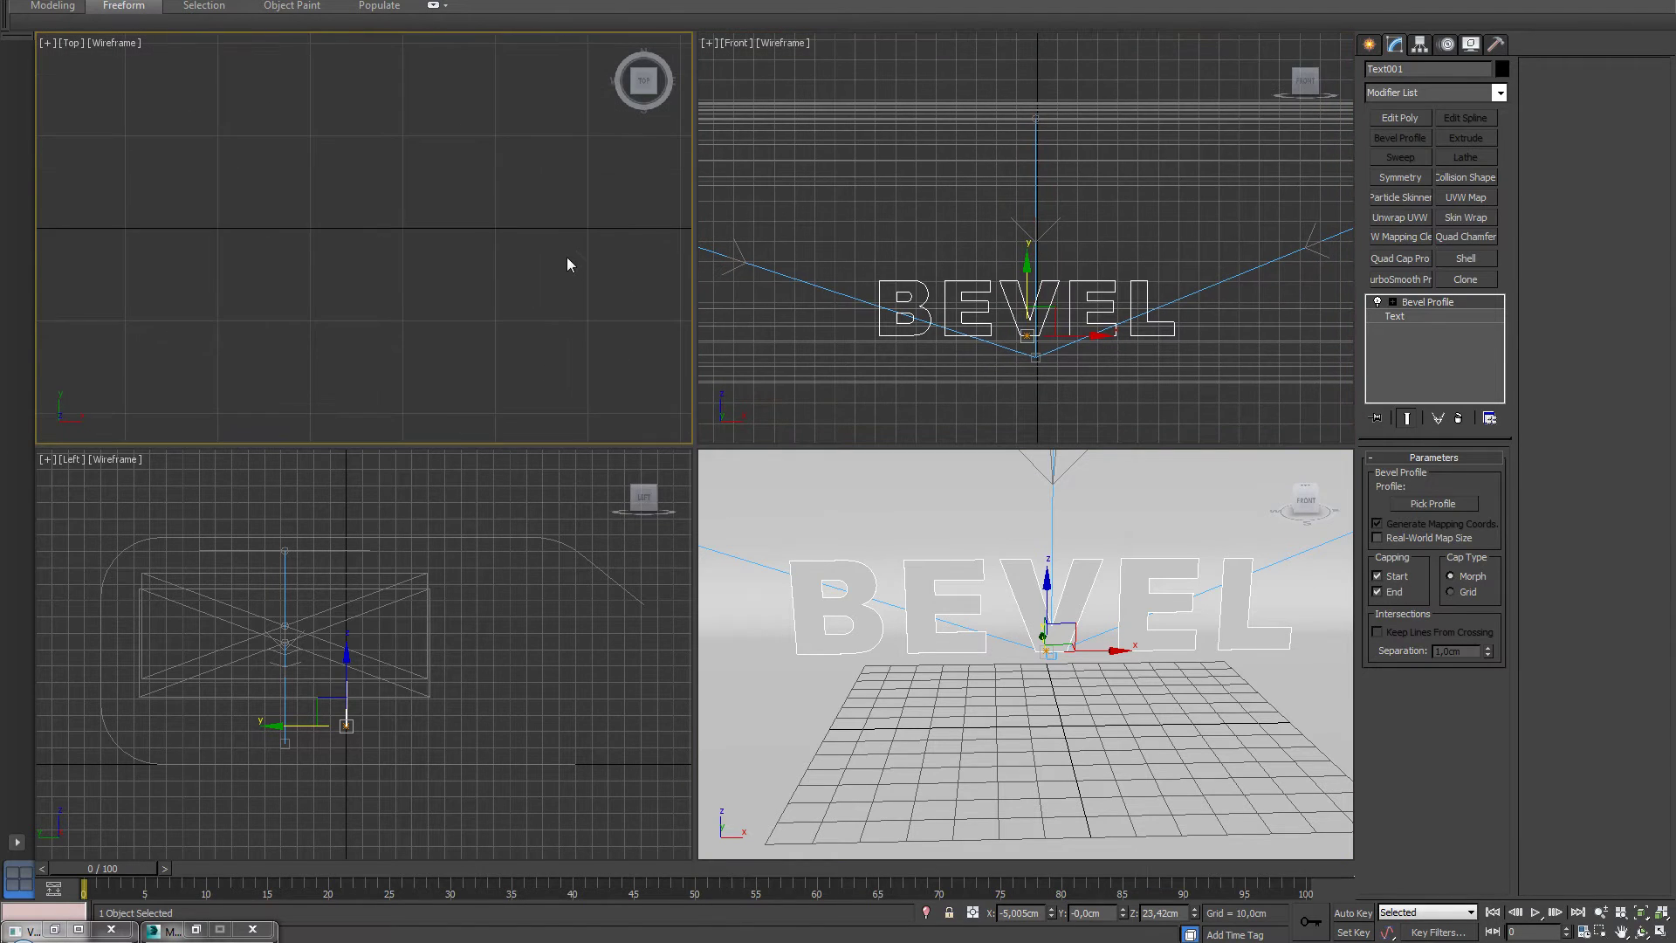
scroll(567, 257, down, 3)
scroll(578, 272, down, 2)
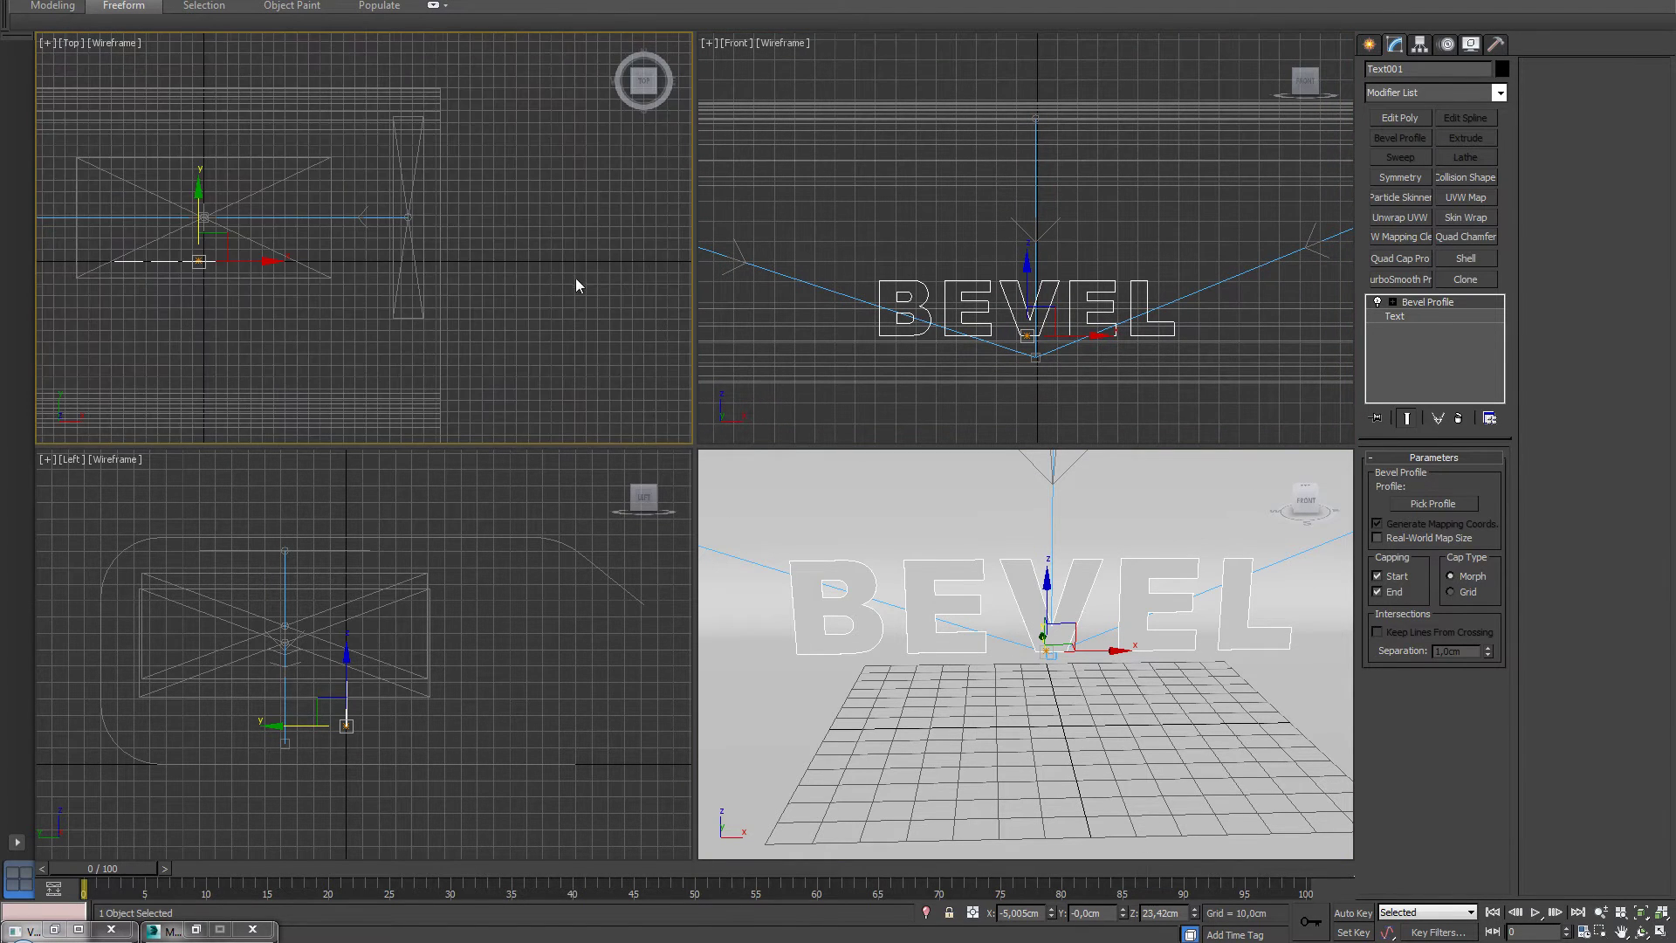
scroll(578, 278, up, 1)
middle_drag(591, 286, 651, 258)
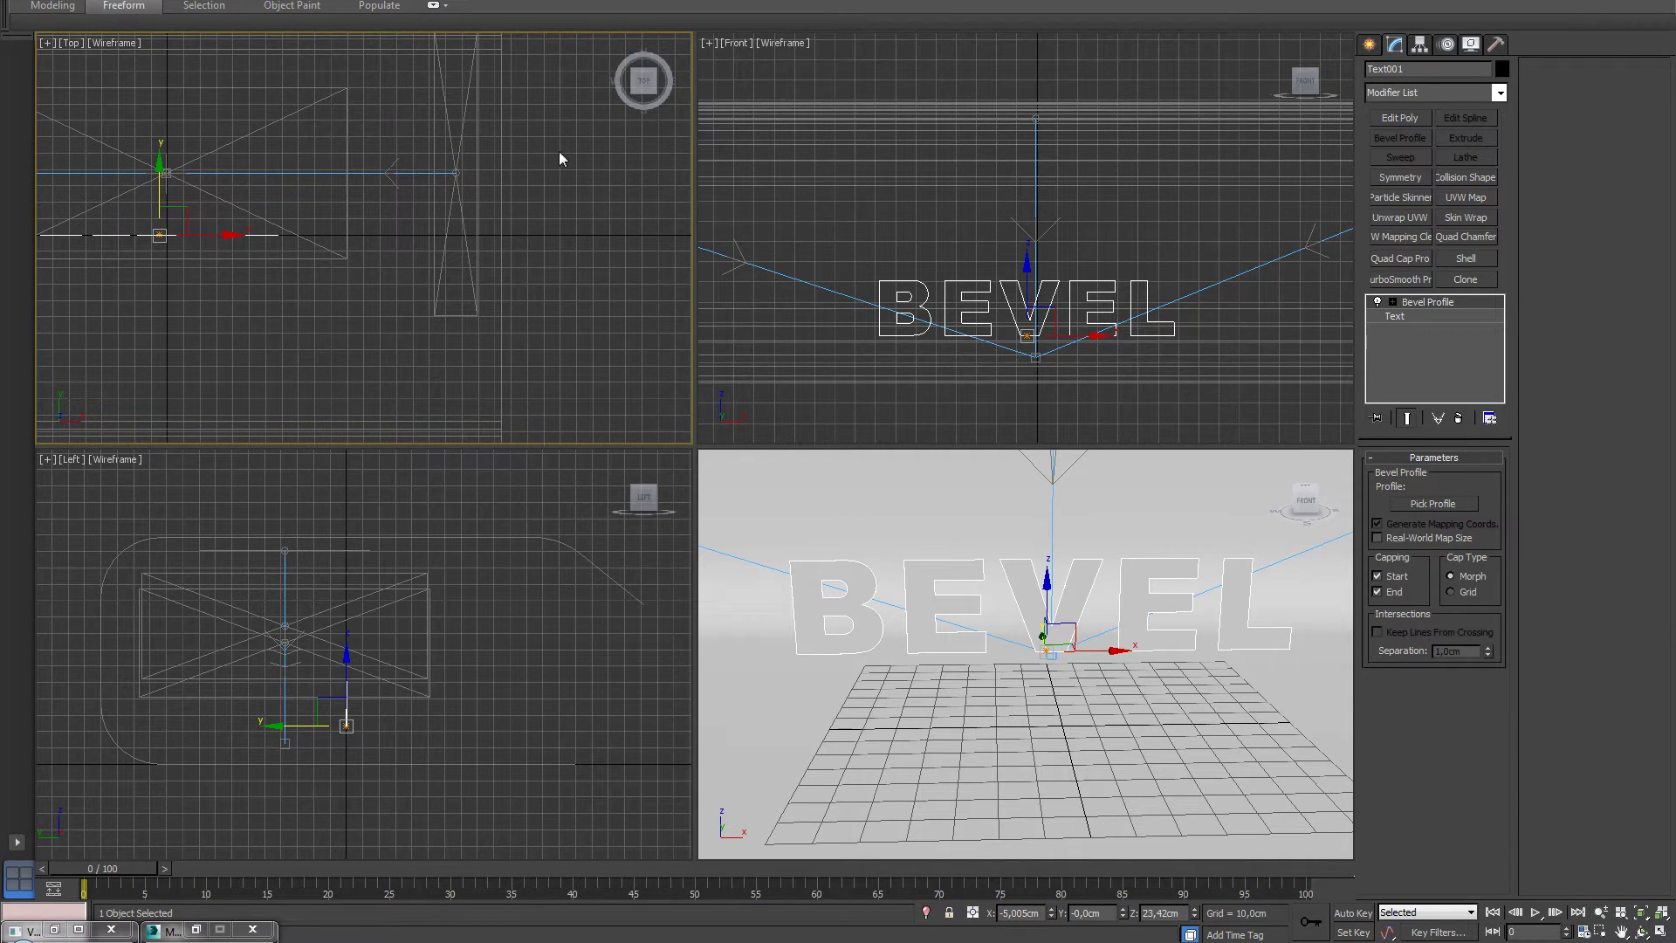
click(1373, 49)
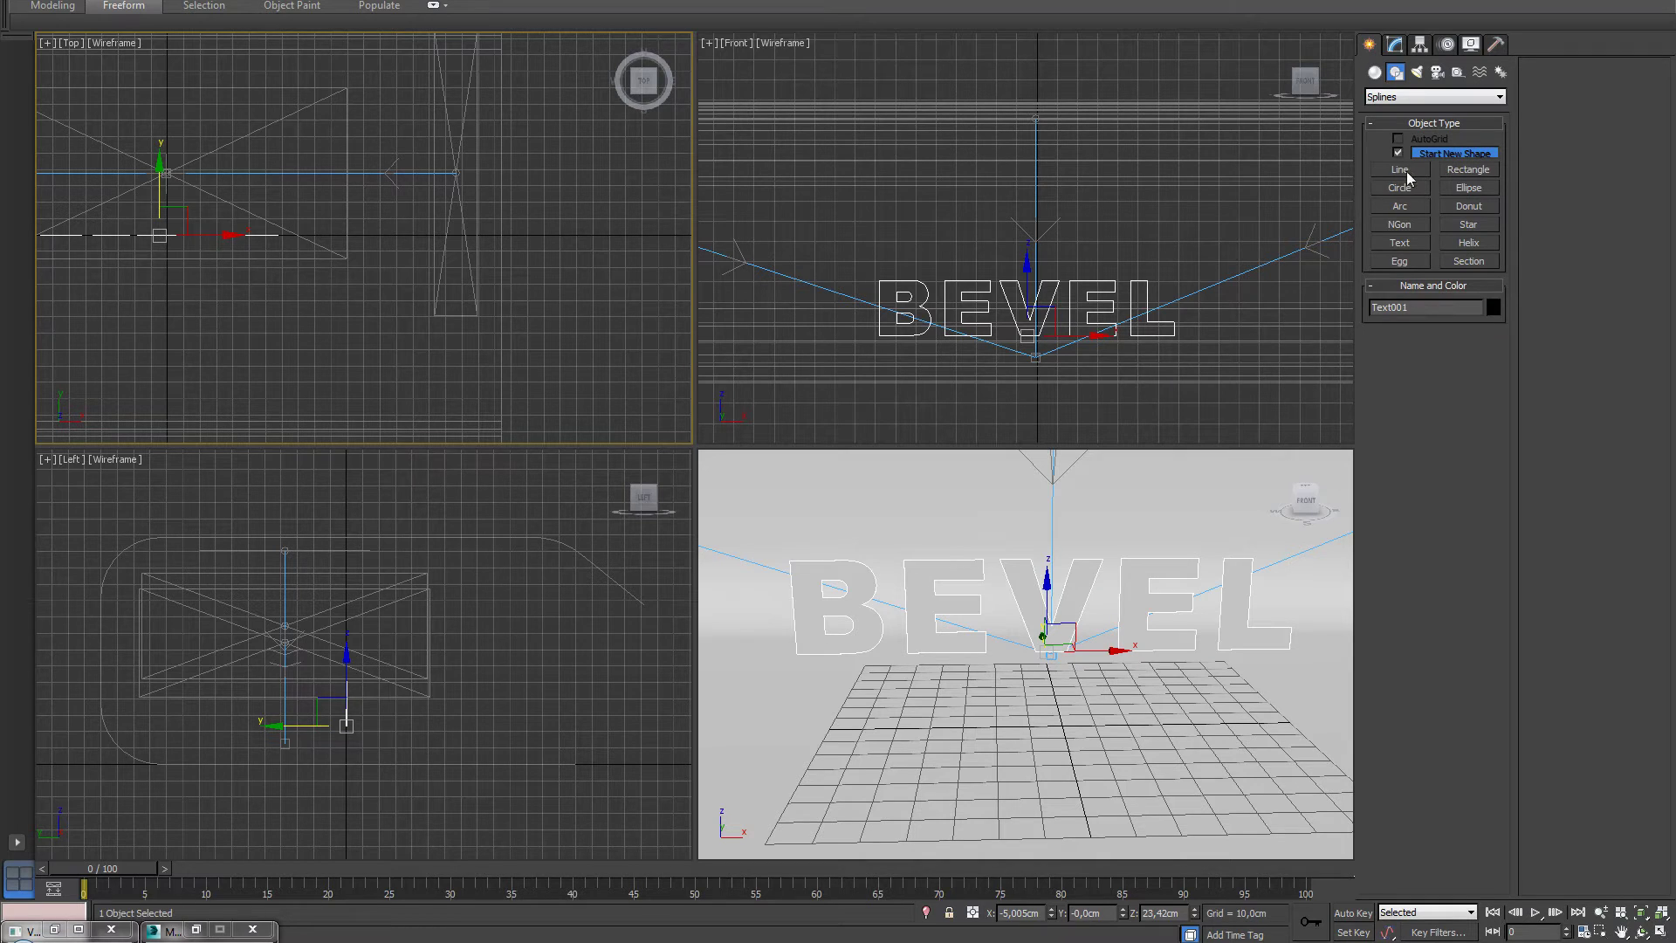
click(1468, 169)
middle_drag(611, 345, 535, 348)
drag(480, 207, 513, 253)
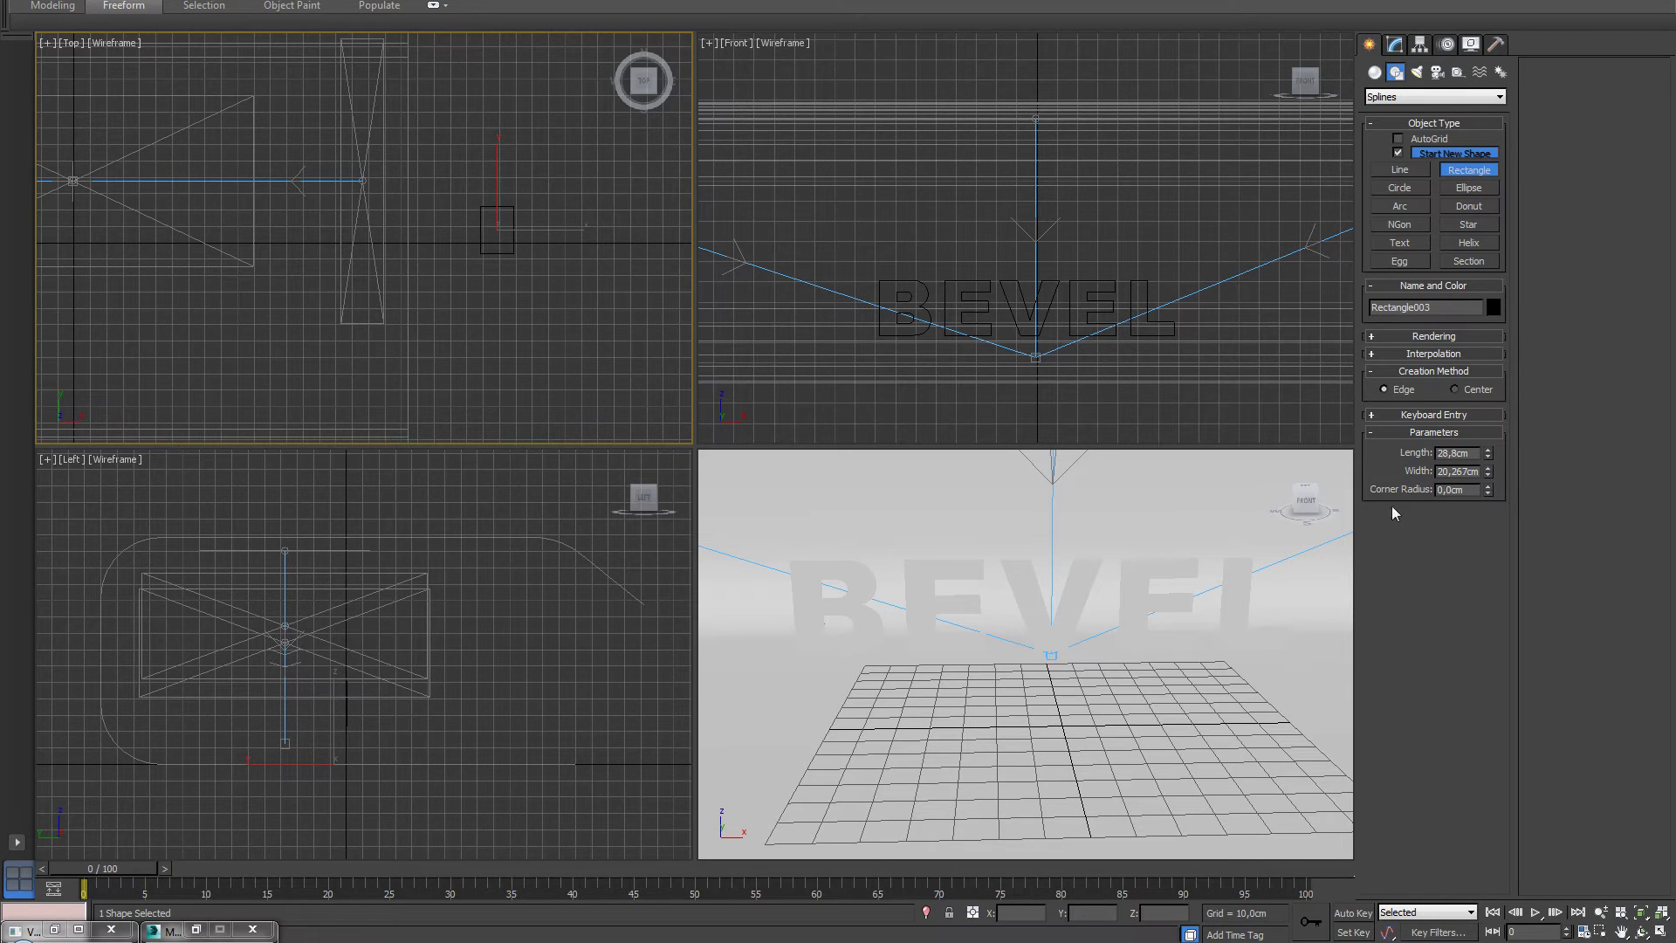
scroll(535, 288, up, 6)
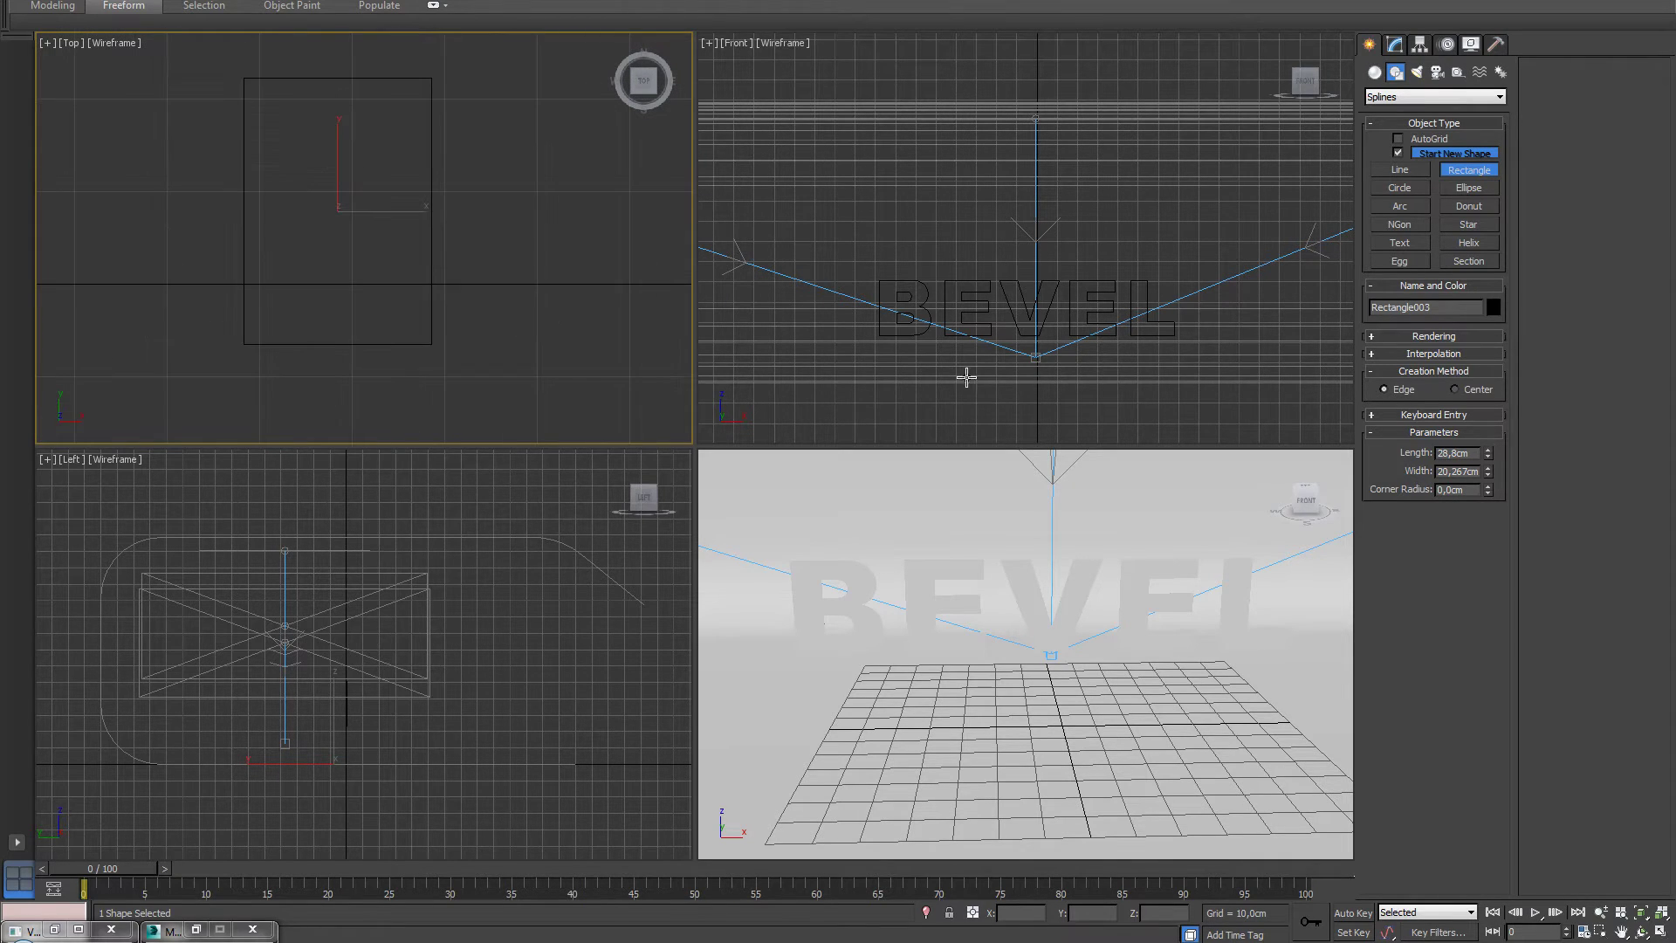
drag(1489, 489, 1483, 388)
Add an Edit Spline modifier to the rectangle and delete five segments, keeping only its right side with the two rounded corners.
click(1395, 45)
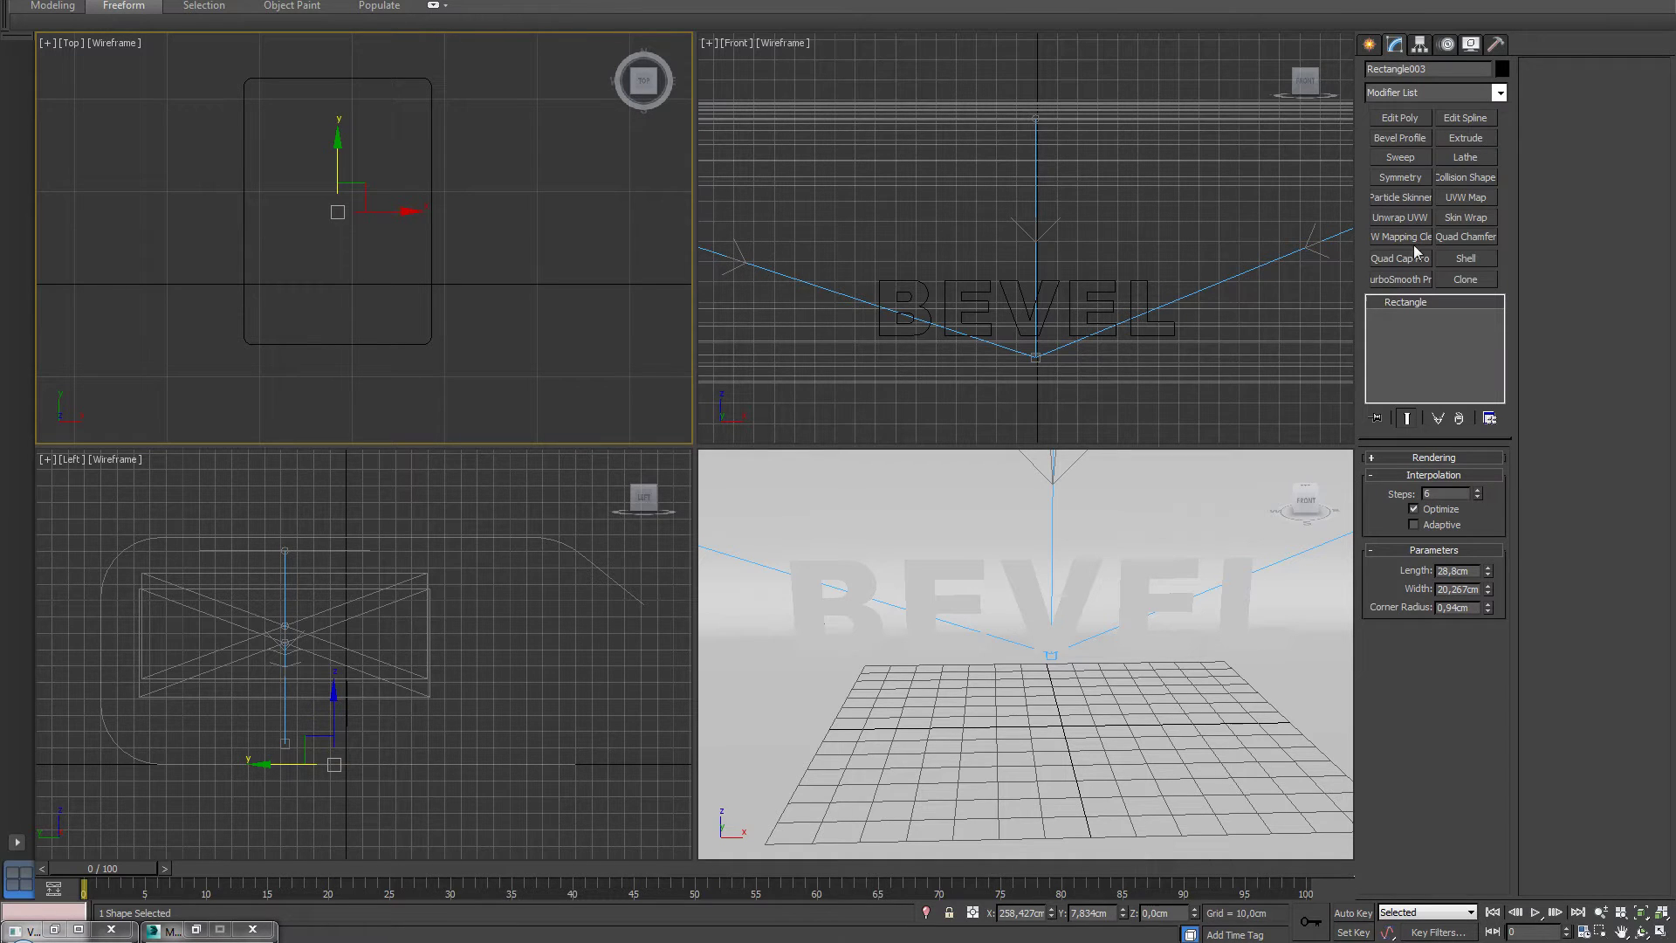
click(1458, 117)
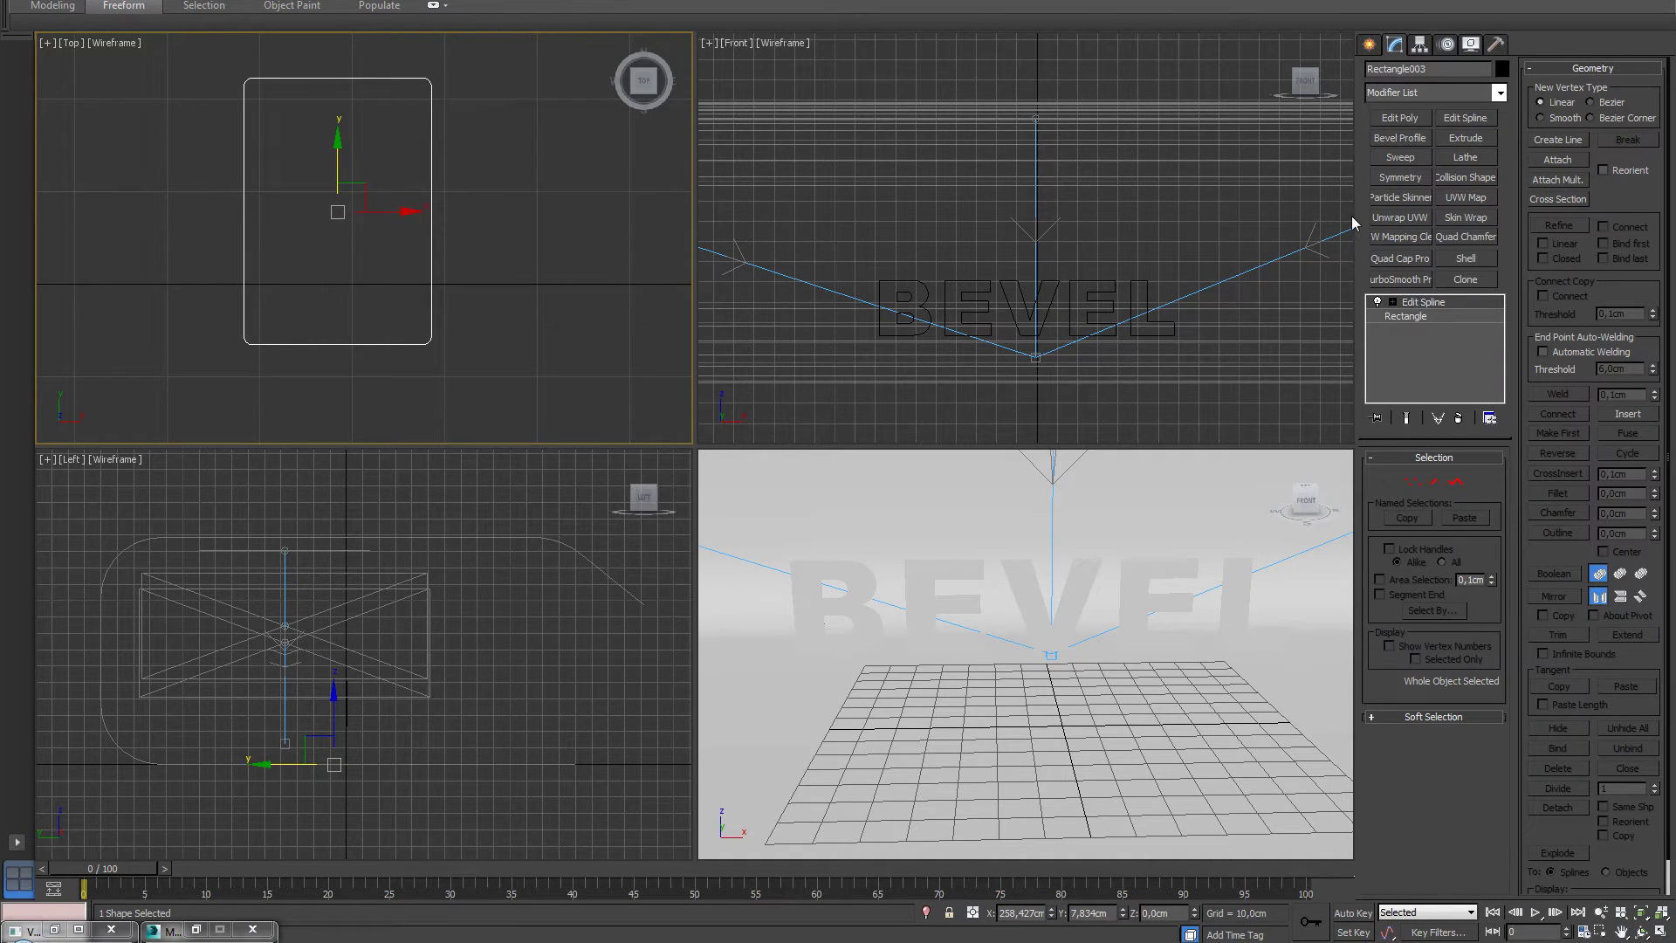
click(1435, 483)
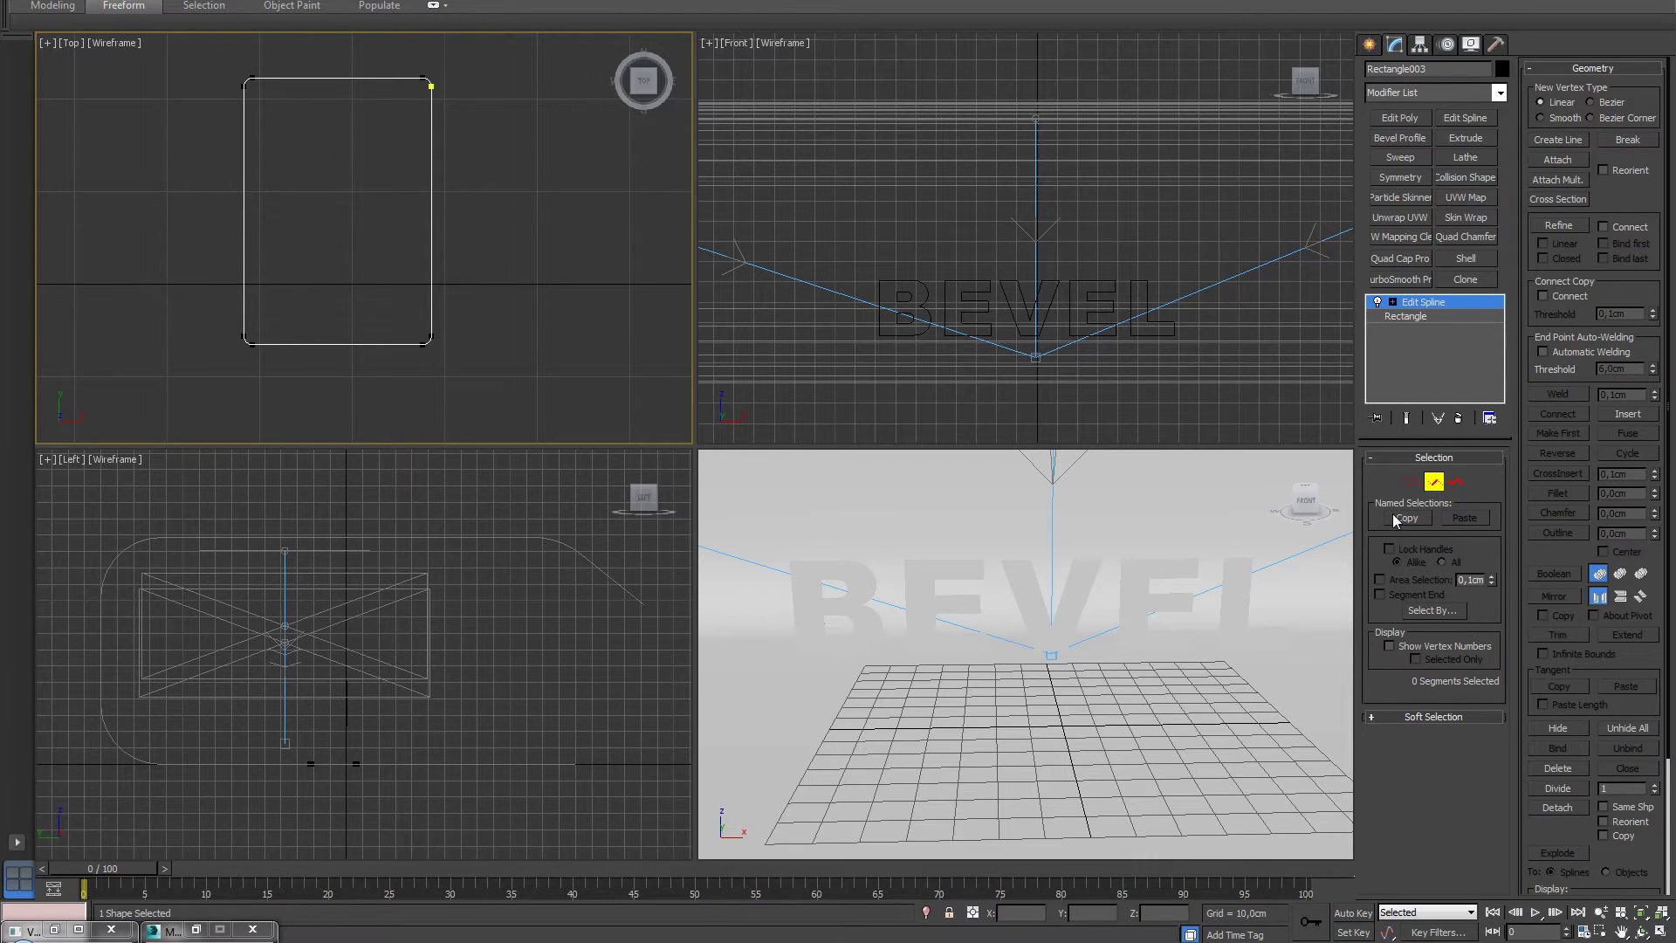
drag(346, 386, 345, 386)
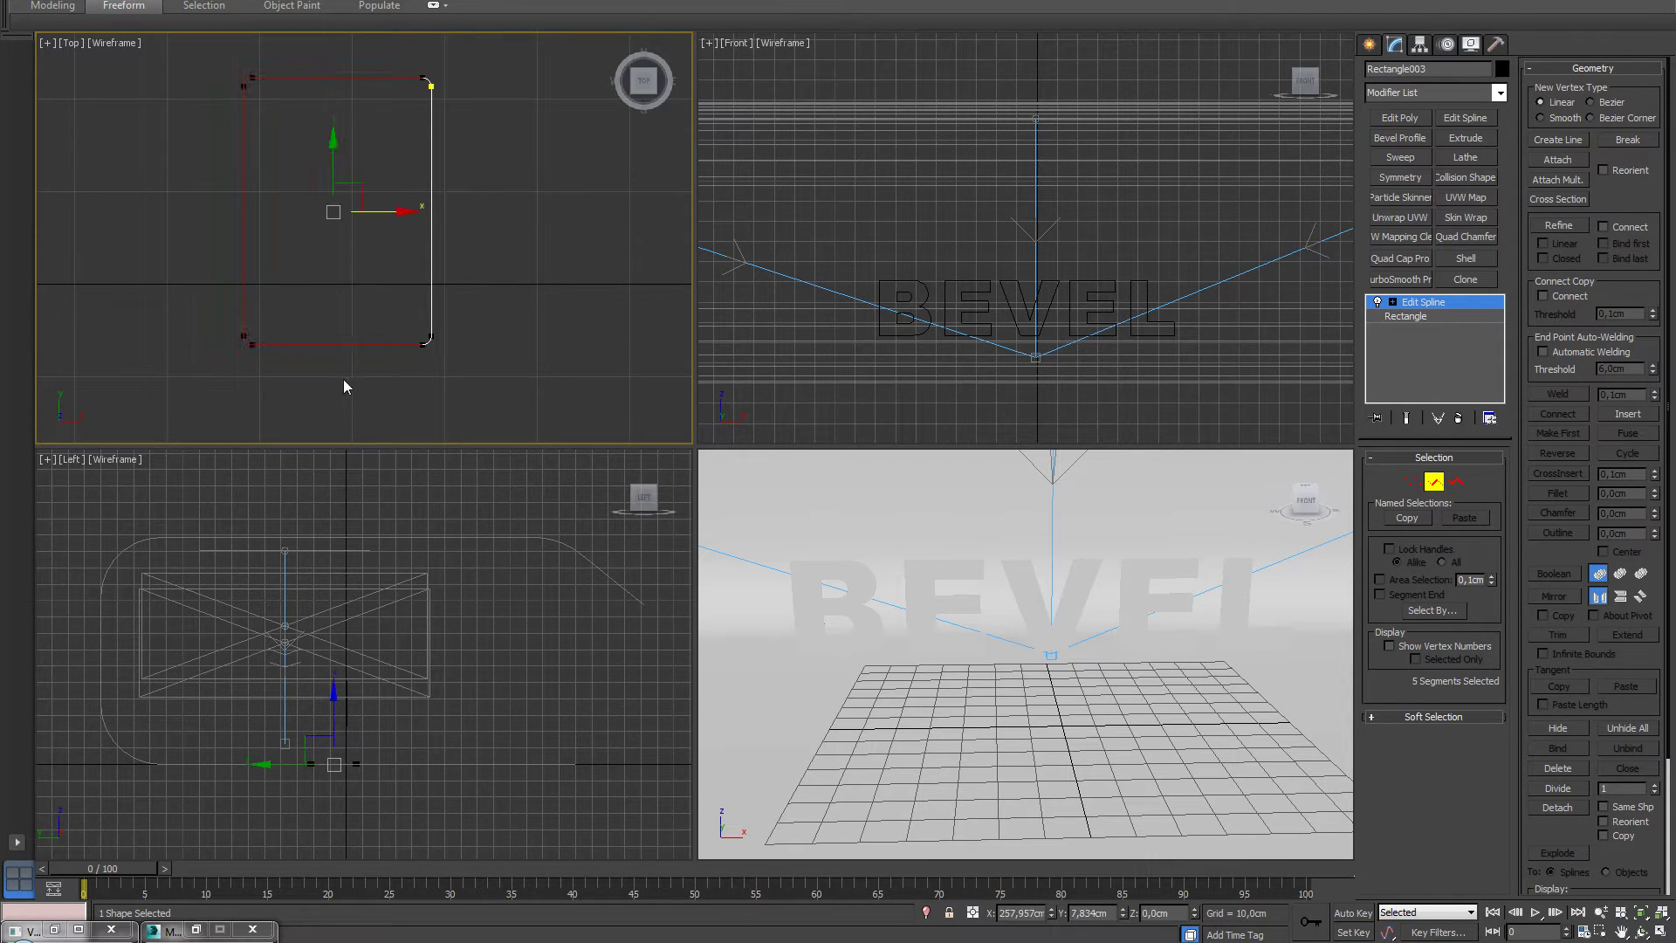
key(Delete)
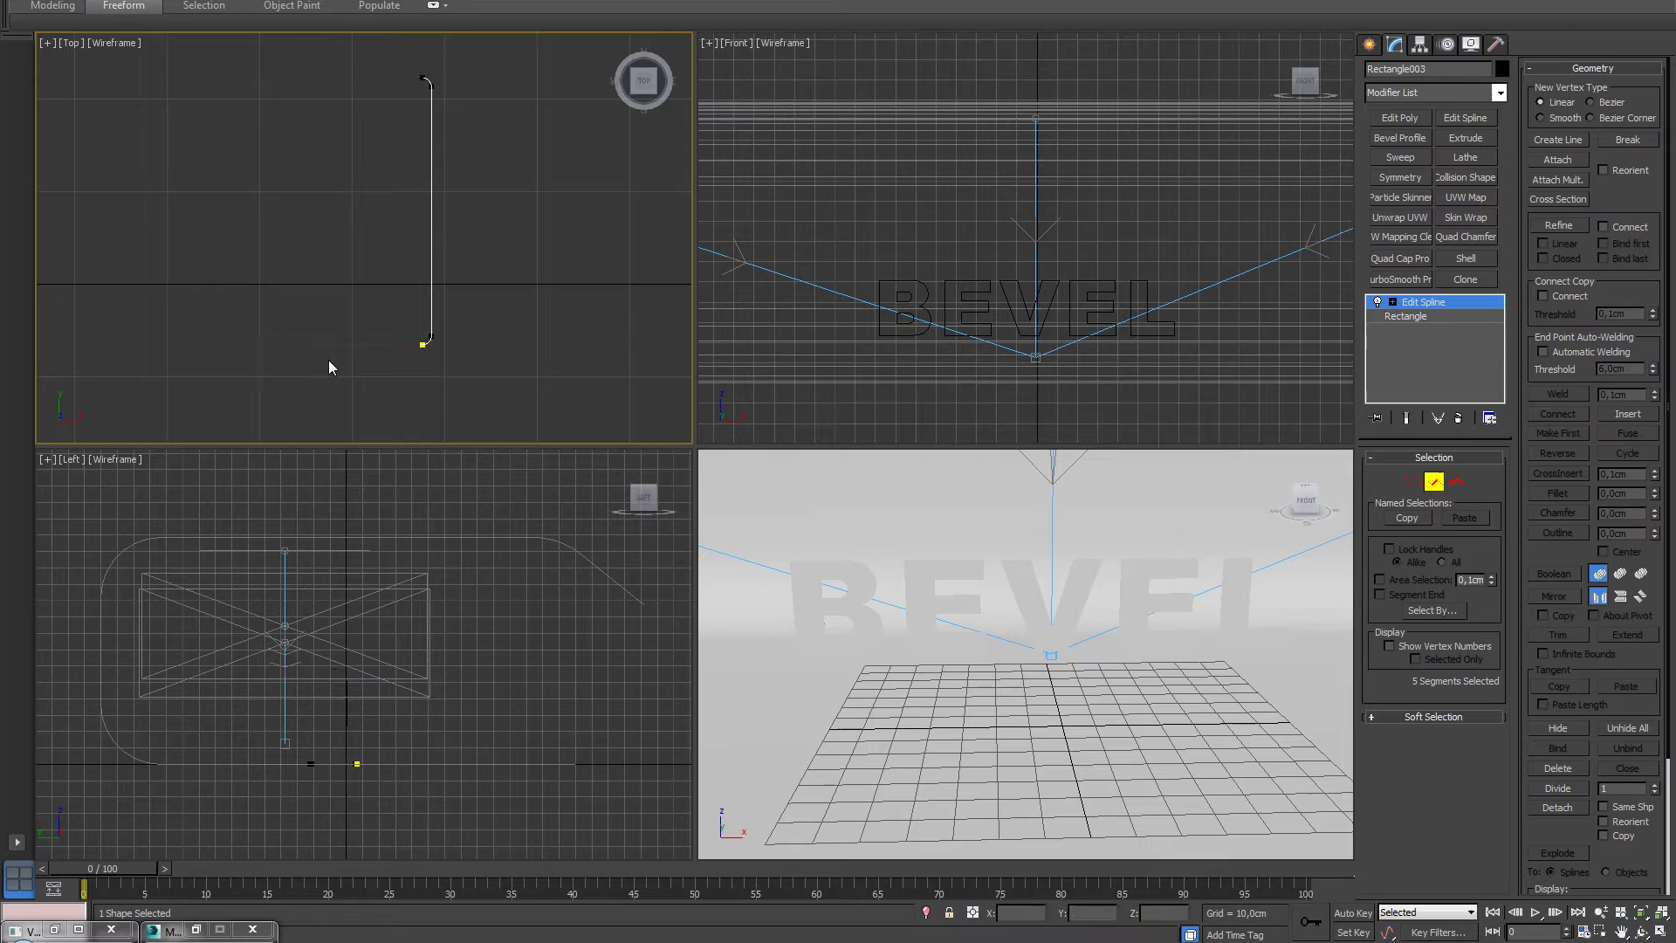
right_click(527, 318)
click(494, 298)
middle_drag(542, 167, 560, 198)
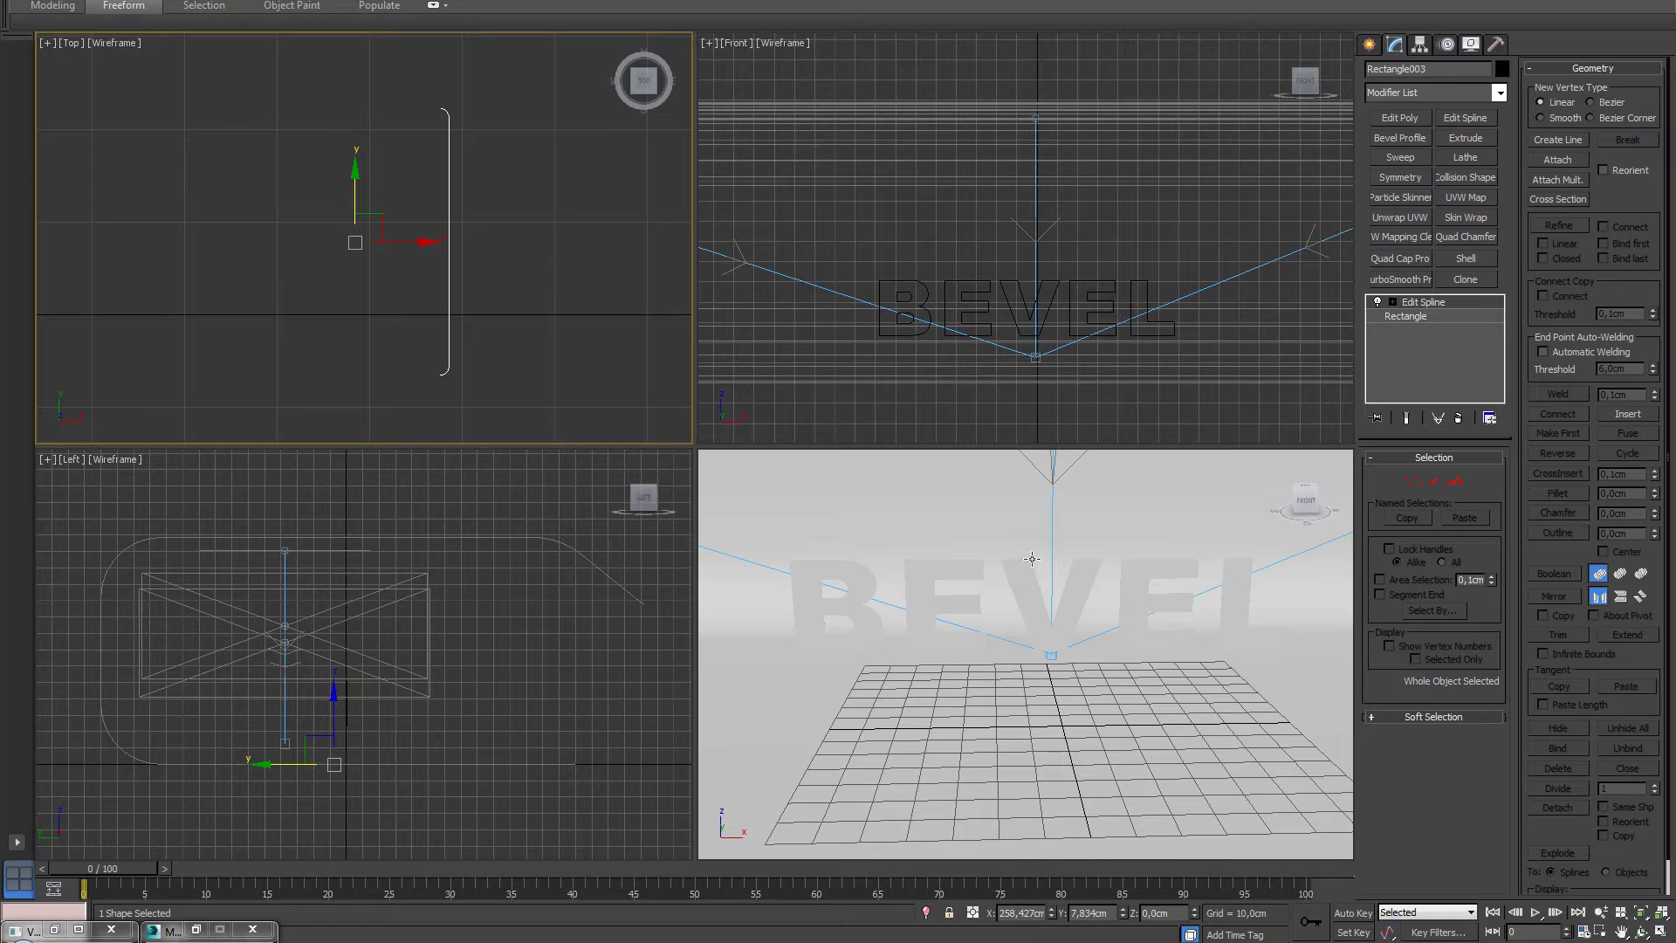
middle_drag(528, 253, 522, 276)
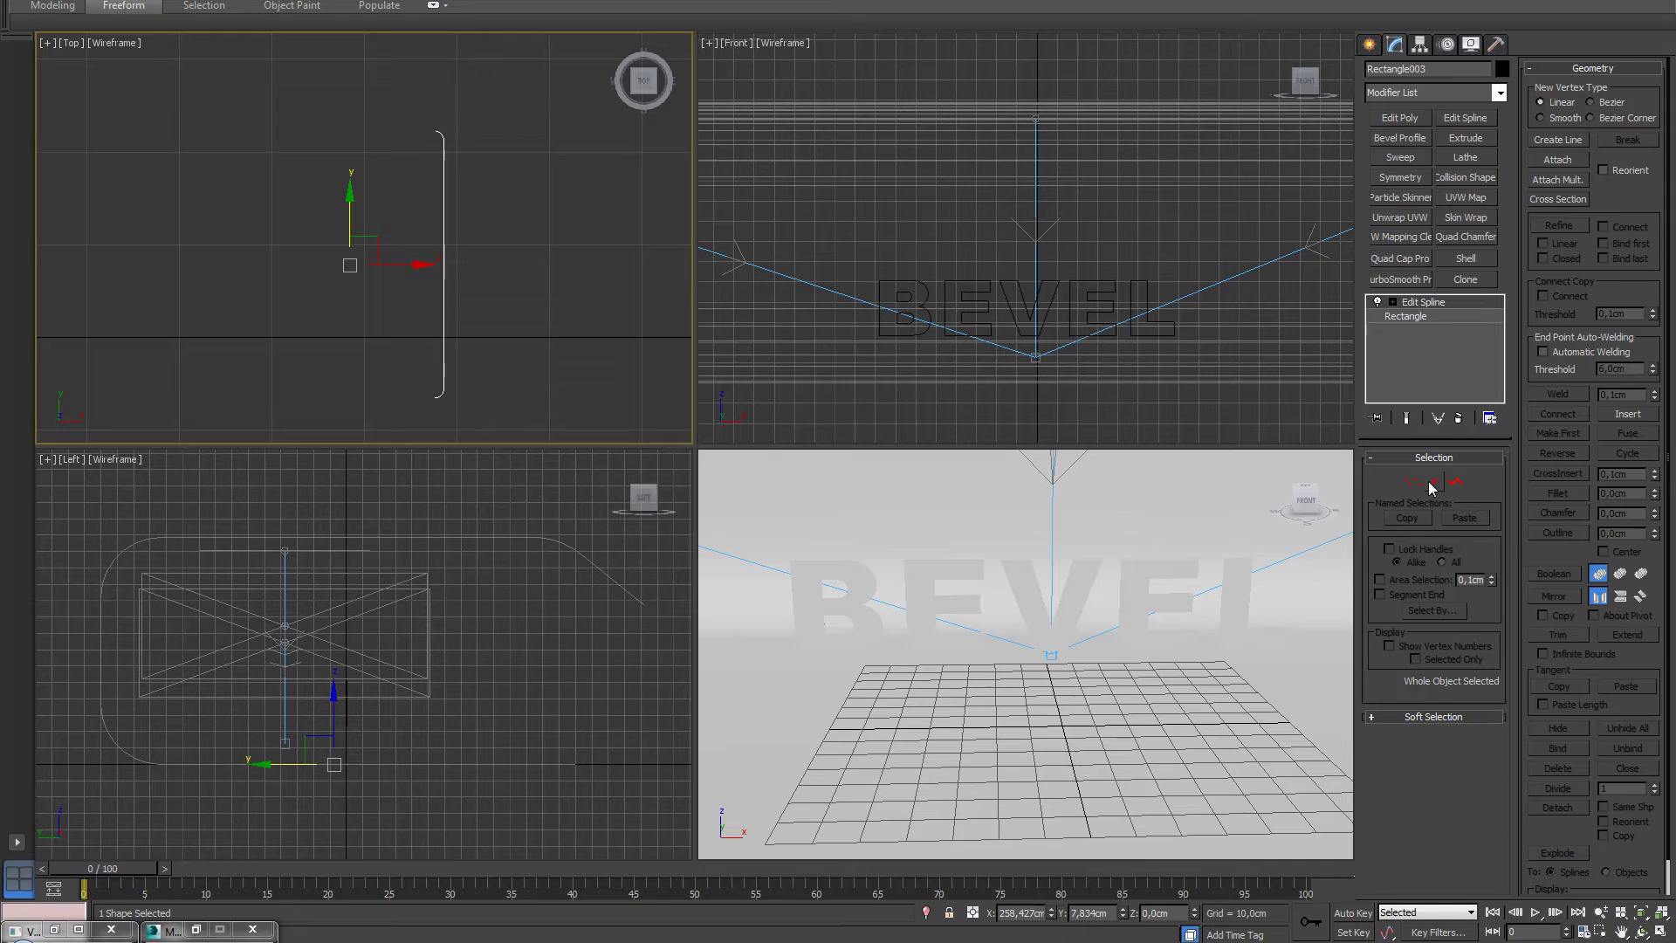
Use the open spline with two rounded corners as the Bevel Profile shape of the BEVEL text.
click(1102, 574)
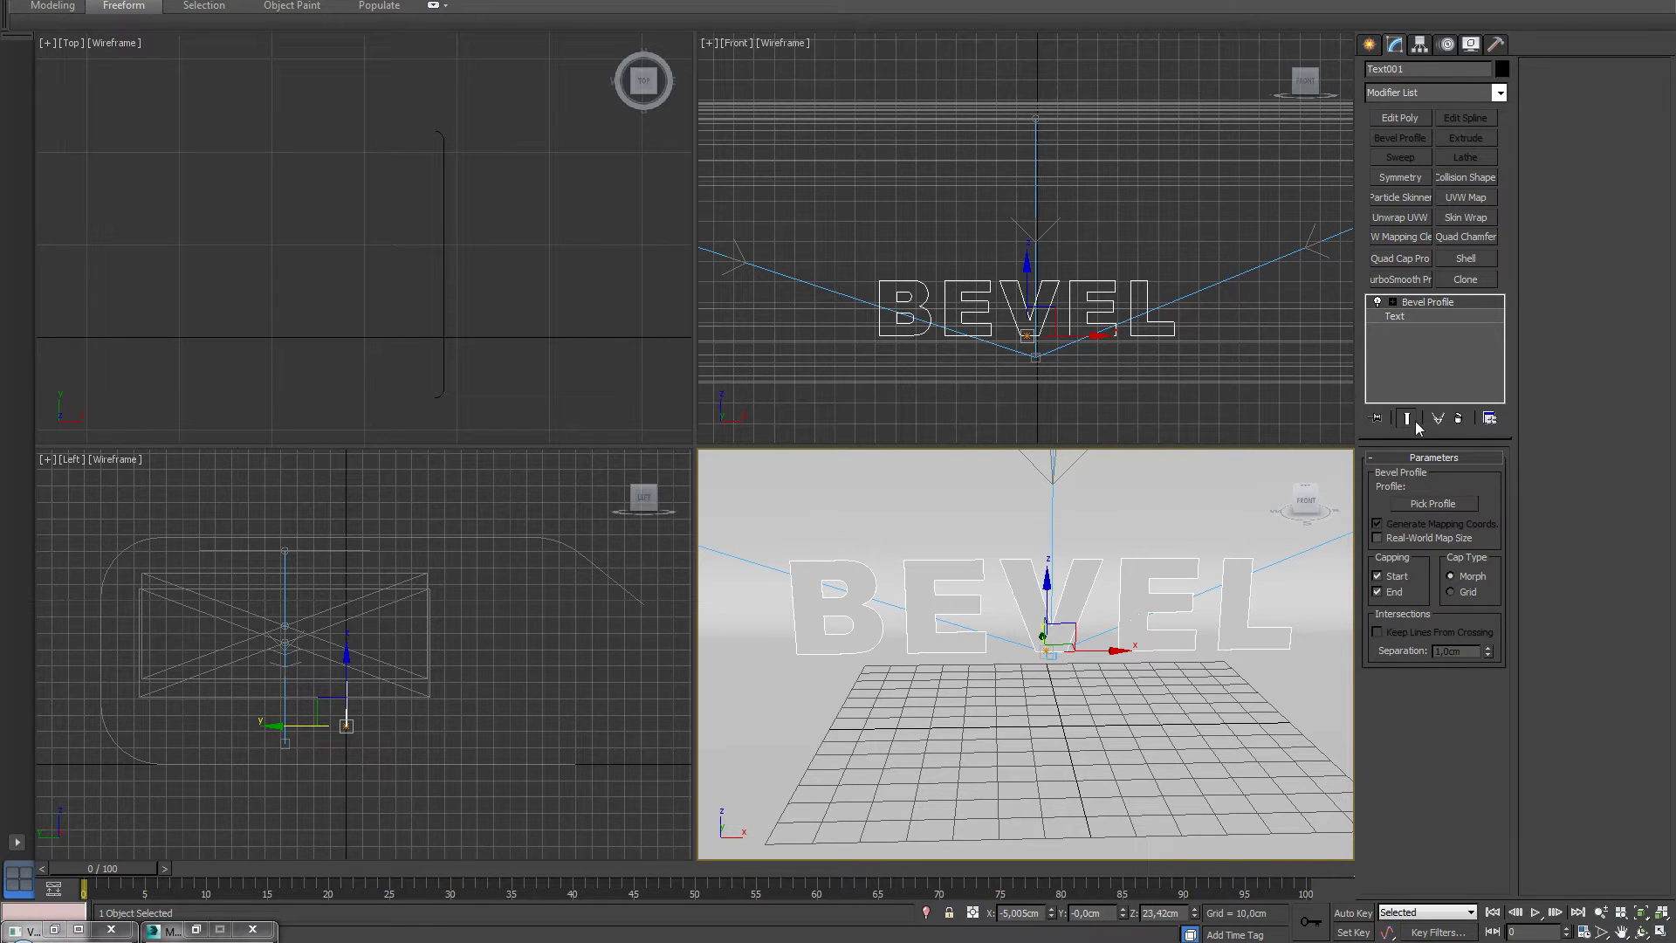
click(1433, 503)
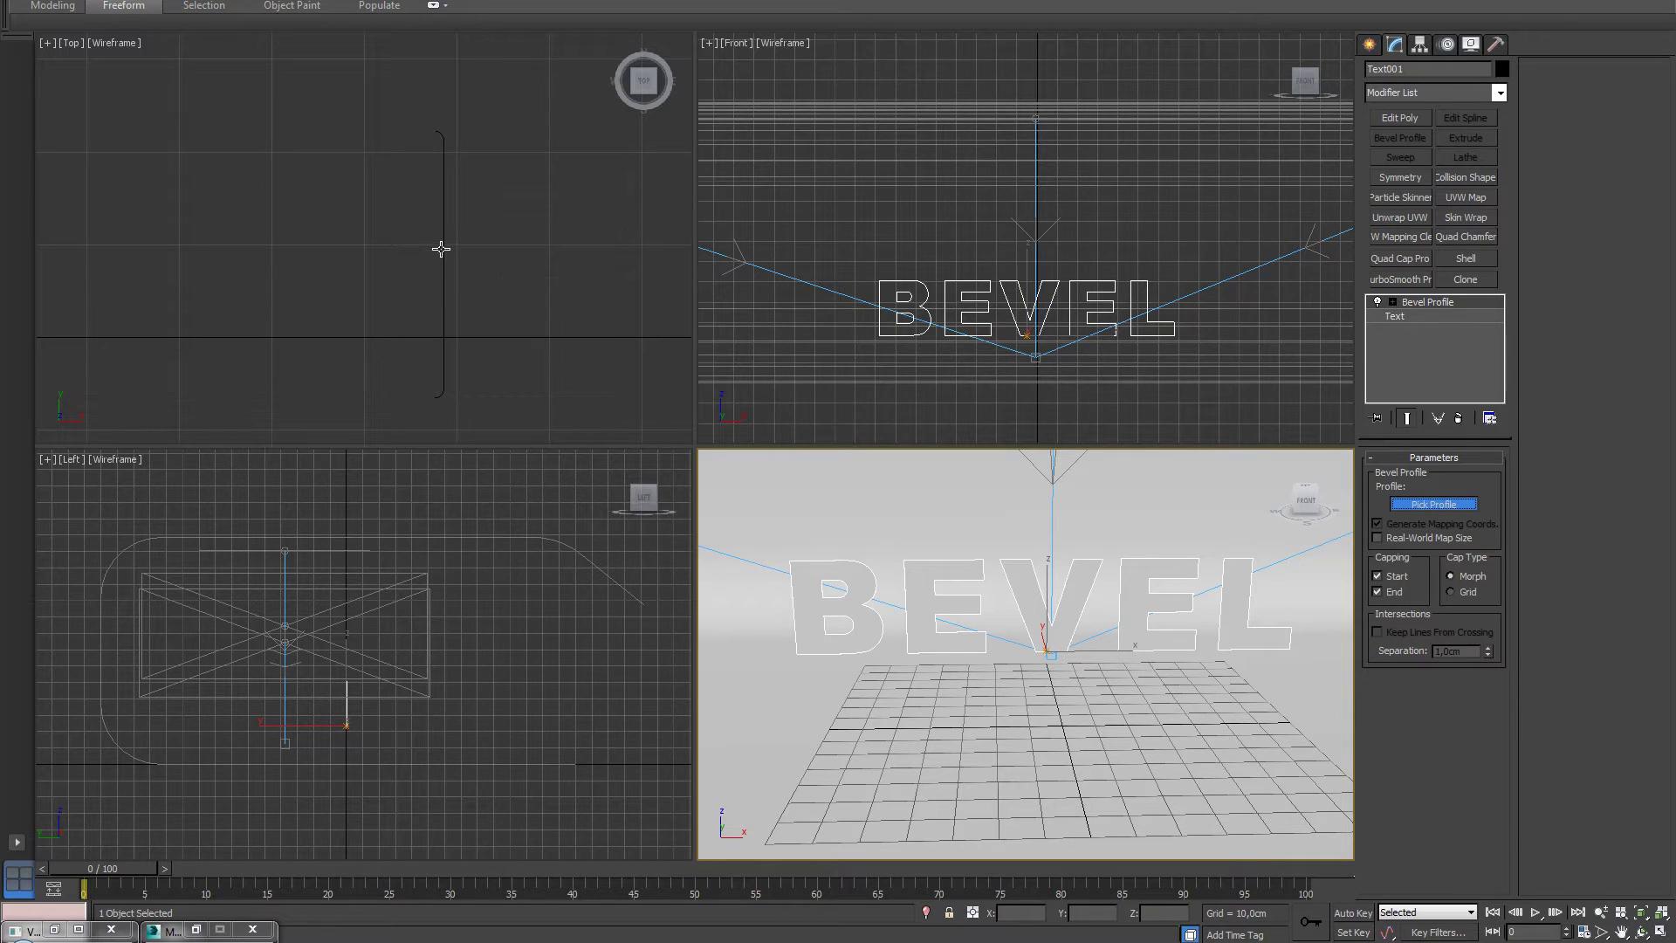
click(441, 250)
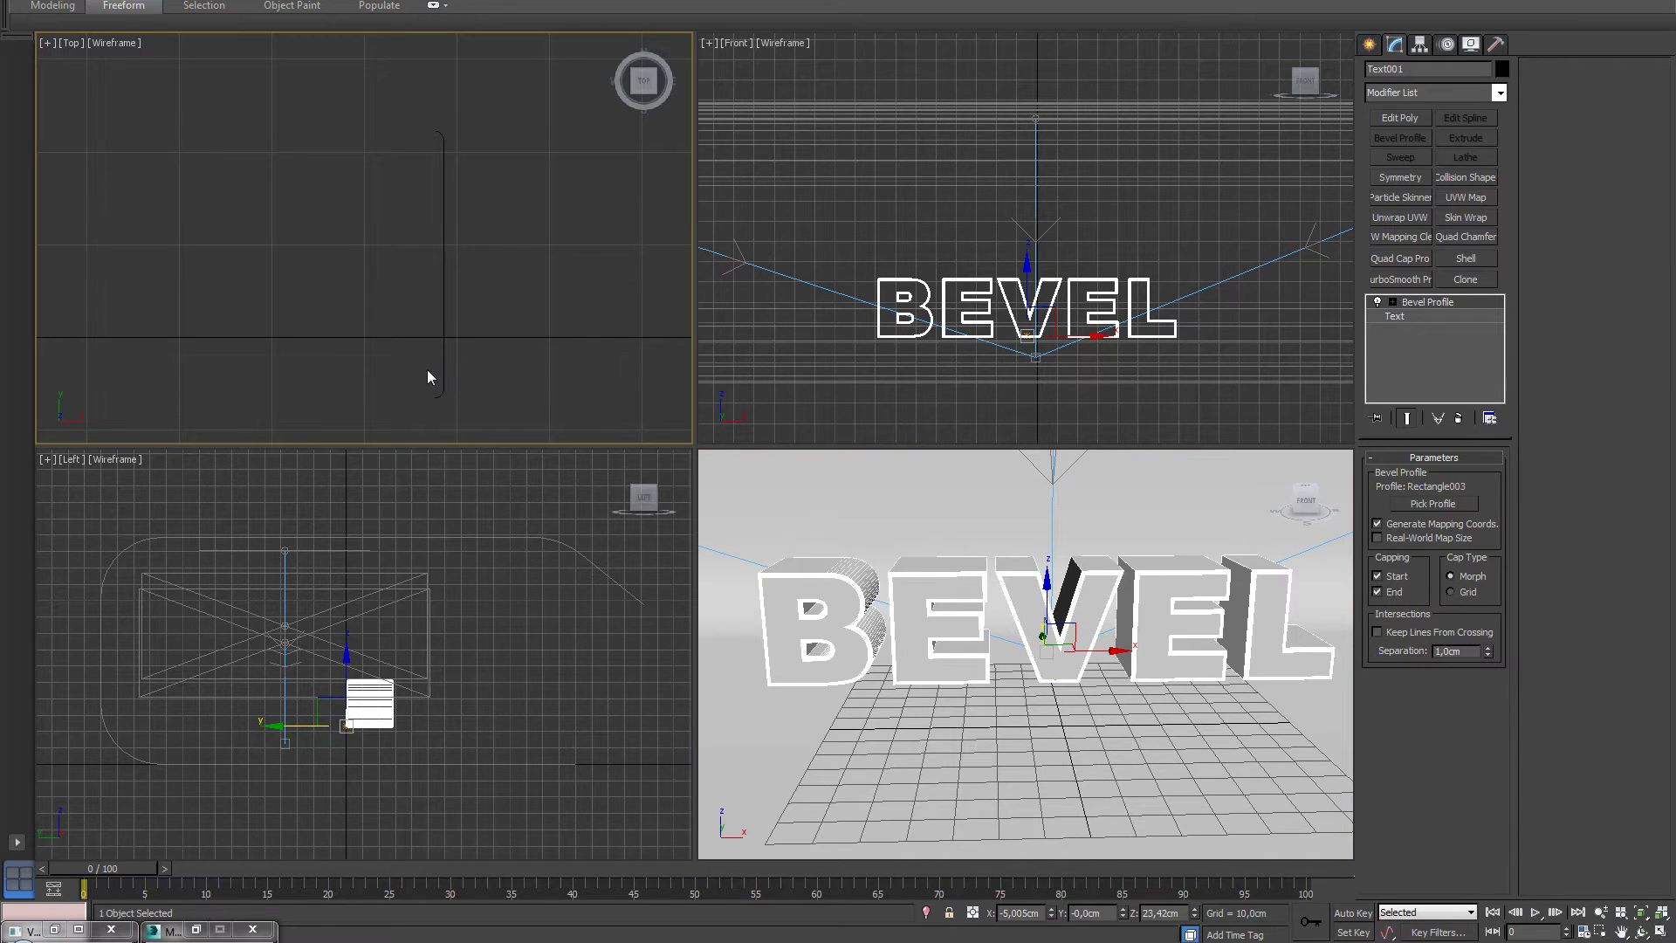
Deselect the text, render the Perspective view to check the bevel, and close the render window.
click(1006, 521)
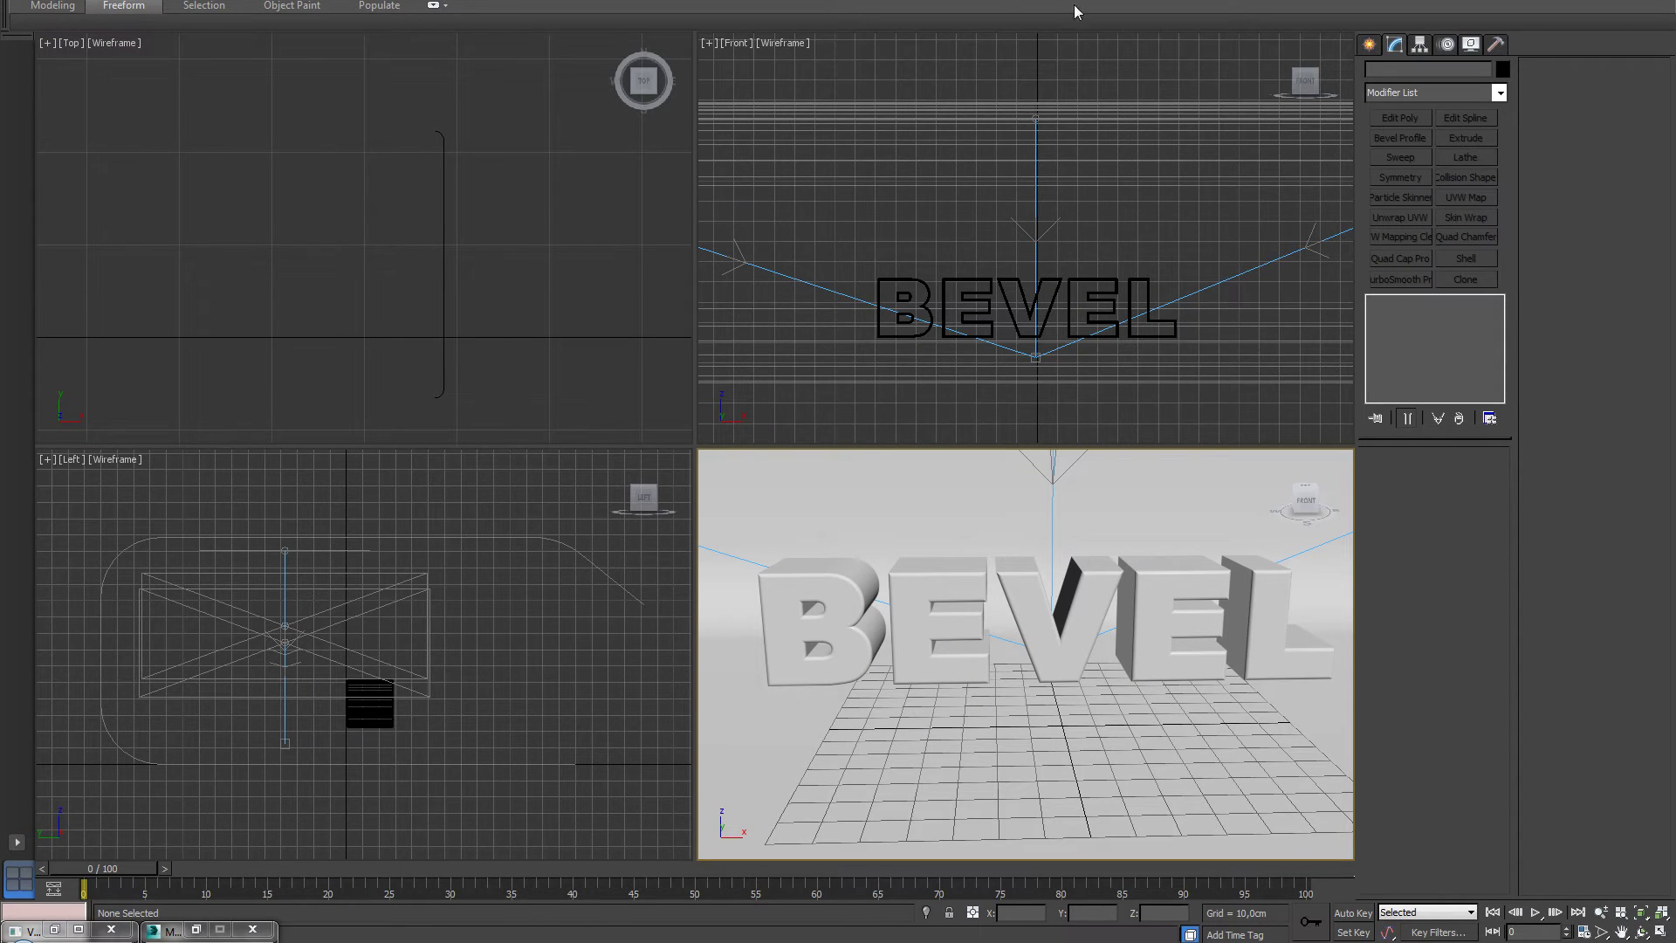
key(shift+q)
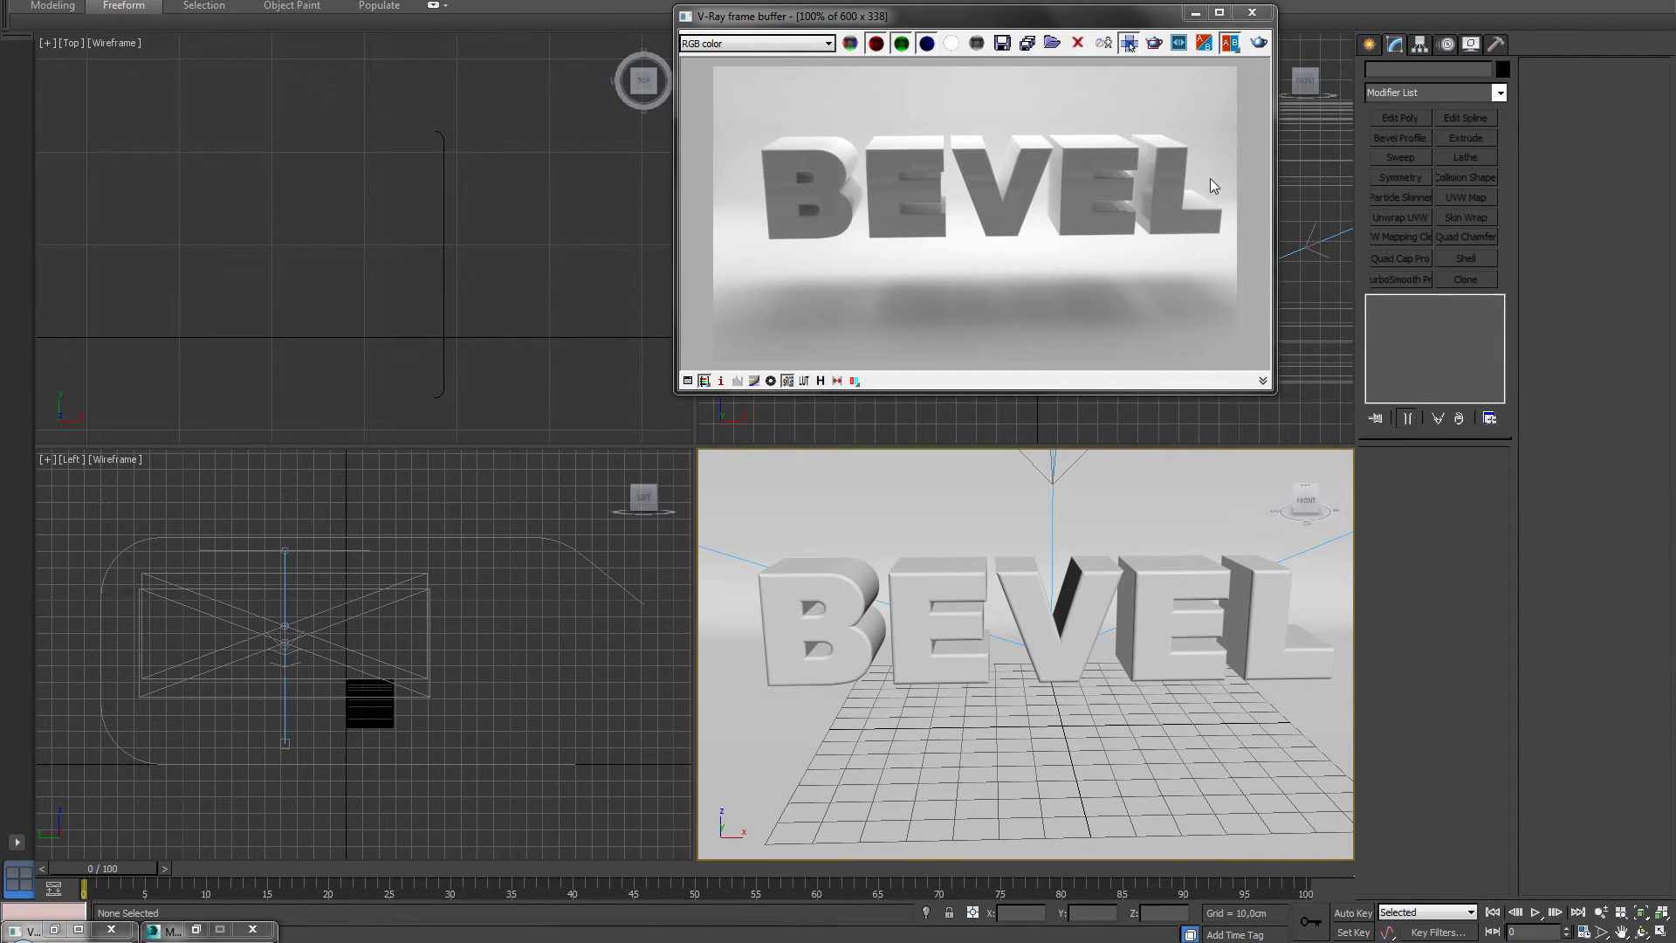
click(1258, 14)
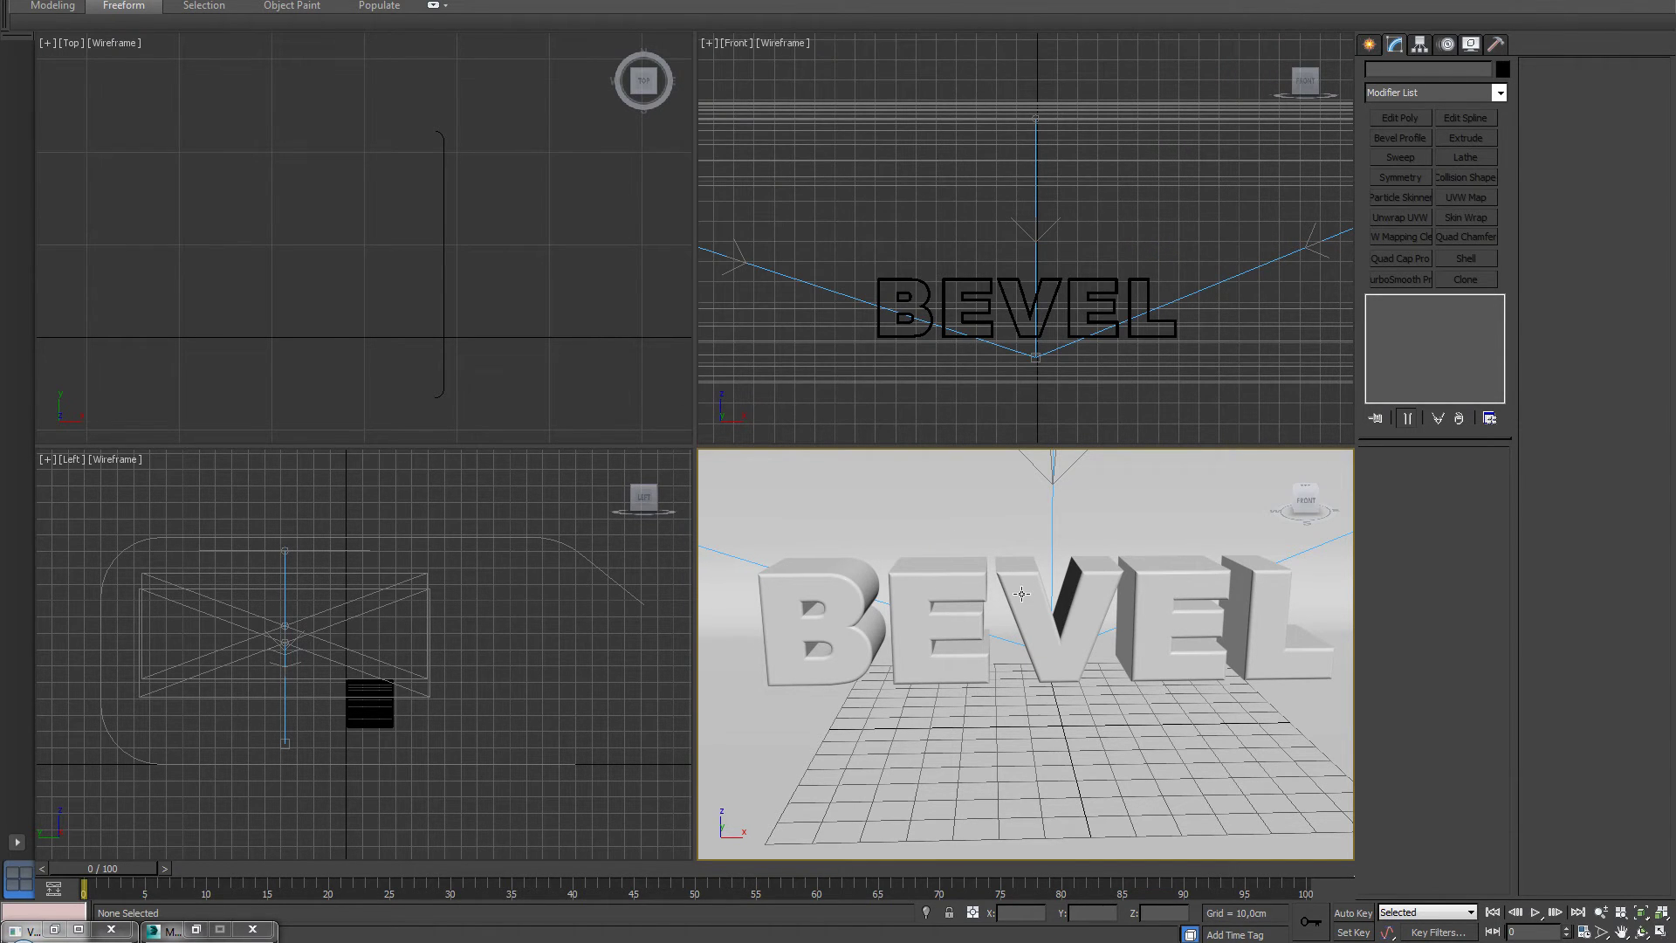
Add an Edit Spline modifier to the BEVEL text between the base Text and the Bevel Profile modifier.
click(827, 593)
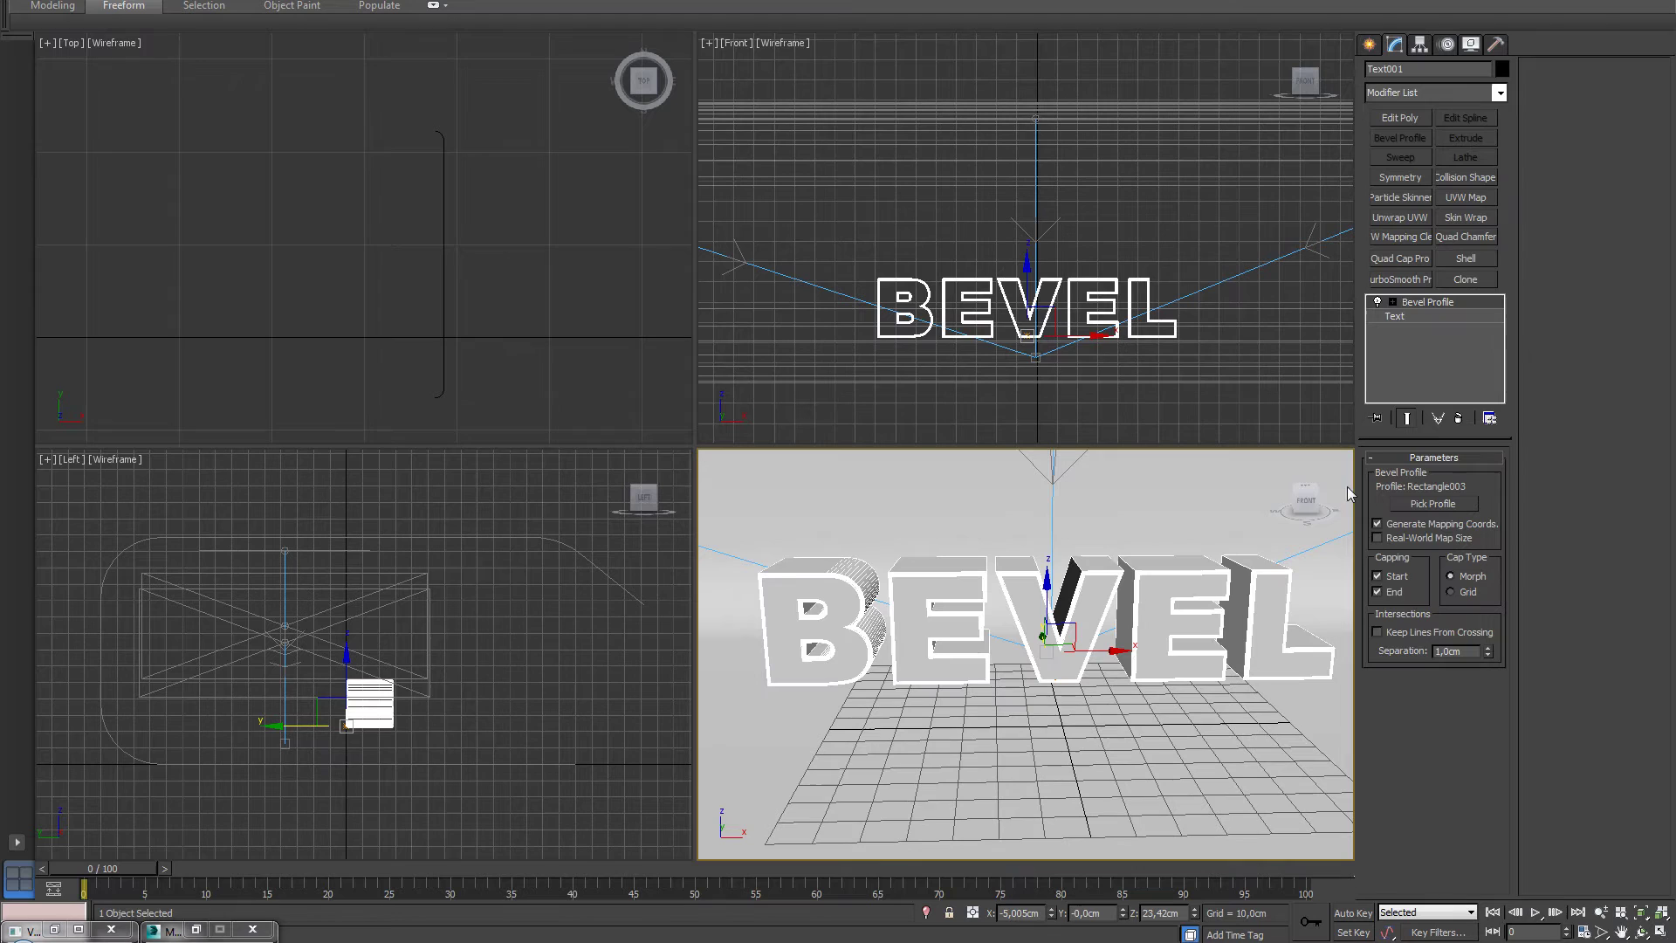
click(1432, 320)
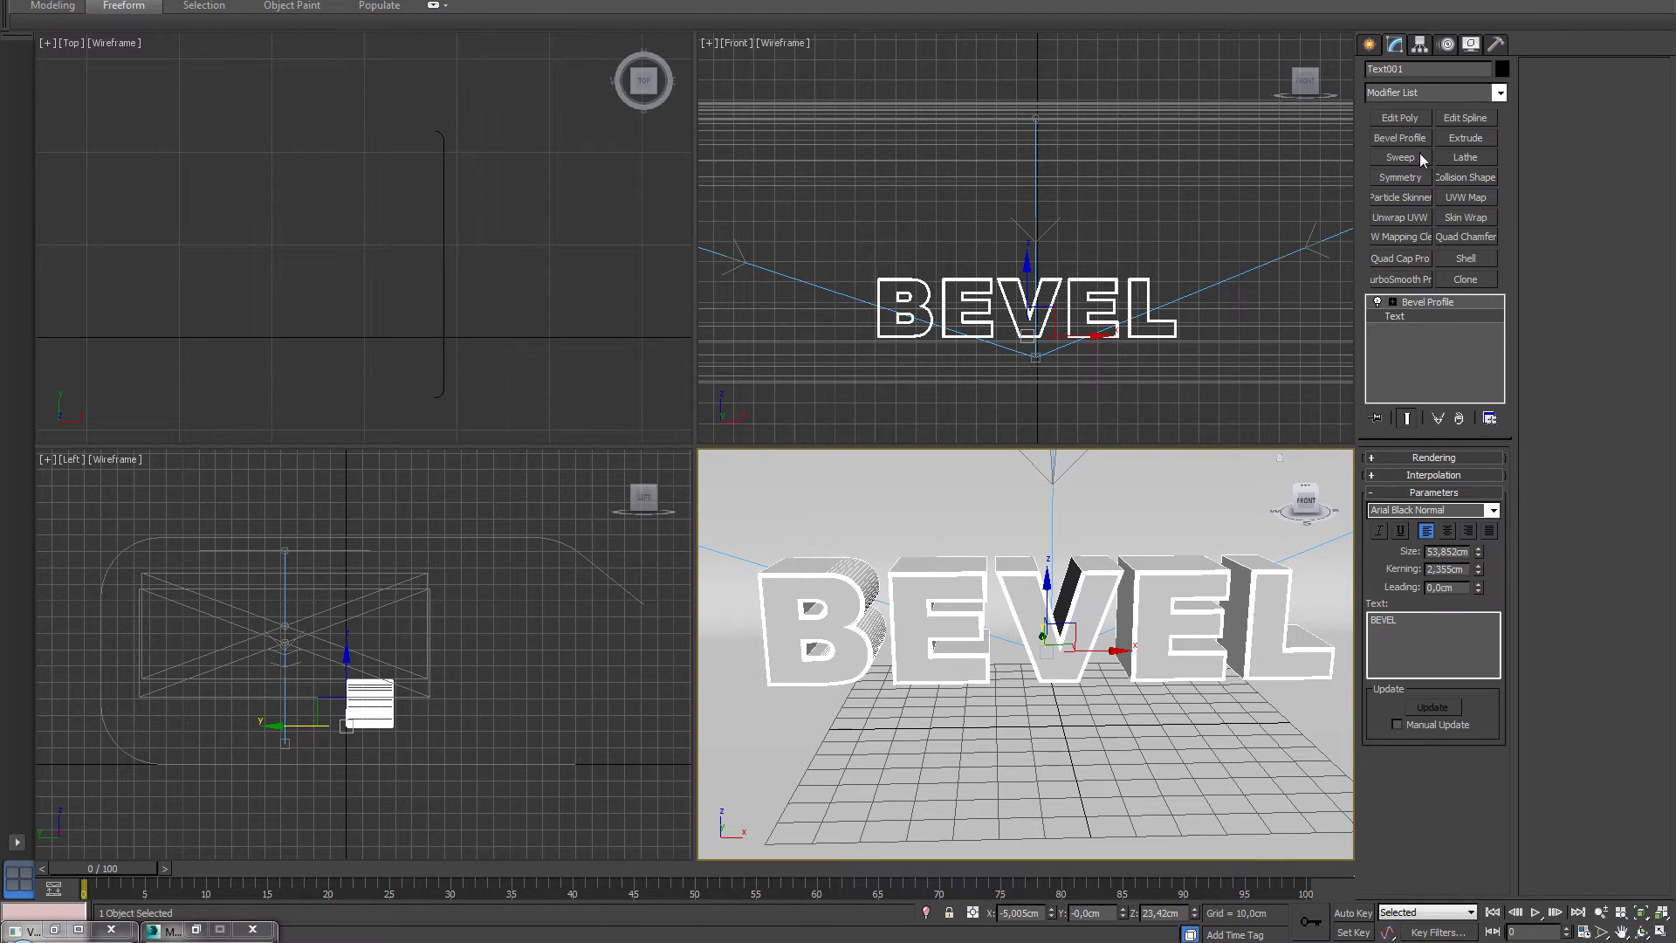
click(1469, 119)
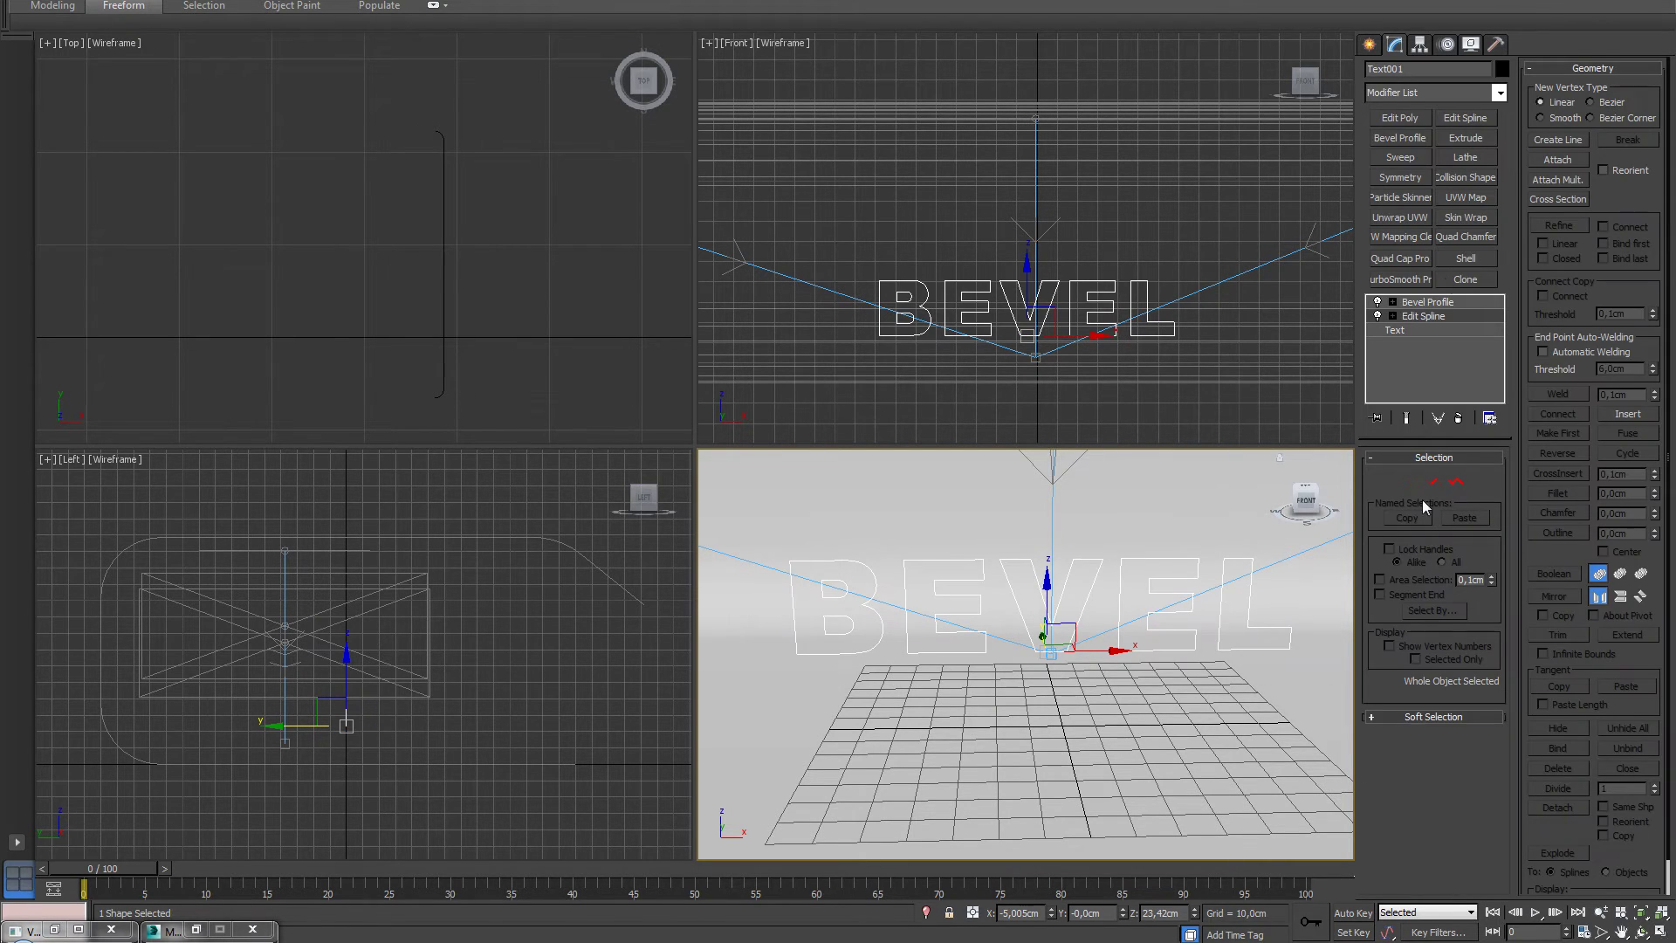
Fillet the upper-left corner vertex of the letter B and show the end result of the modifier stack.
click(1413, 481)
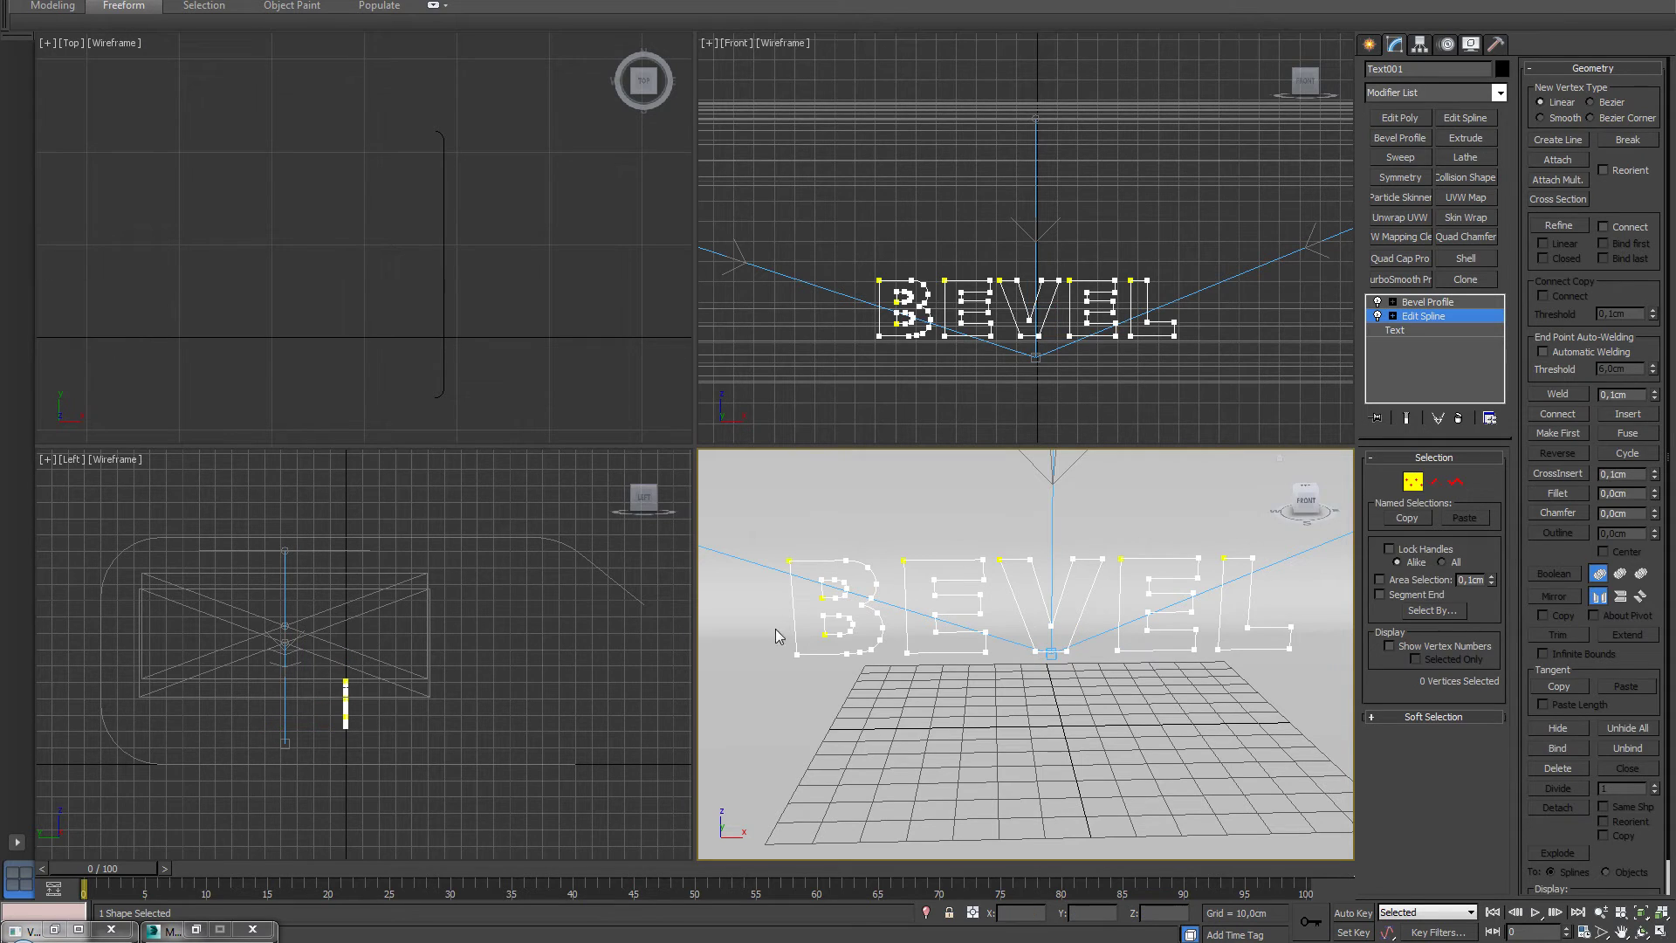
scroll(830, 591, up, 5)
scroll(997, 589, down, 2)
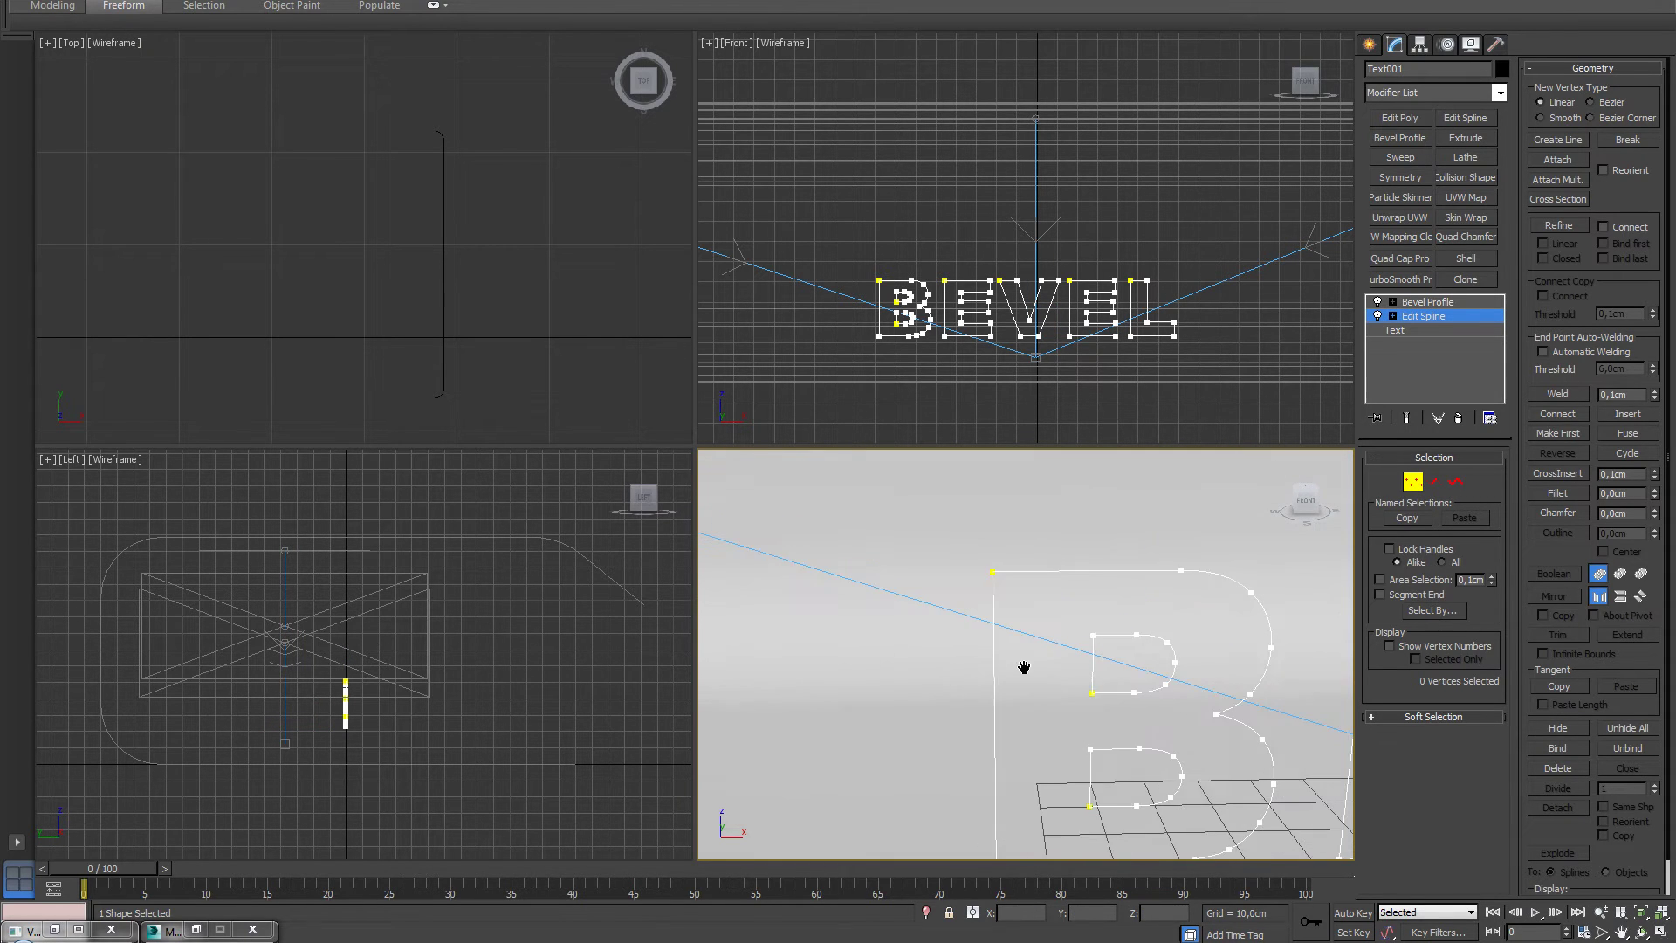
middle_drag(1024, 667, 1025, 659)
click(993, 565)
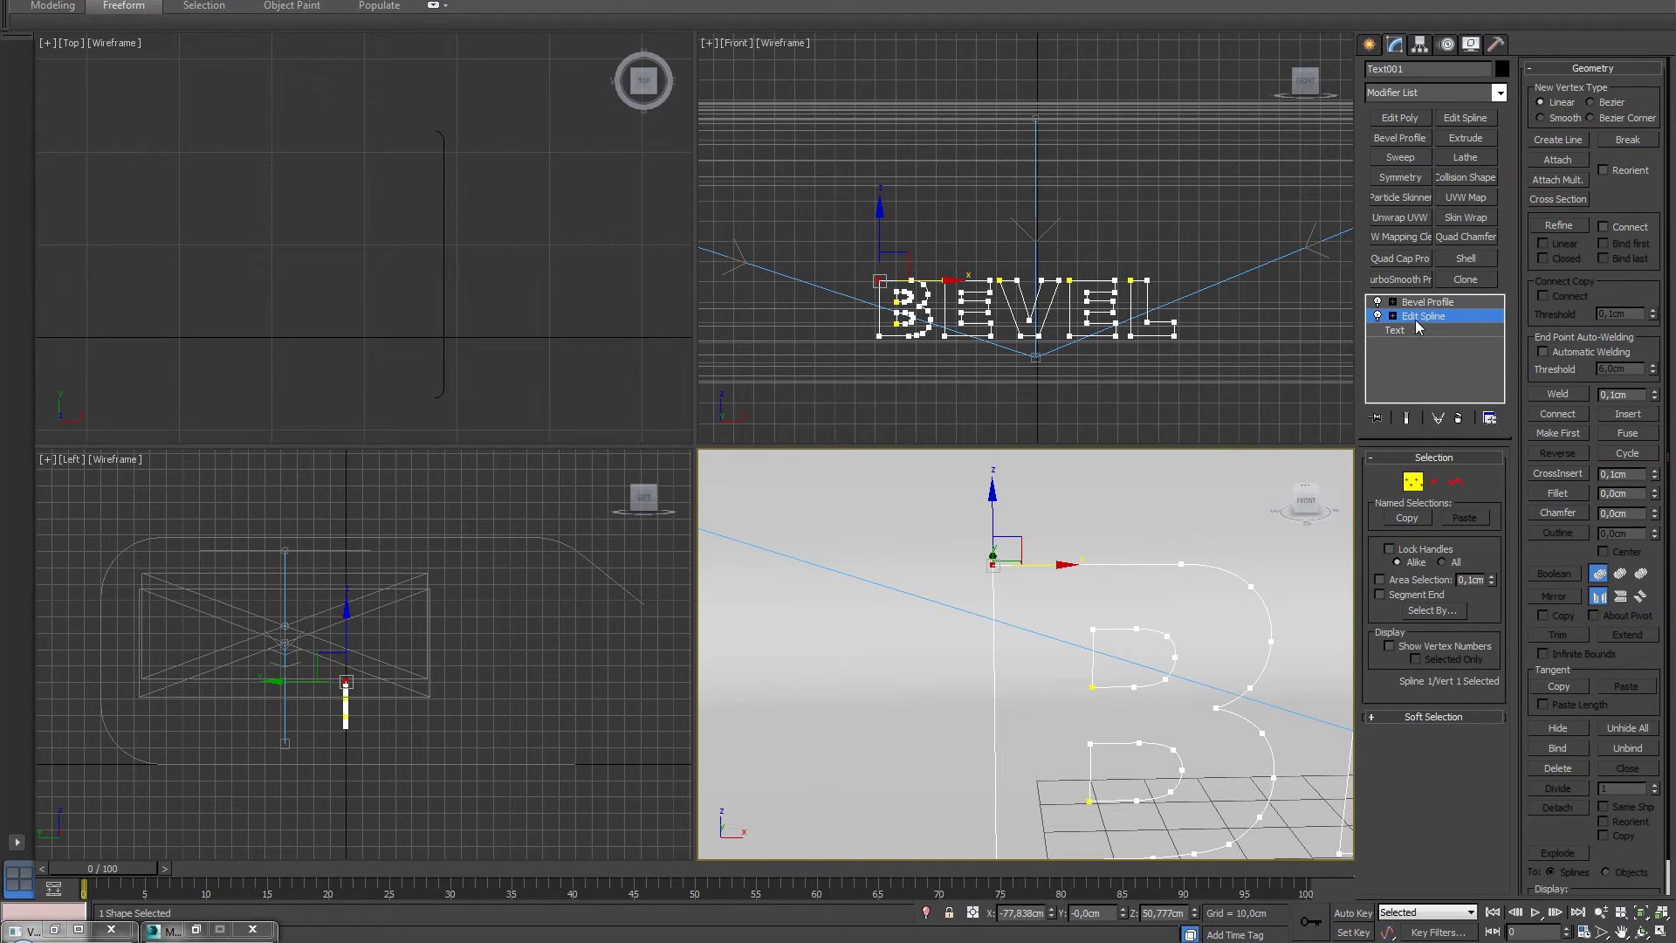
click(1559, 493)
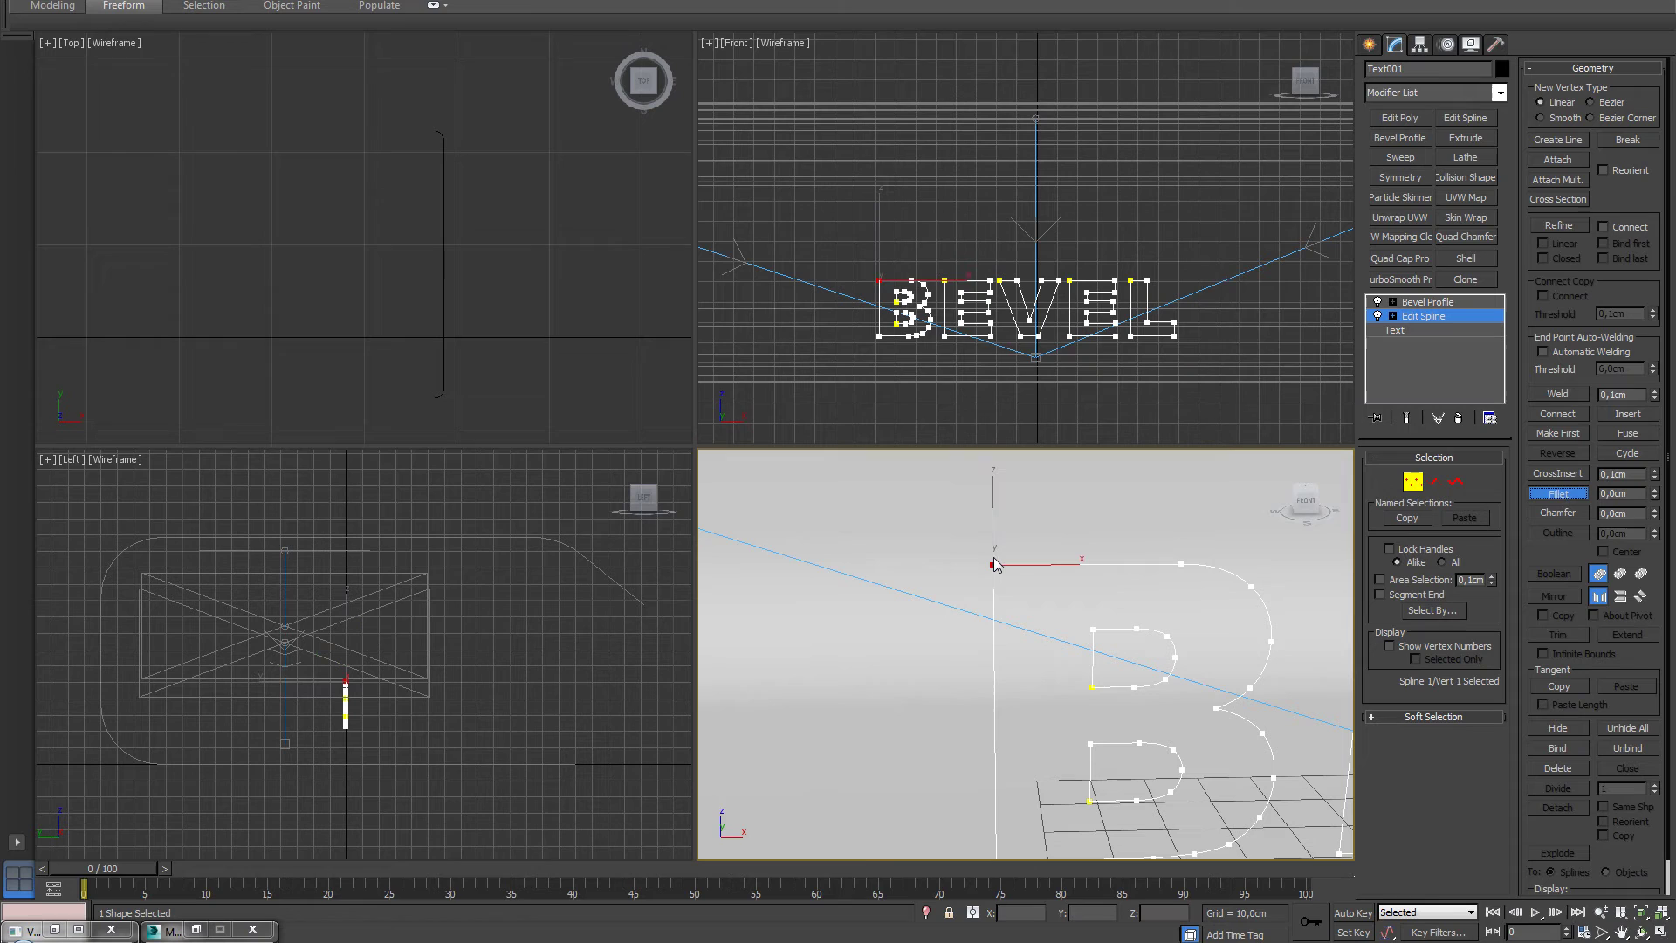
drag(995, 559, 993, 558)
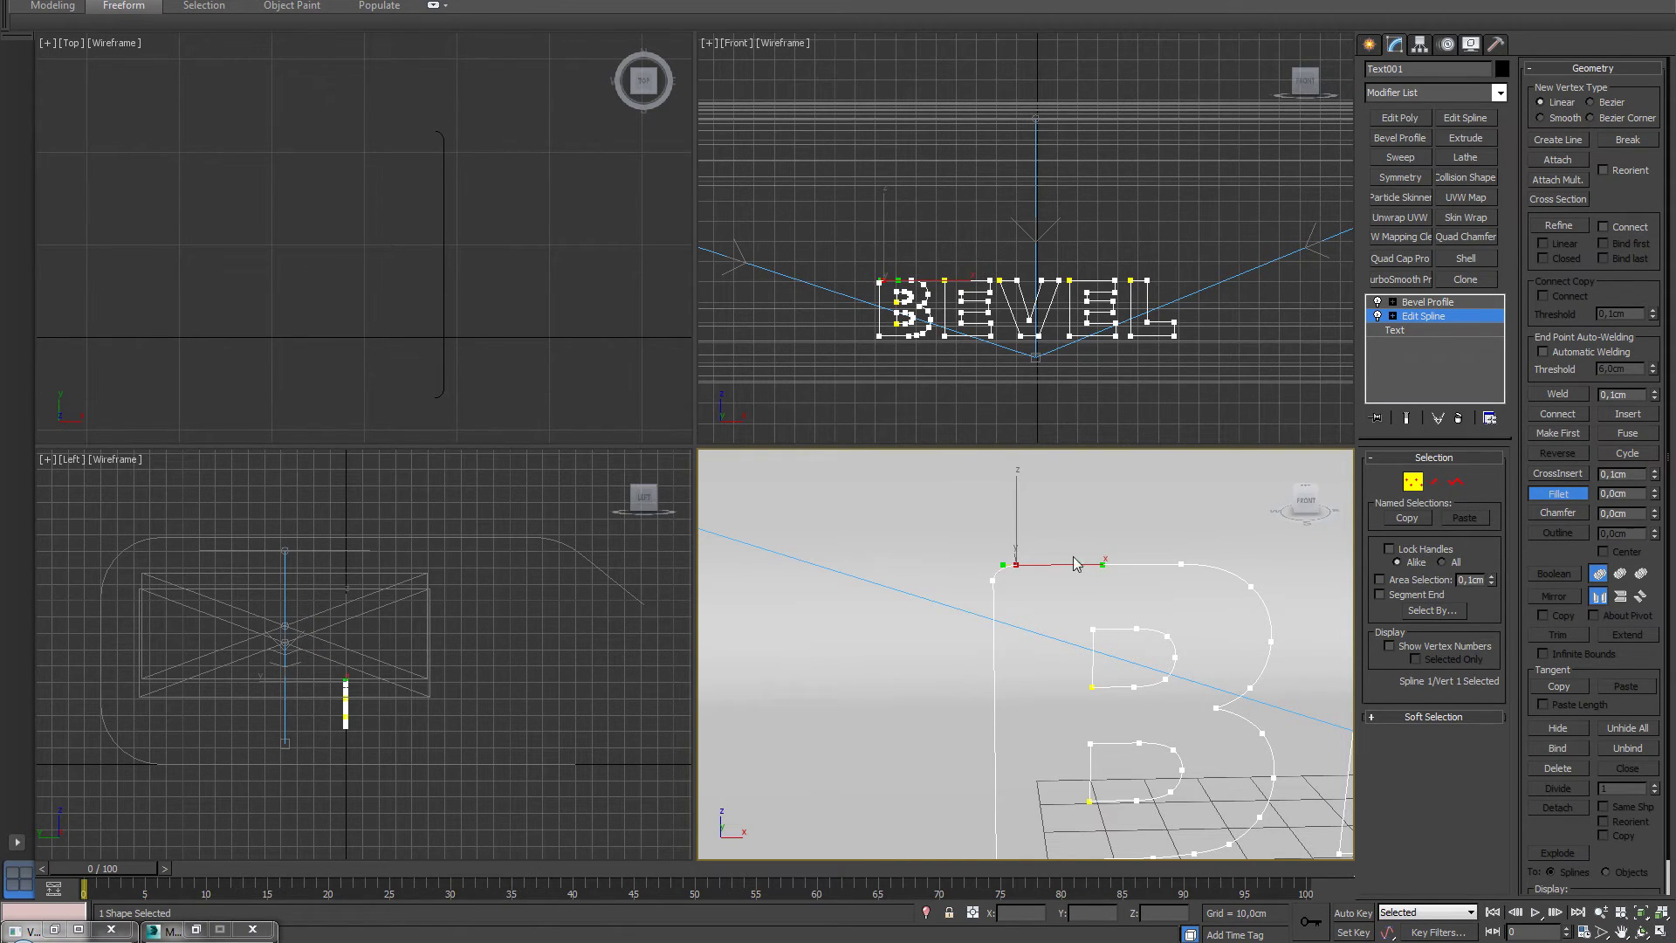
click(1411, 482)
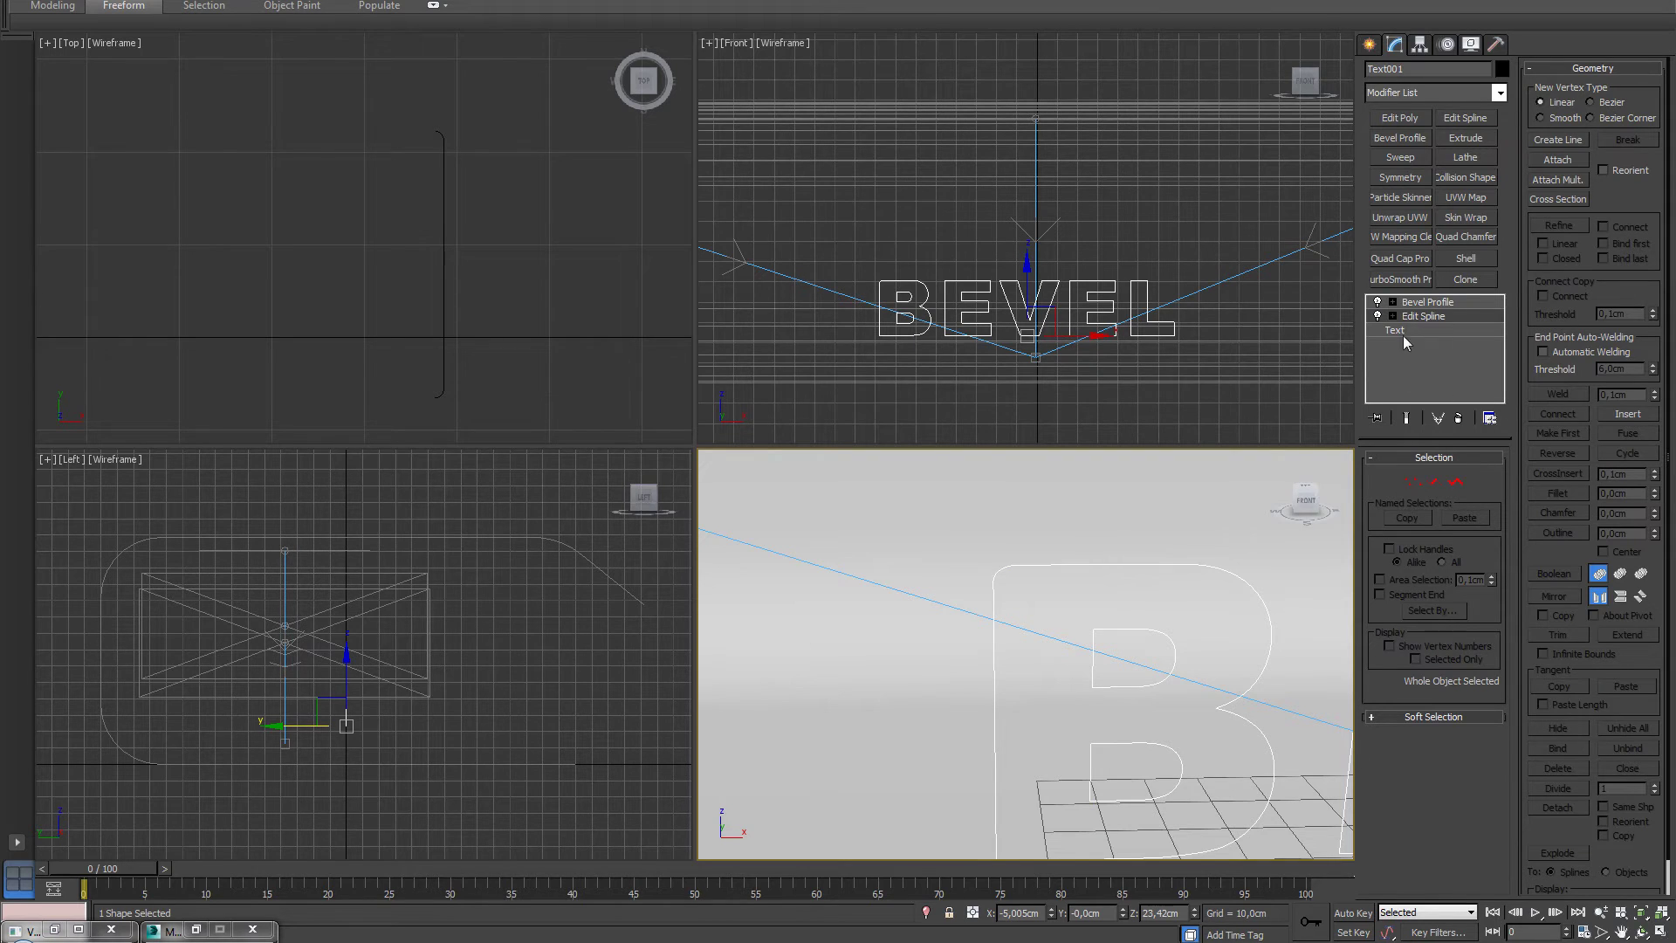
click(1408, 421)
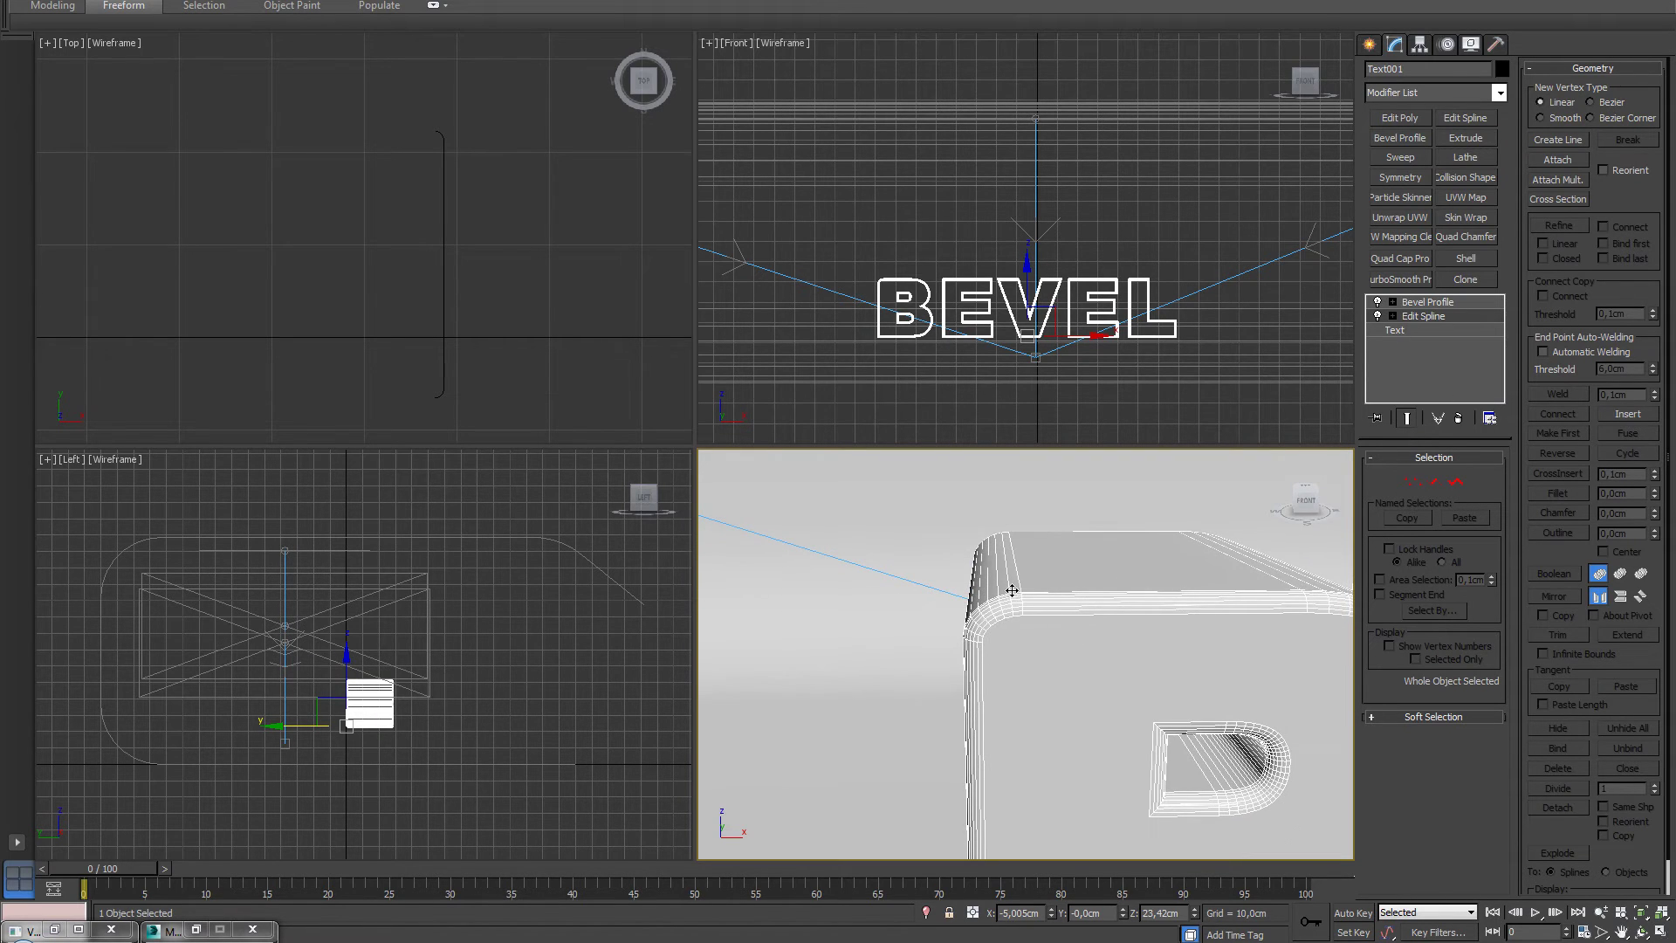
Examine the rounded corner and bevel of the letter B in the Perspective viewport with edged faces displayed.
alt+middle_drag(1012, 590, 1060, 518)
click(1023, 506)
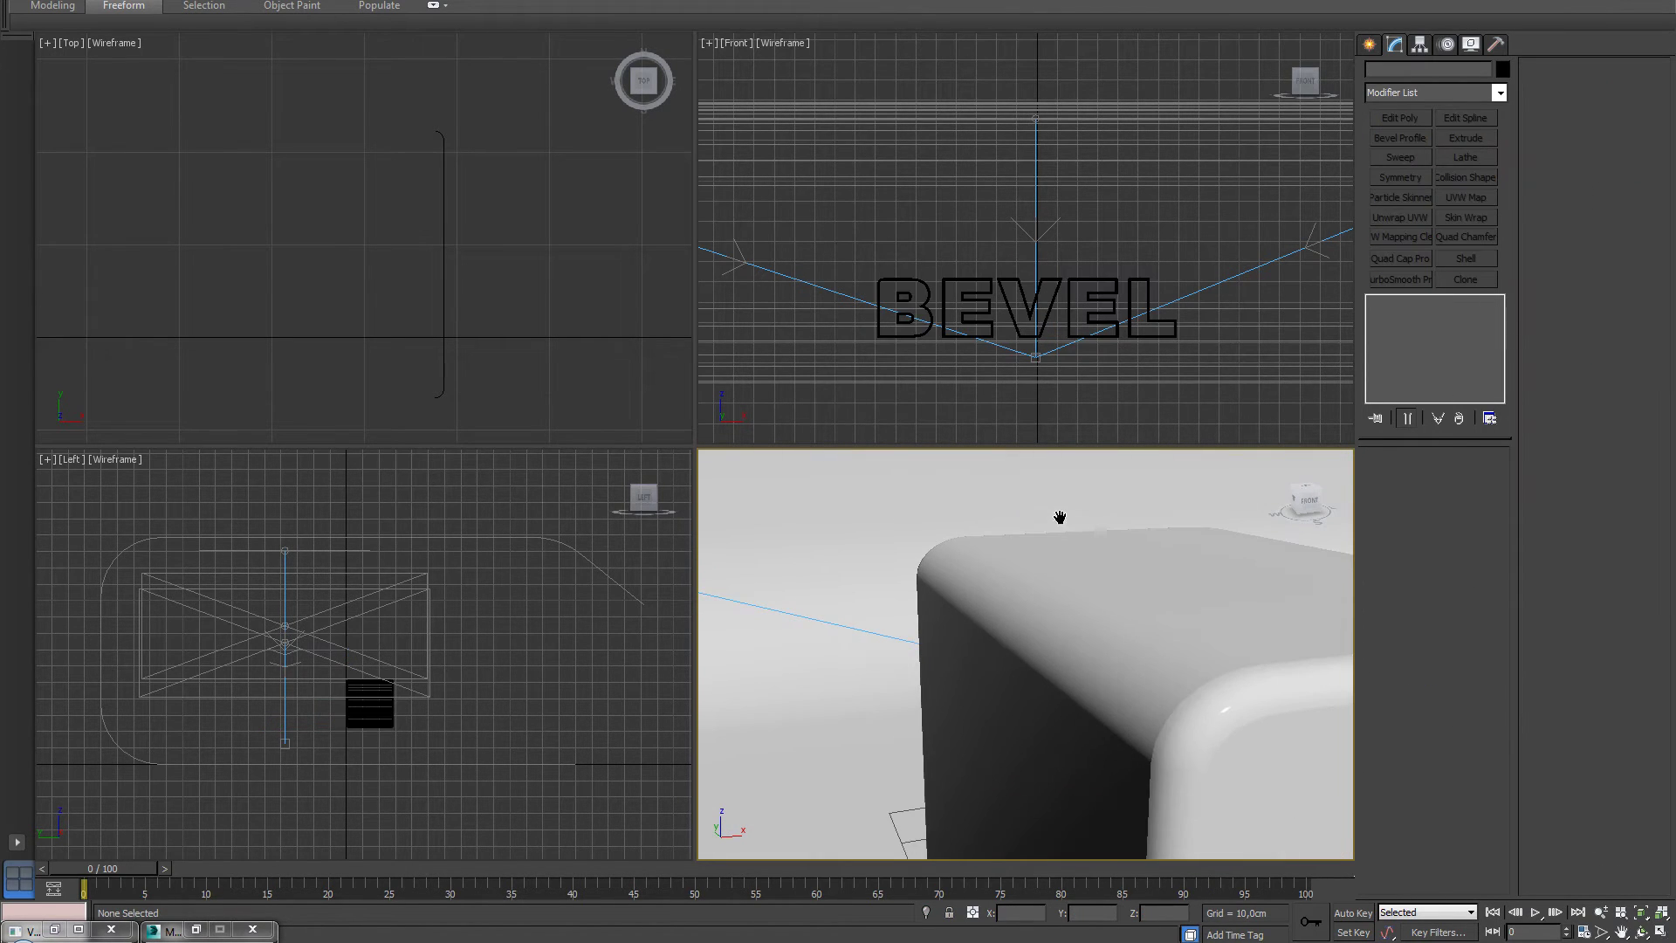
key(F4)
middle_drag(1184, 635, 1142, 617)
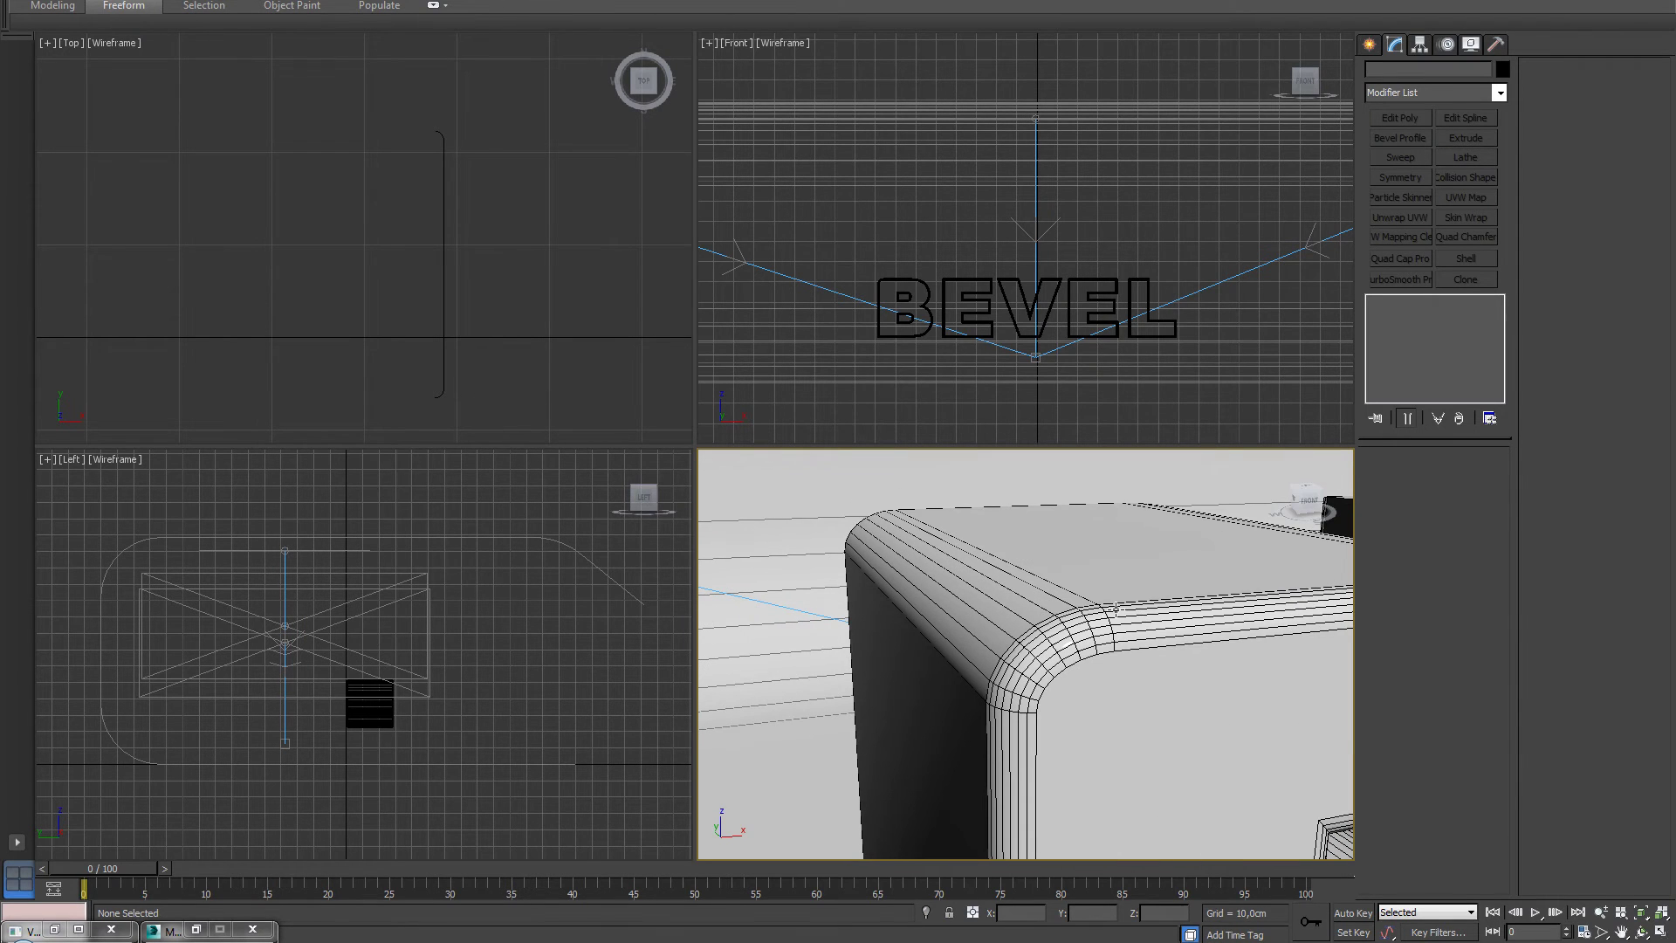
scroll(1122, 598, down, 5)
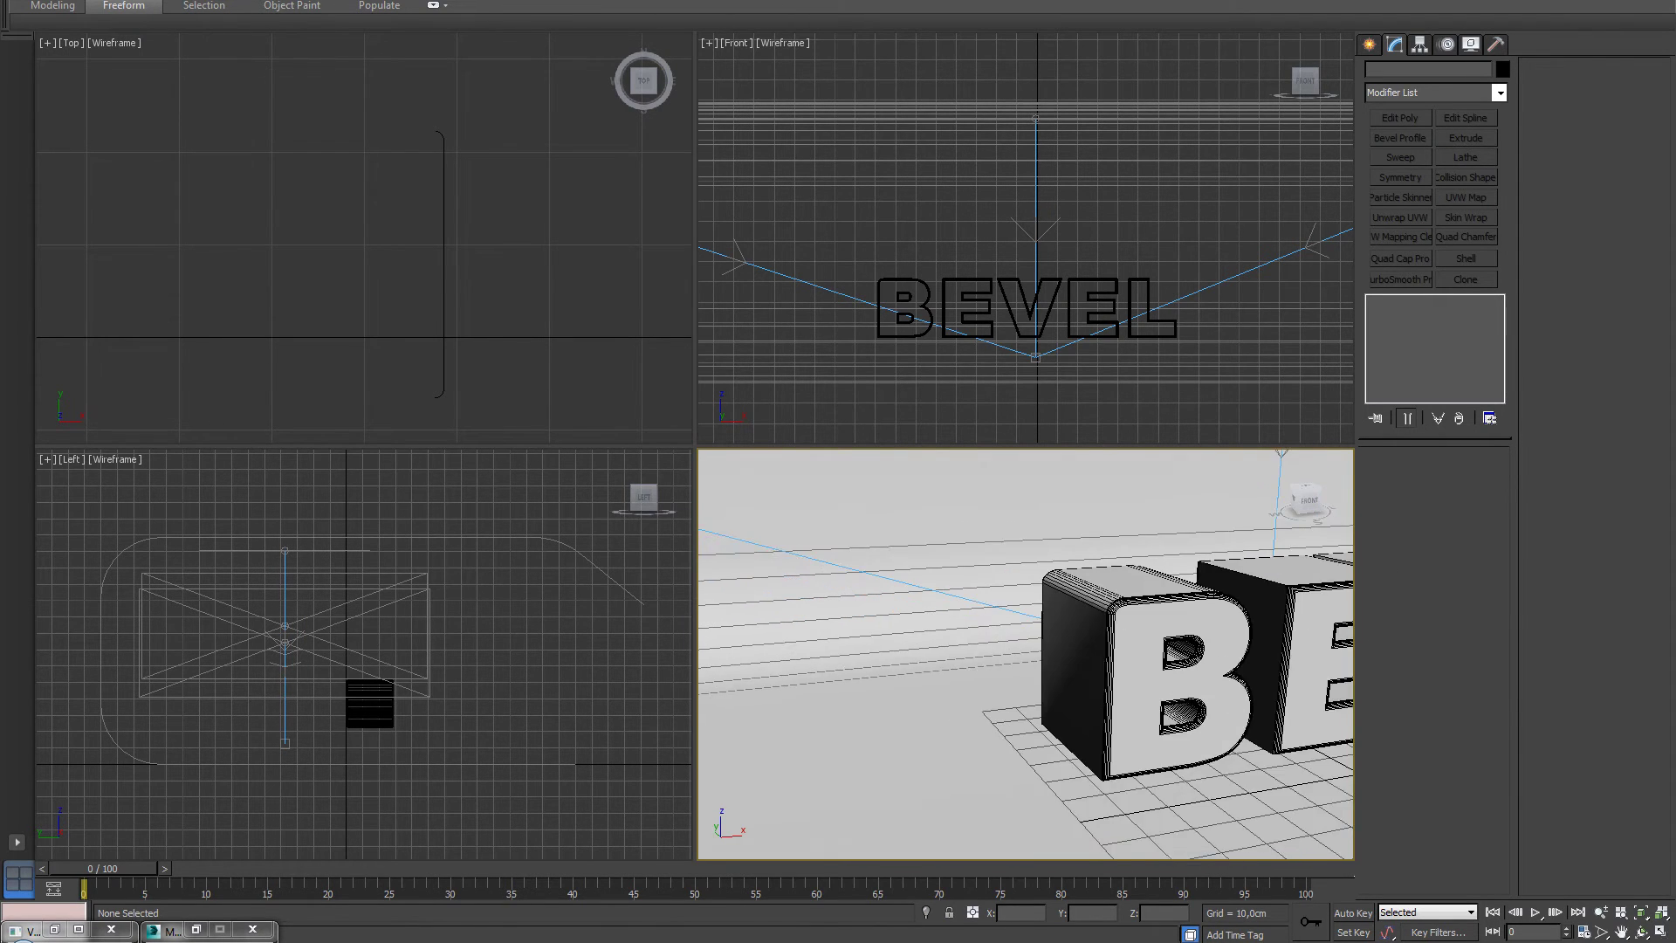
scroll(1223, 645, up, 1)
alt+middle_drag(1223, 645, 1009, 611)
scroll(1152, 635, down, 1)
scroll(1084, 644, down, 2)
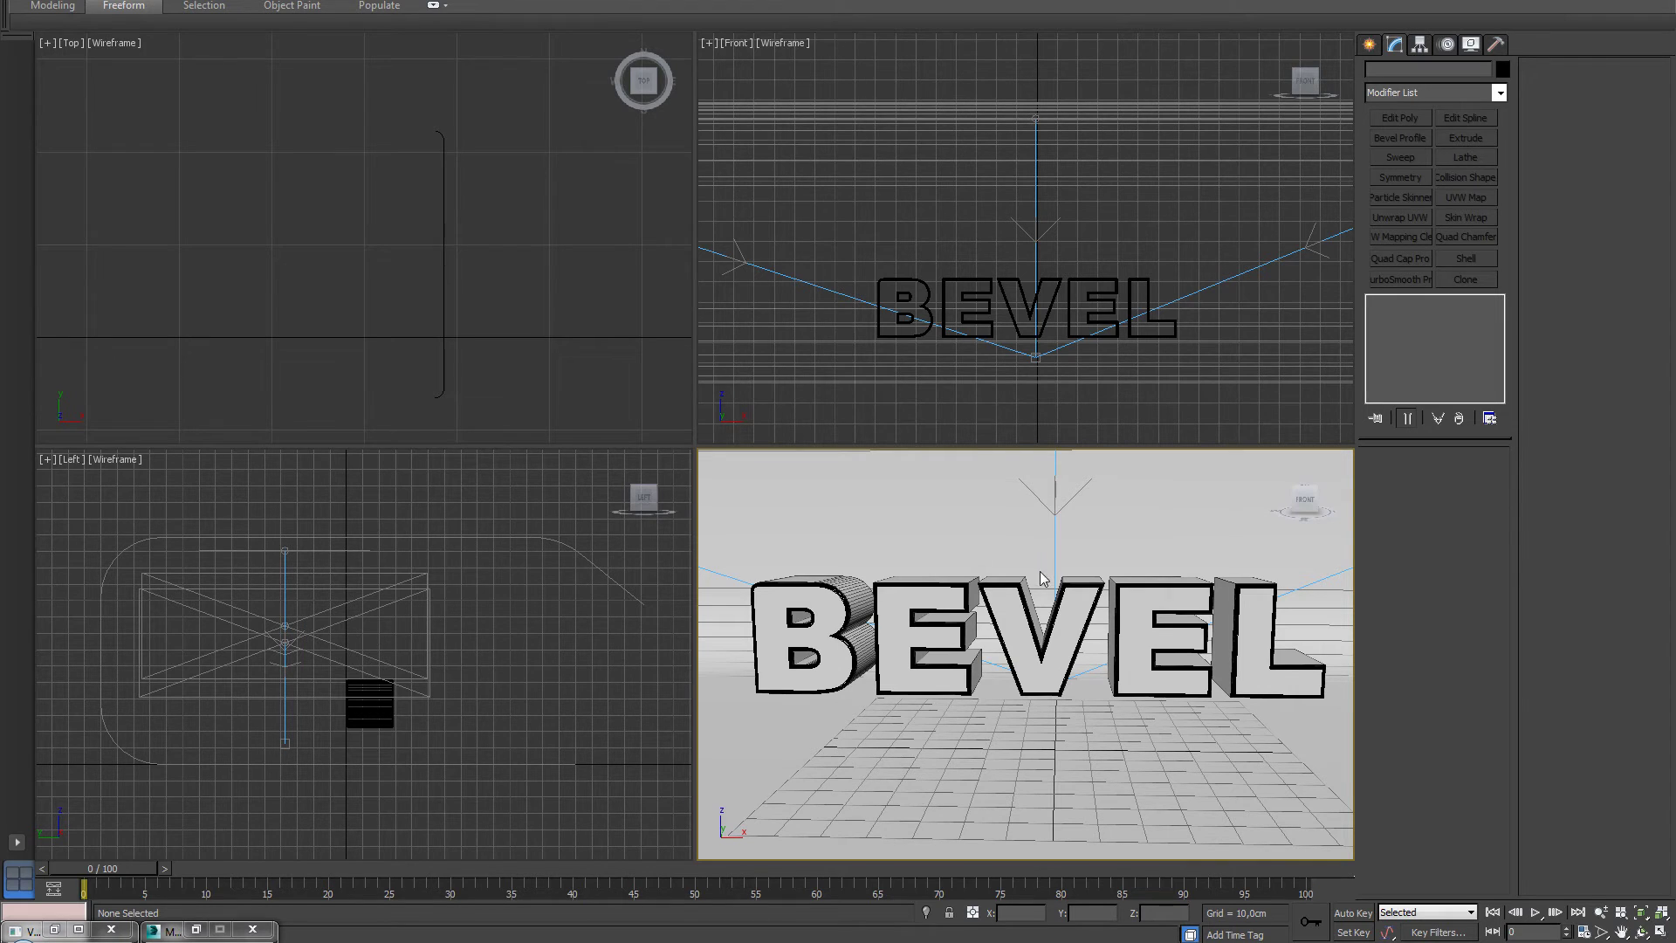
Hide Layer001, which holds the backdrop and lights.
middle_drag(1065, 295, 1098, 326)
scroll(1061, 579, down, 4)
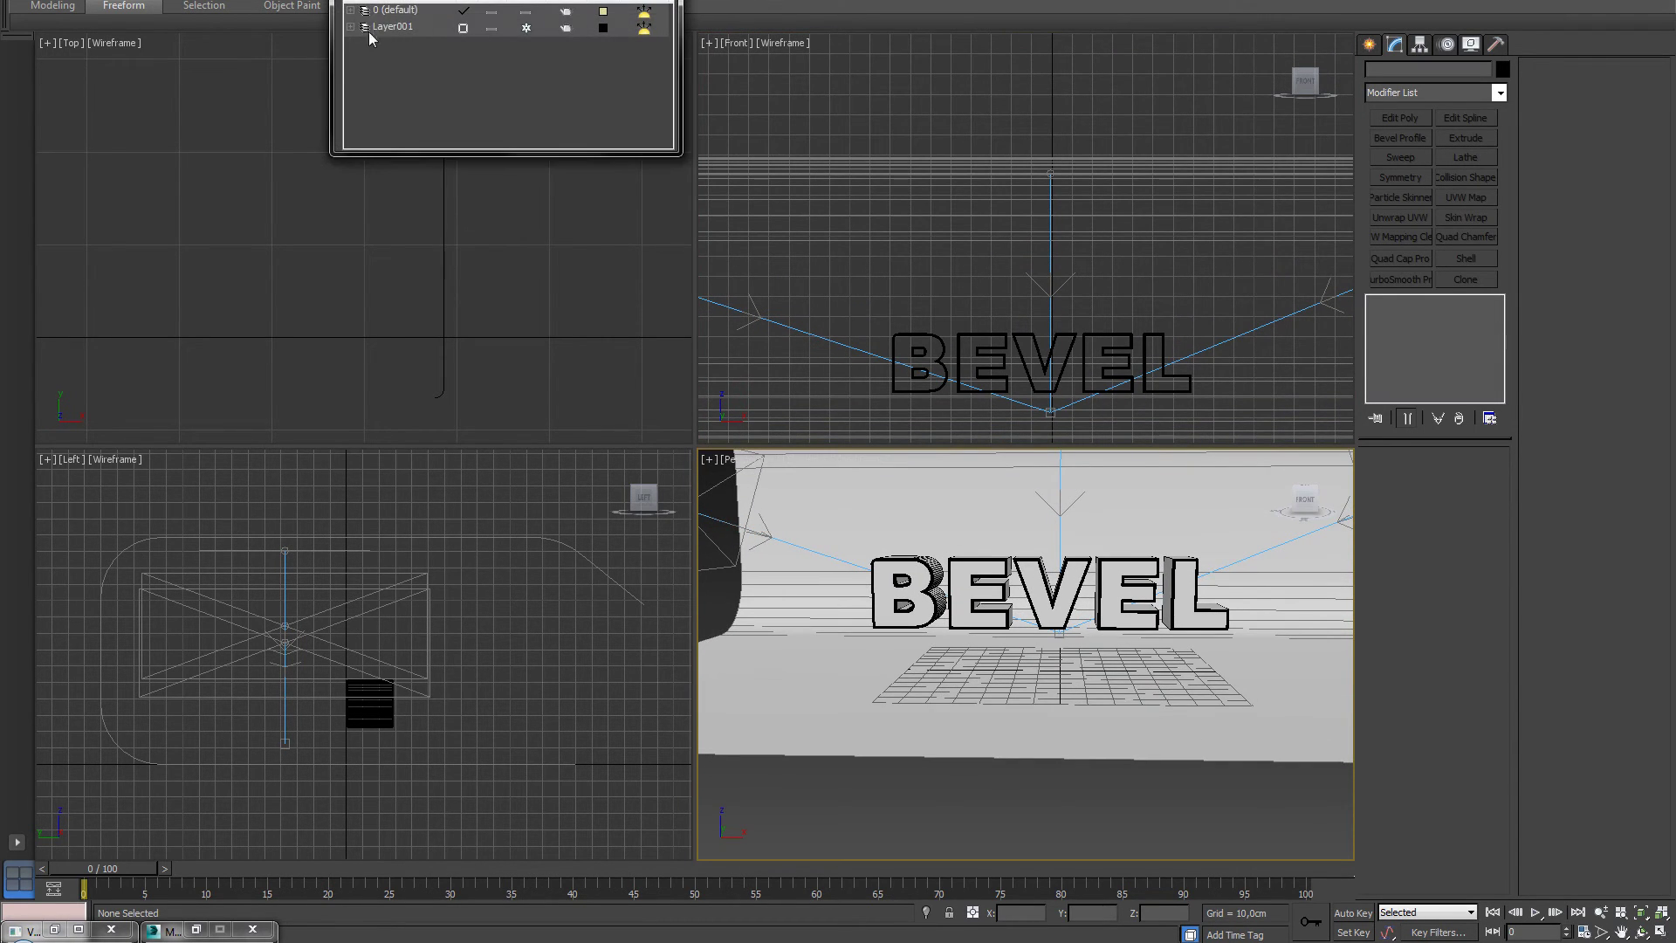
click(492, 28)
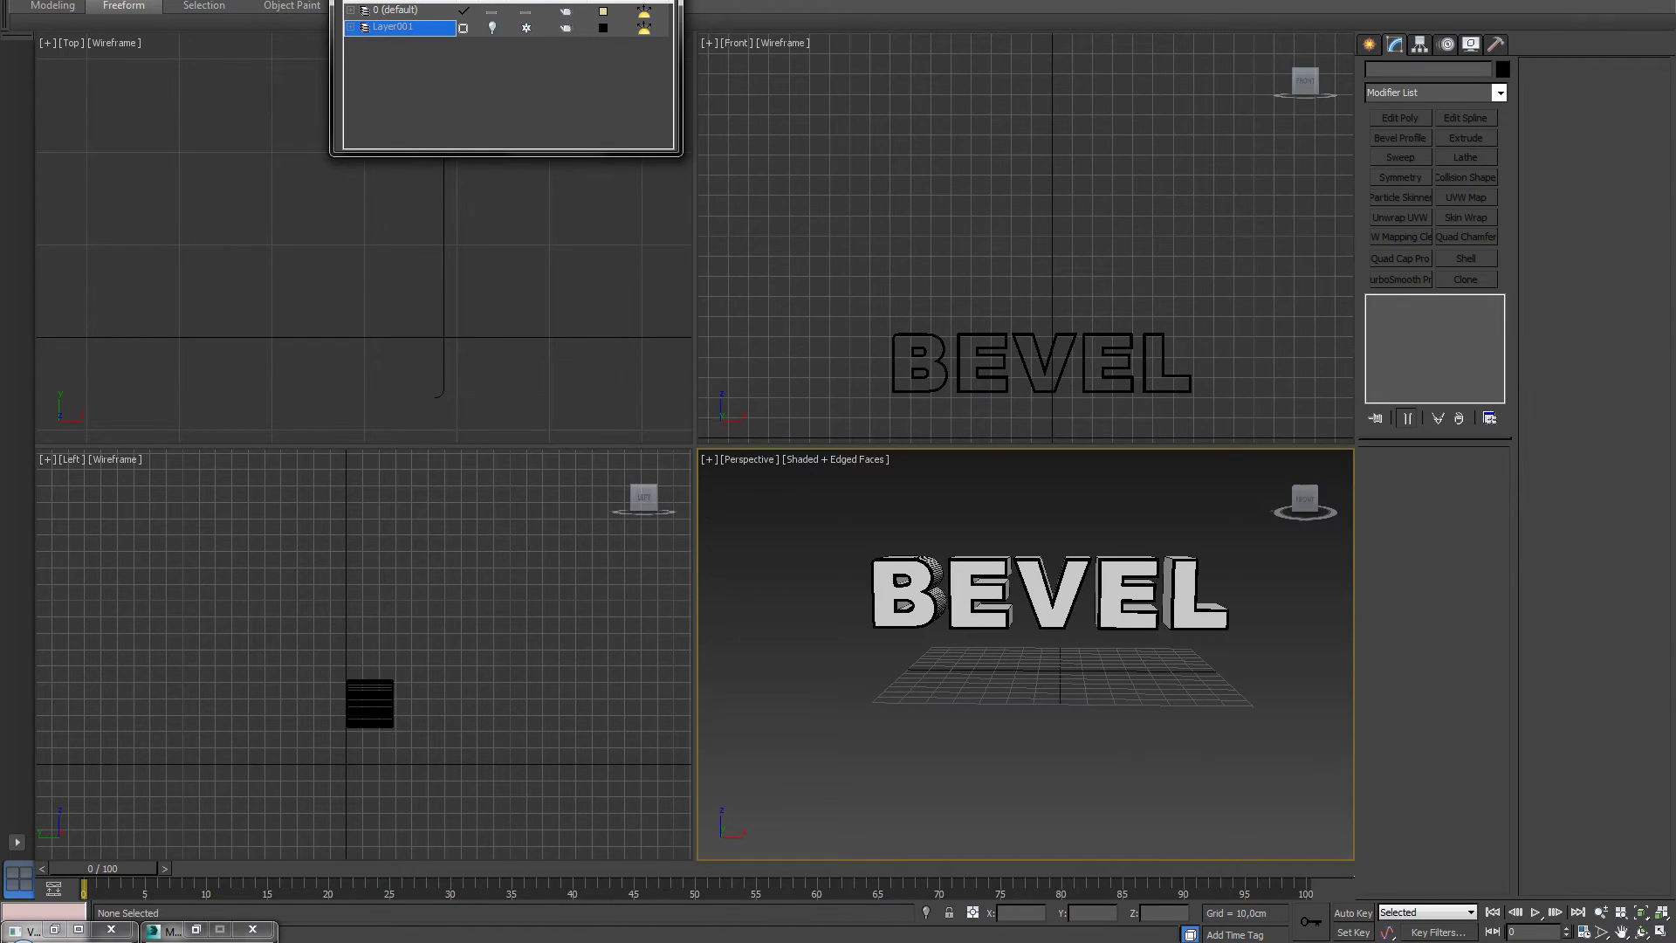
Draw a rectangle about 98 cm long and 134.8 cm wide above the text in the Front viewport, with a 3.67 cm corner radius.
middle_drag(1013, 185, 995, 230)
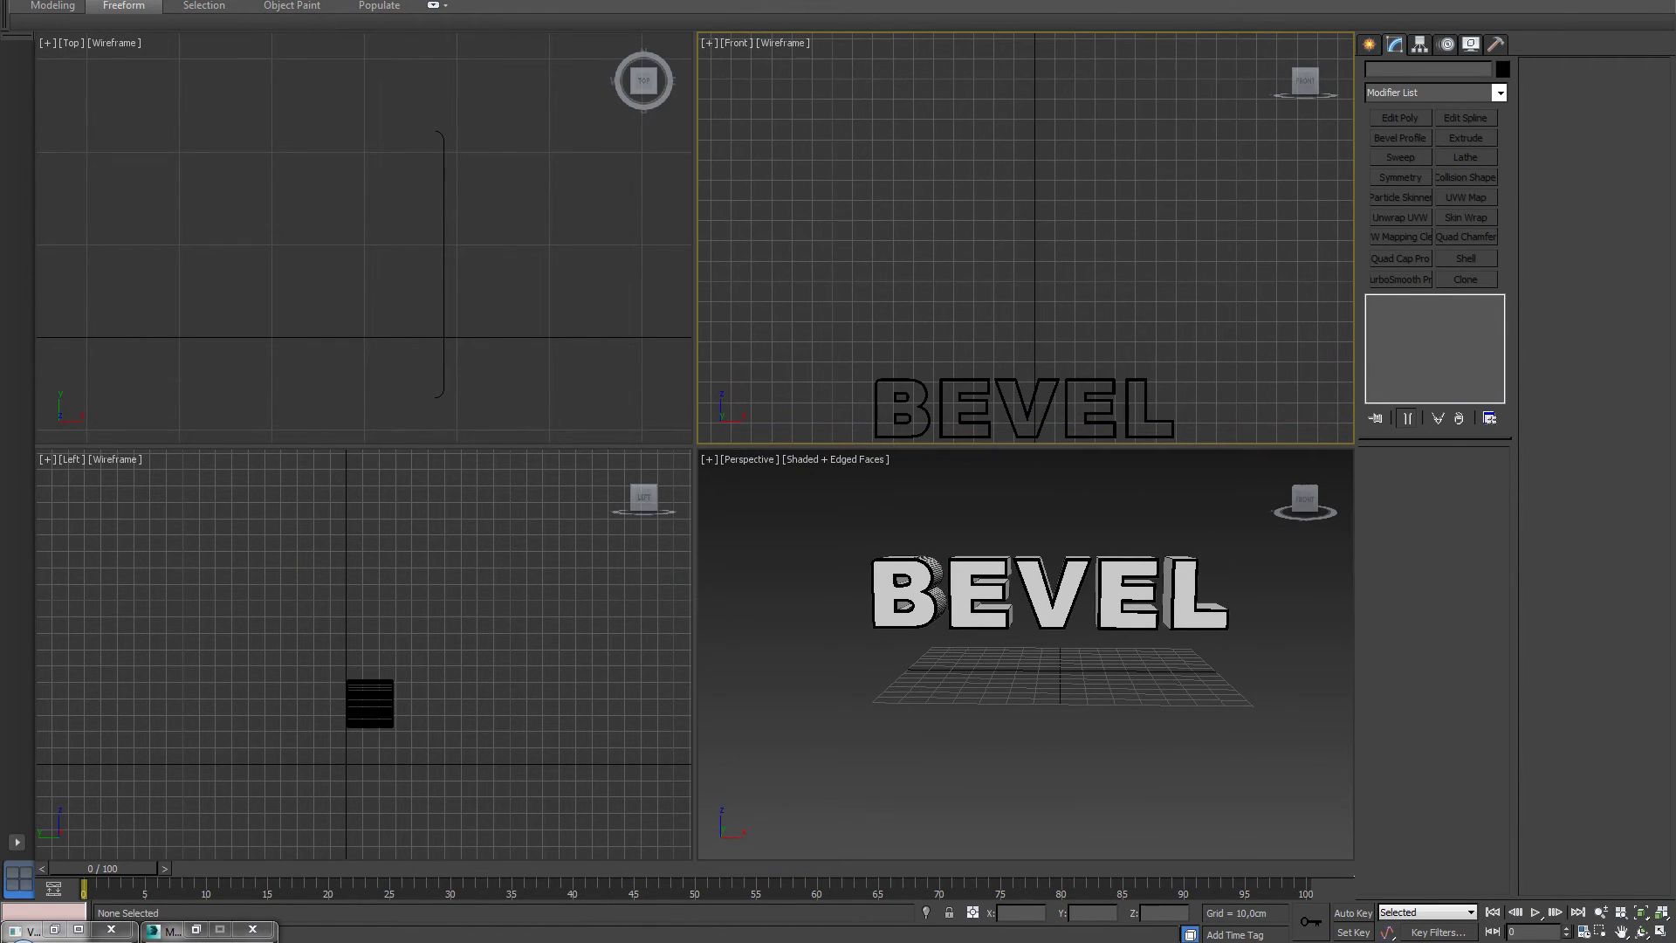
click(1370, 45)
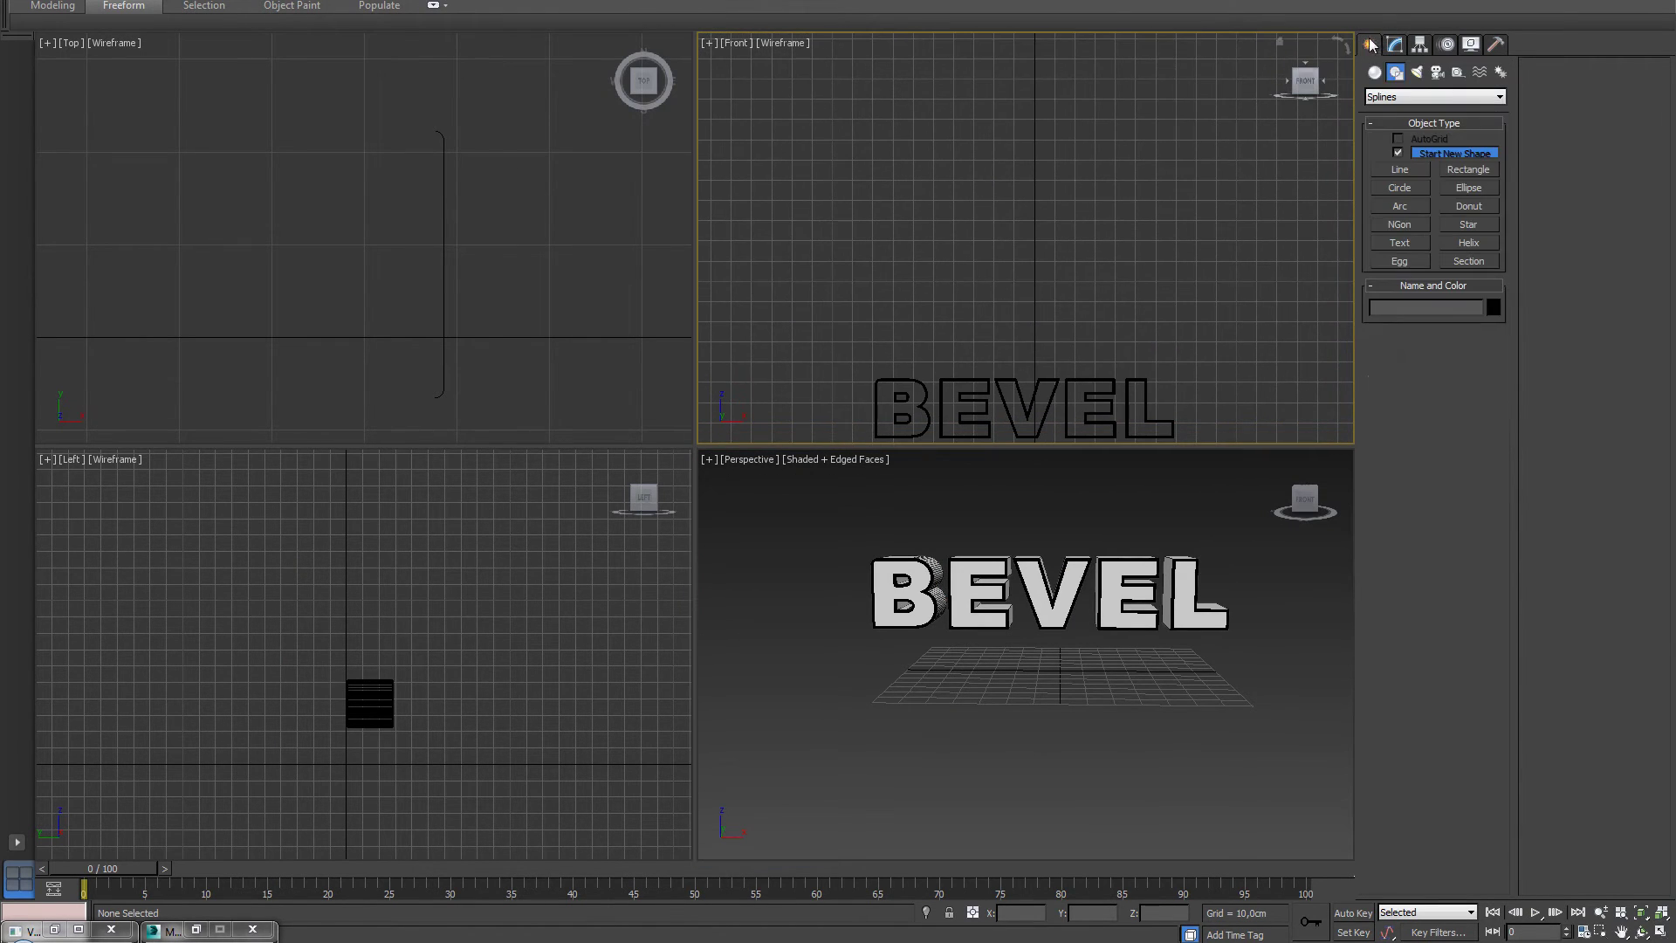
click(1468, 171)
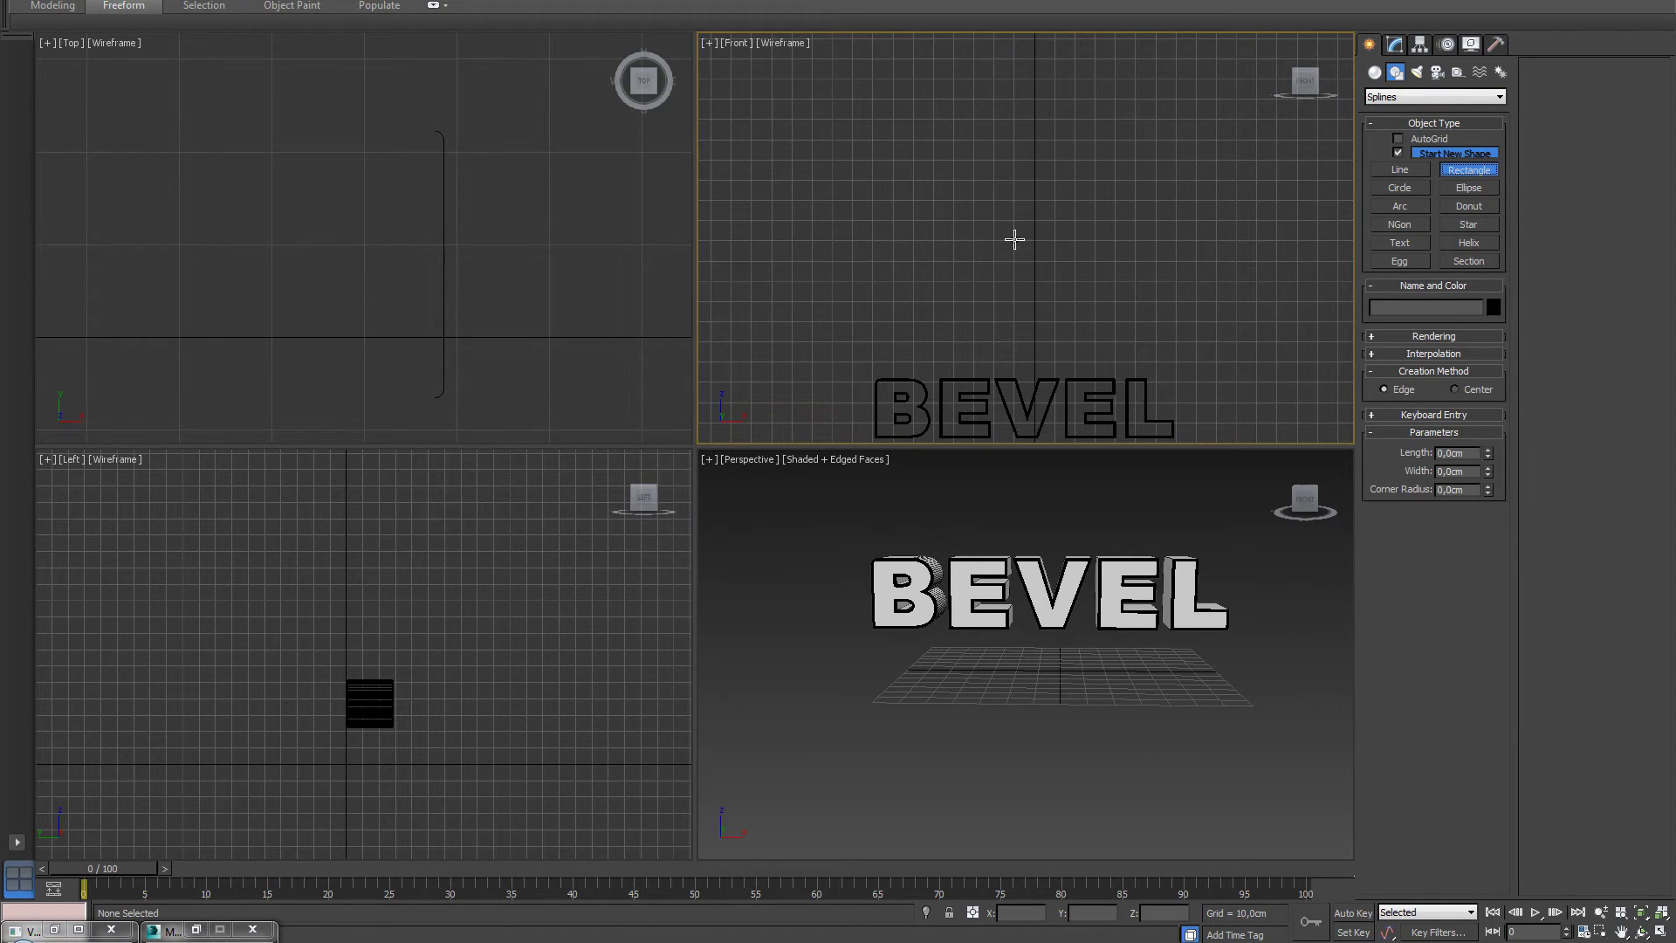
drag(874, 129, 1148, 328)
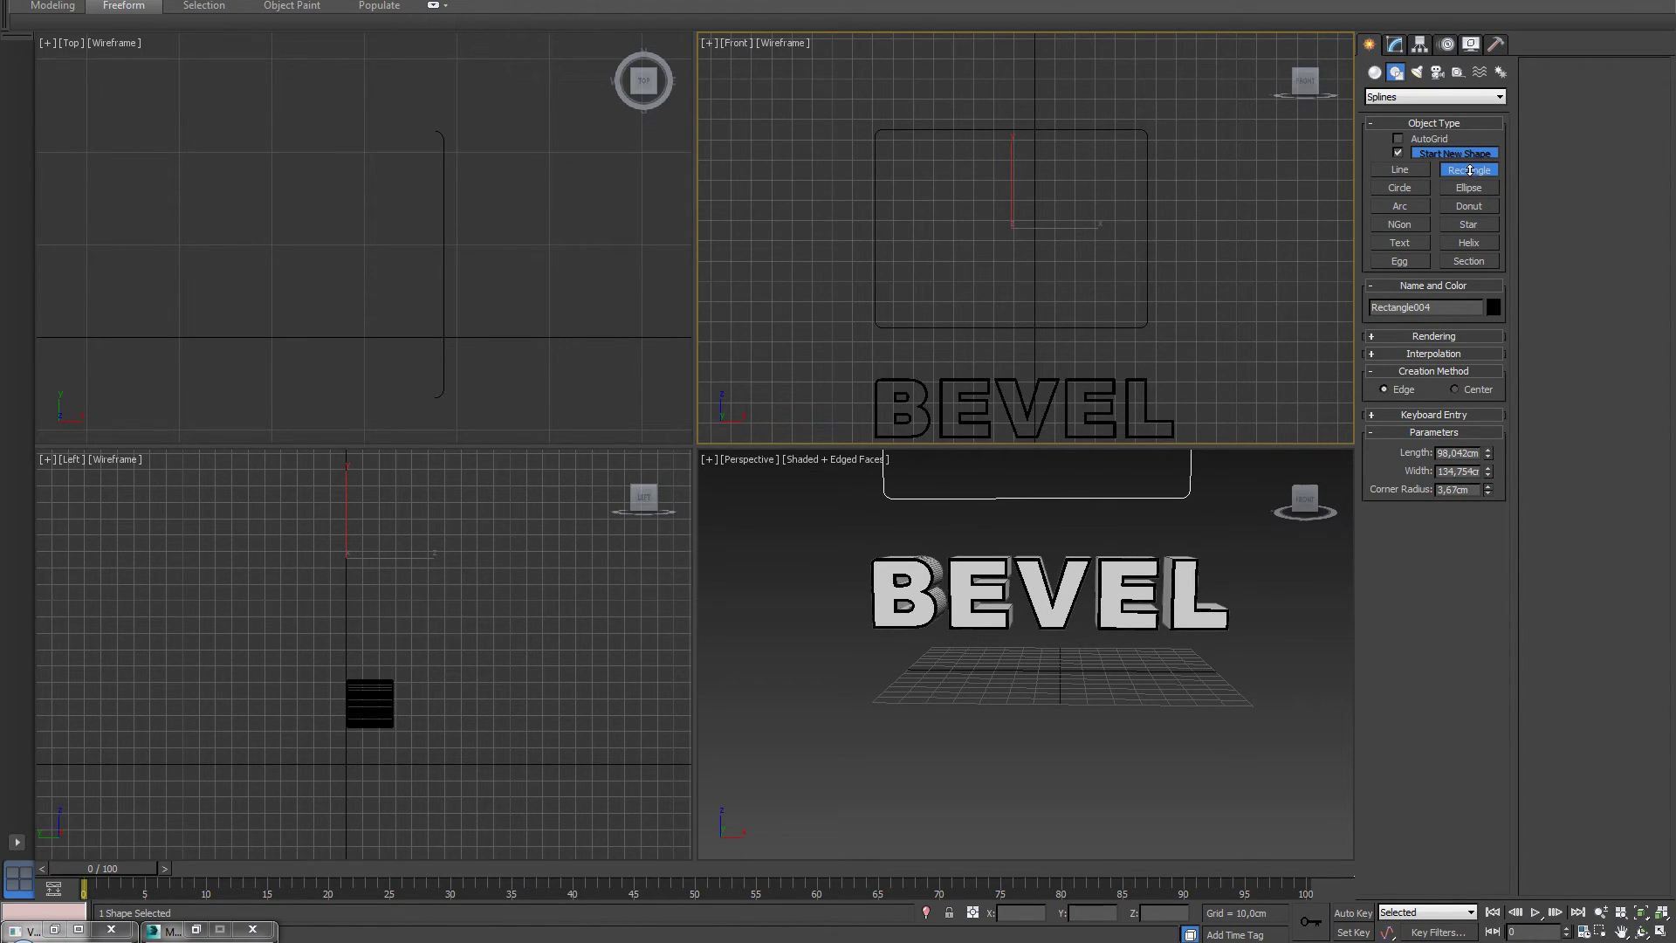
drag(1470, 170, 1466, 164)
middle_drag(1220, 570, 1246, 618)
right_click(1250, 572)
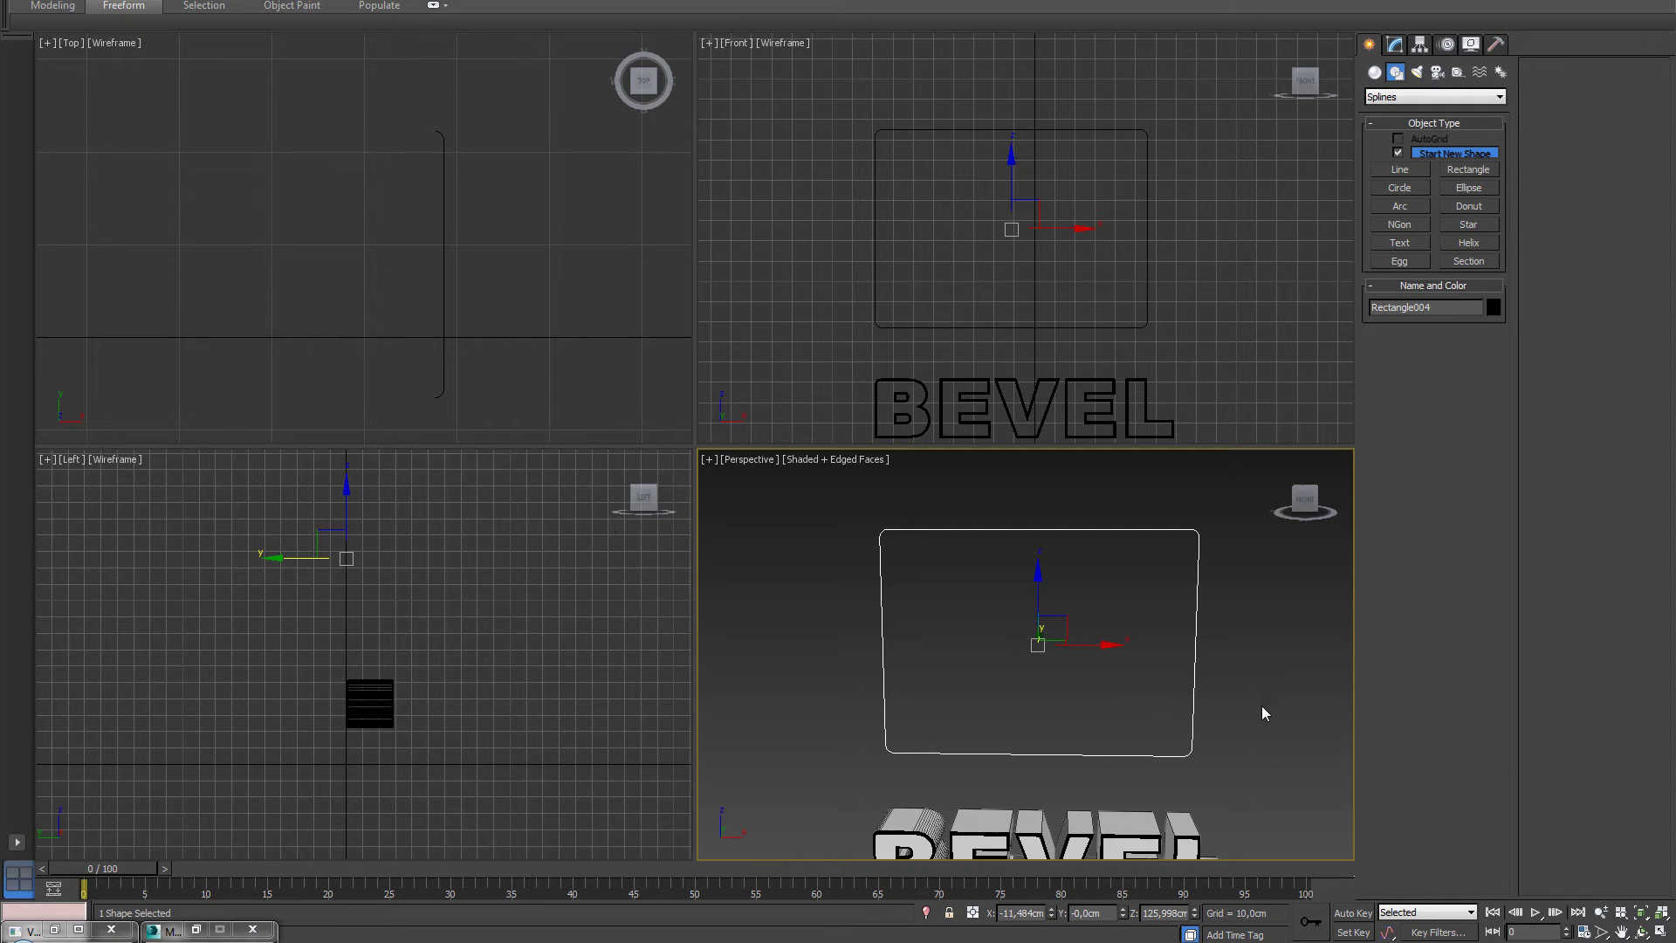
middle_drag(1268, 661, 1249, 665)
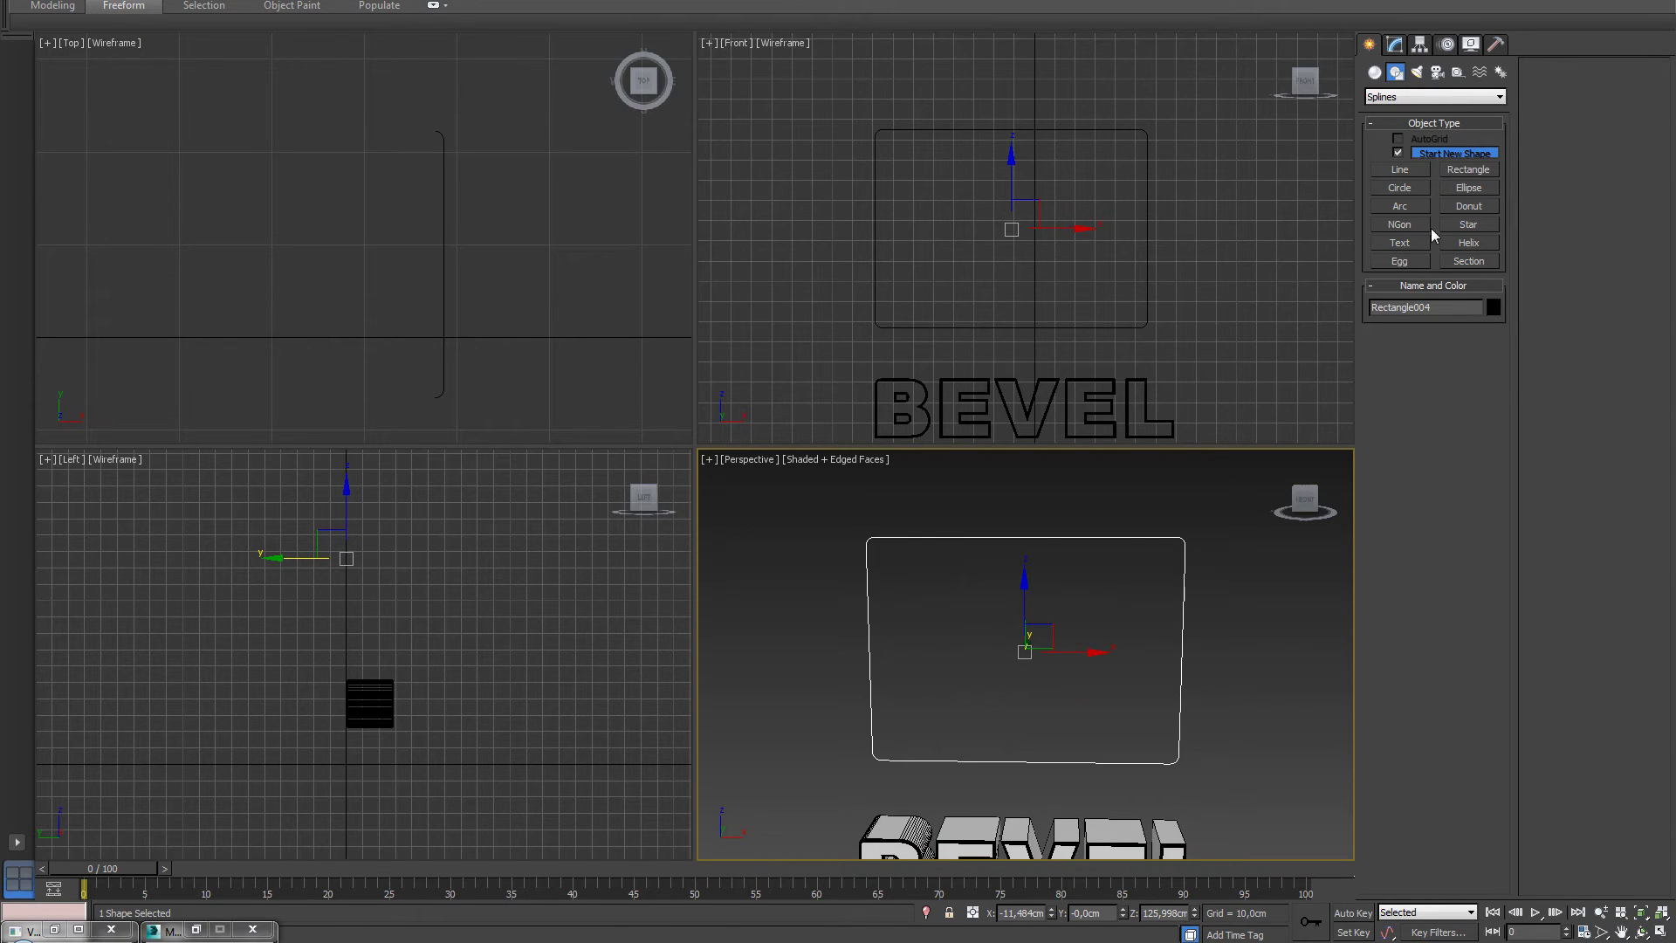
Draw three circles inside the rounded rectangle in the Front viewport, the first about 17.4 cm and the last about 13.2 cm in radius.
click(1402, 188)
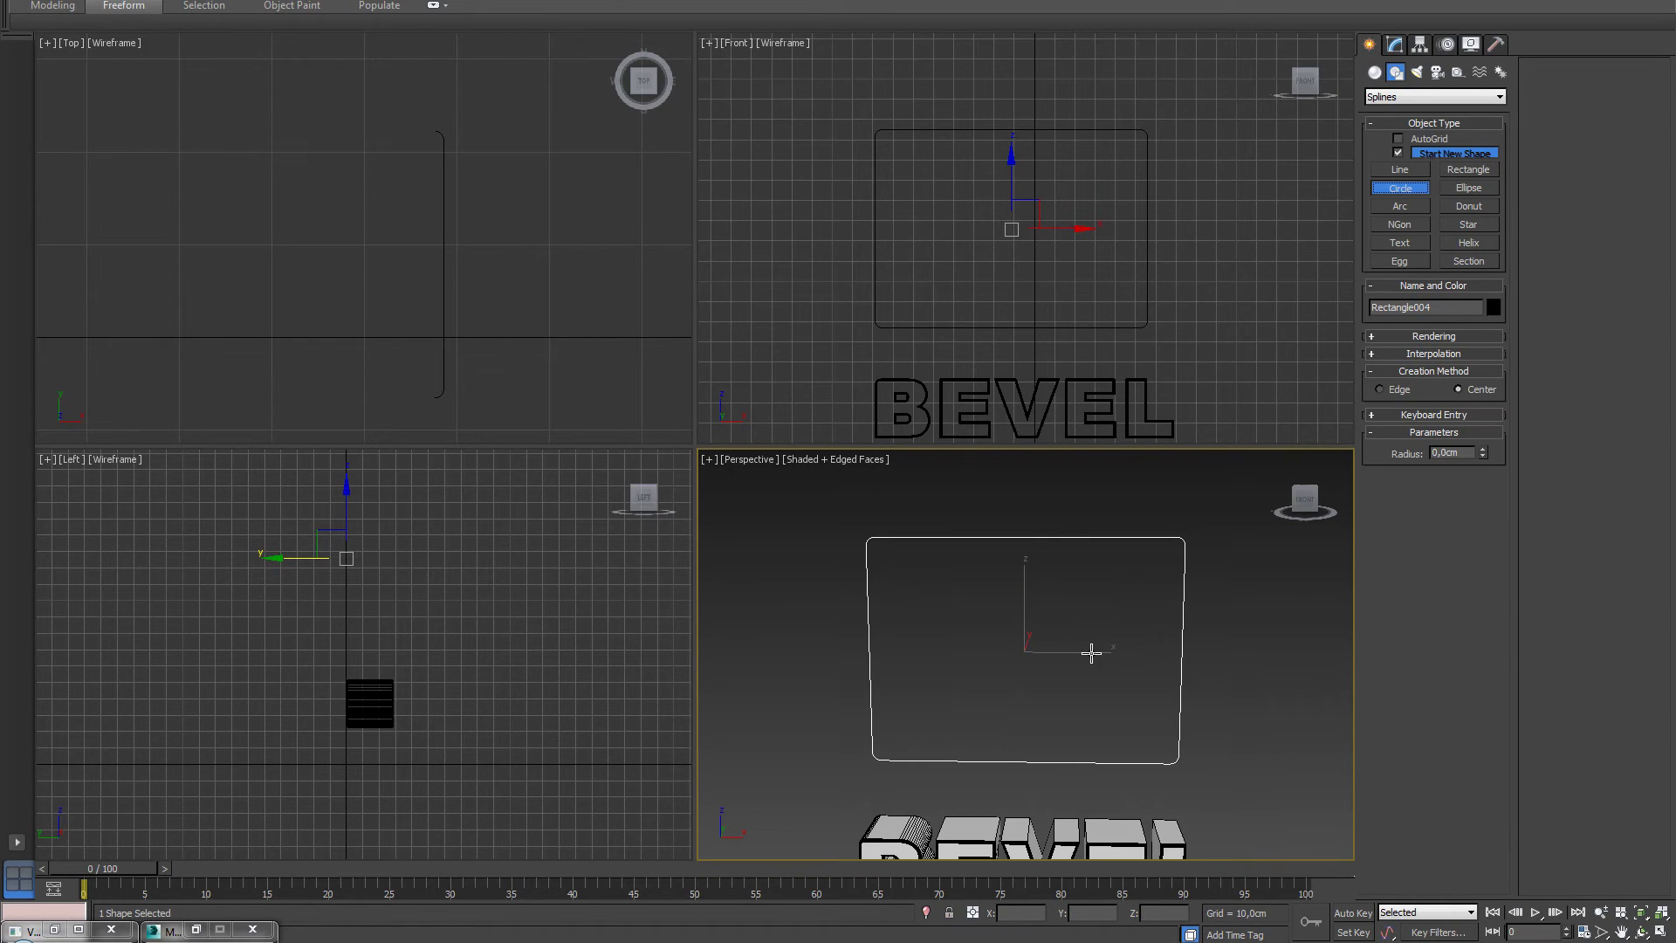
drag(943, 613, 962, 620)
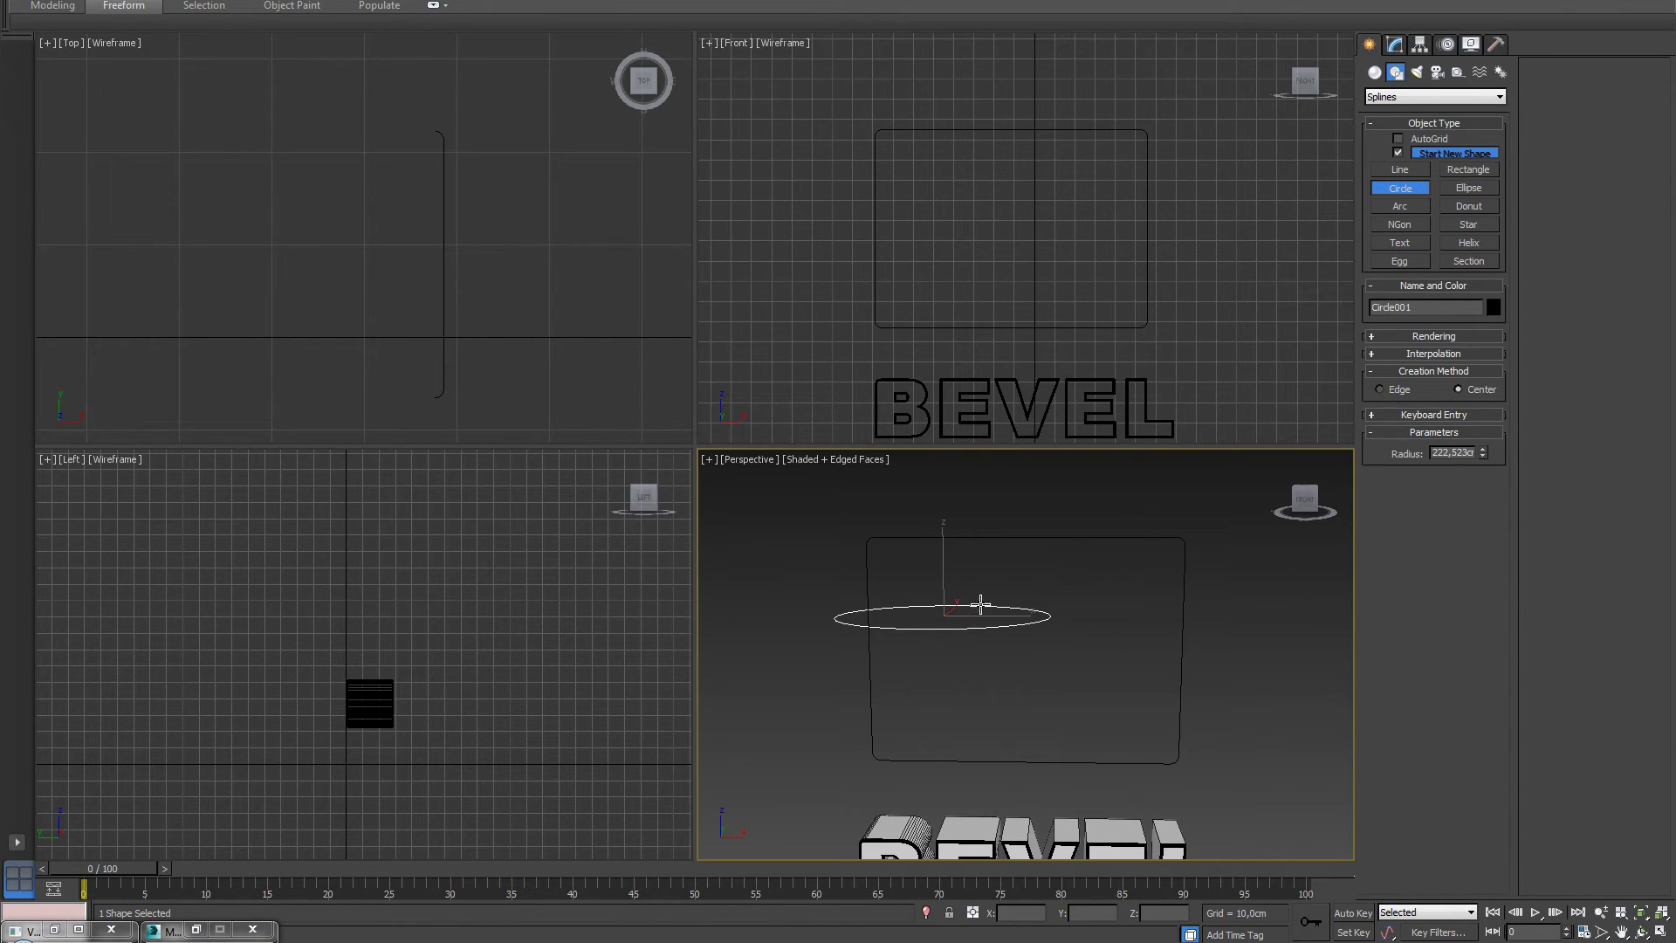
key(ctrl+z)
drag(943, 203, 967, 225)
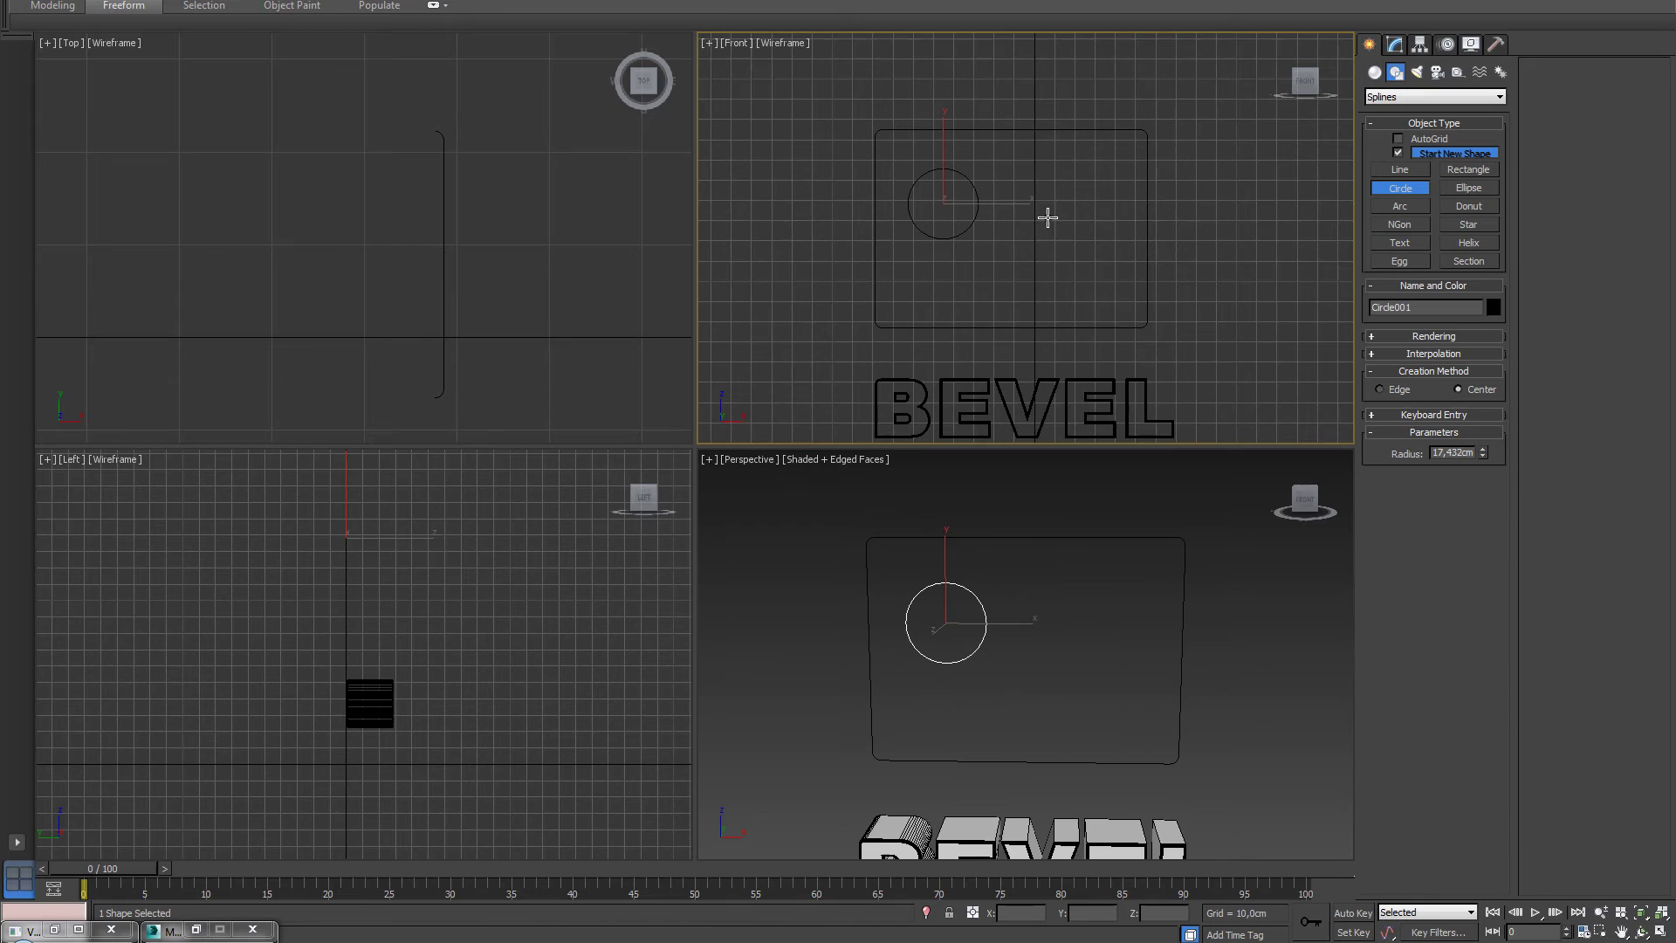
drag(1061, 162, 1078, 181)
drag(1048, 276, 1072, 287)
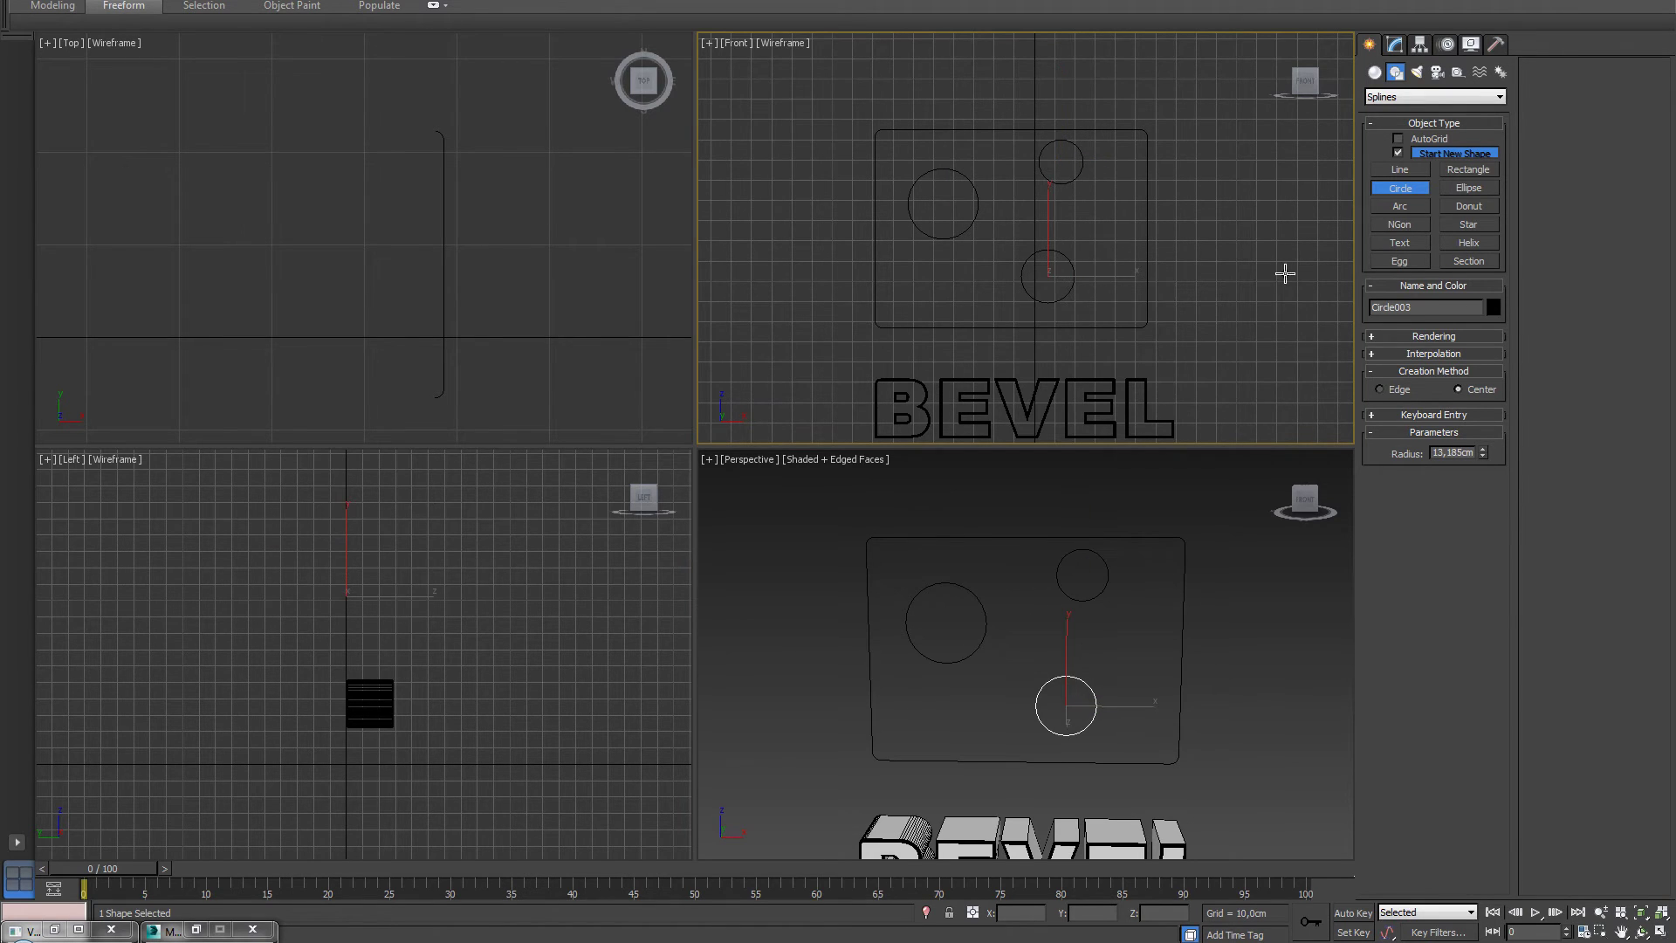
right_click(1233, 270)
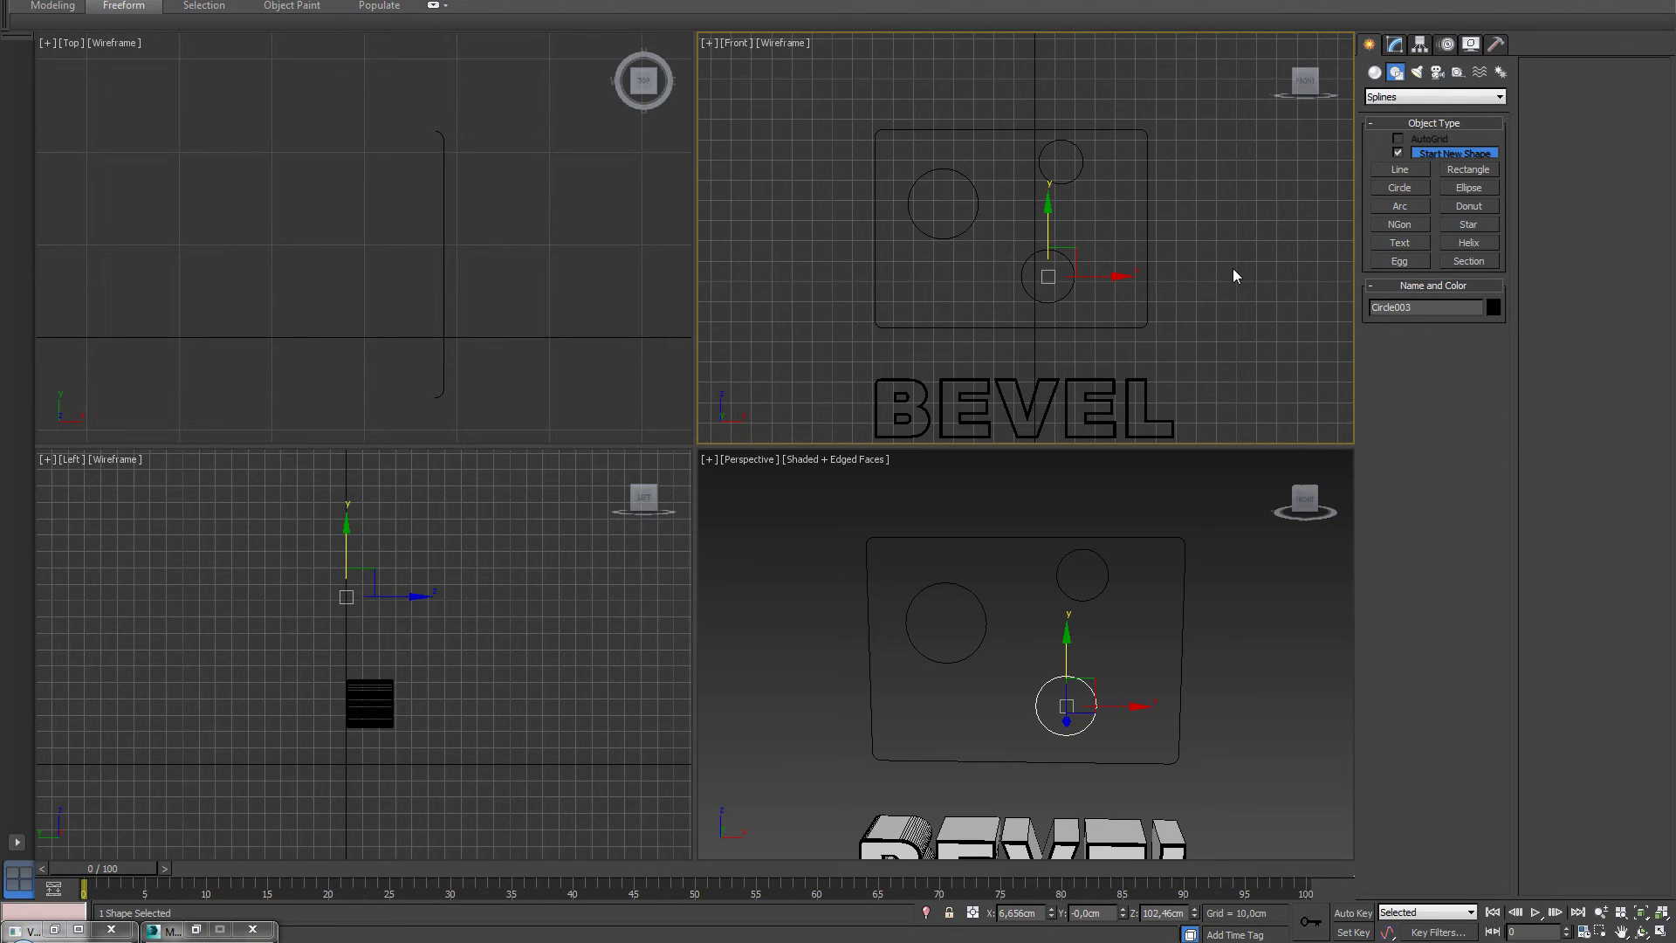
click(1234, 270)
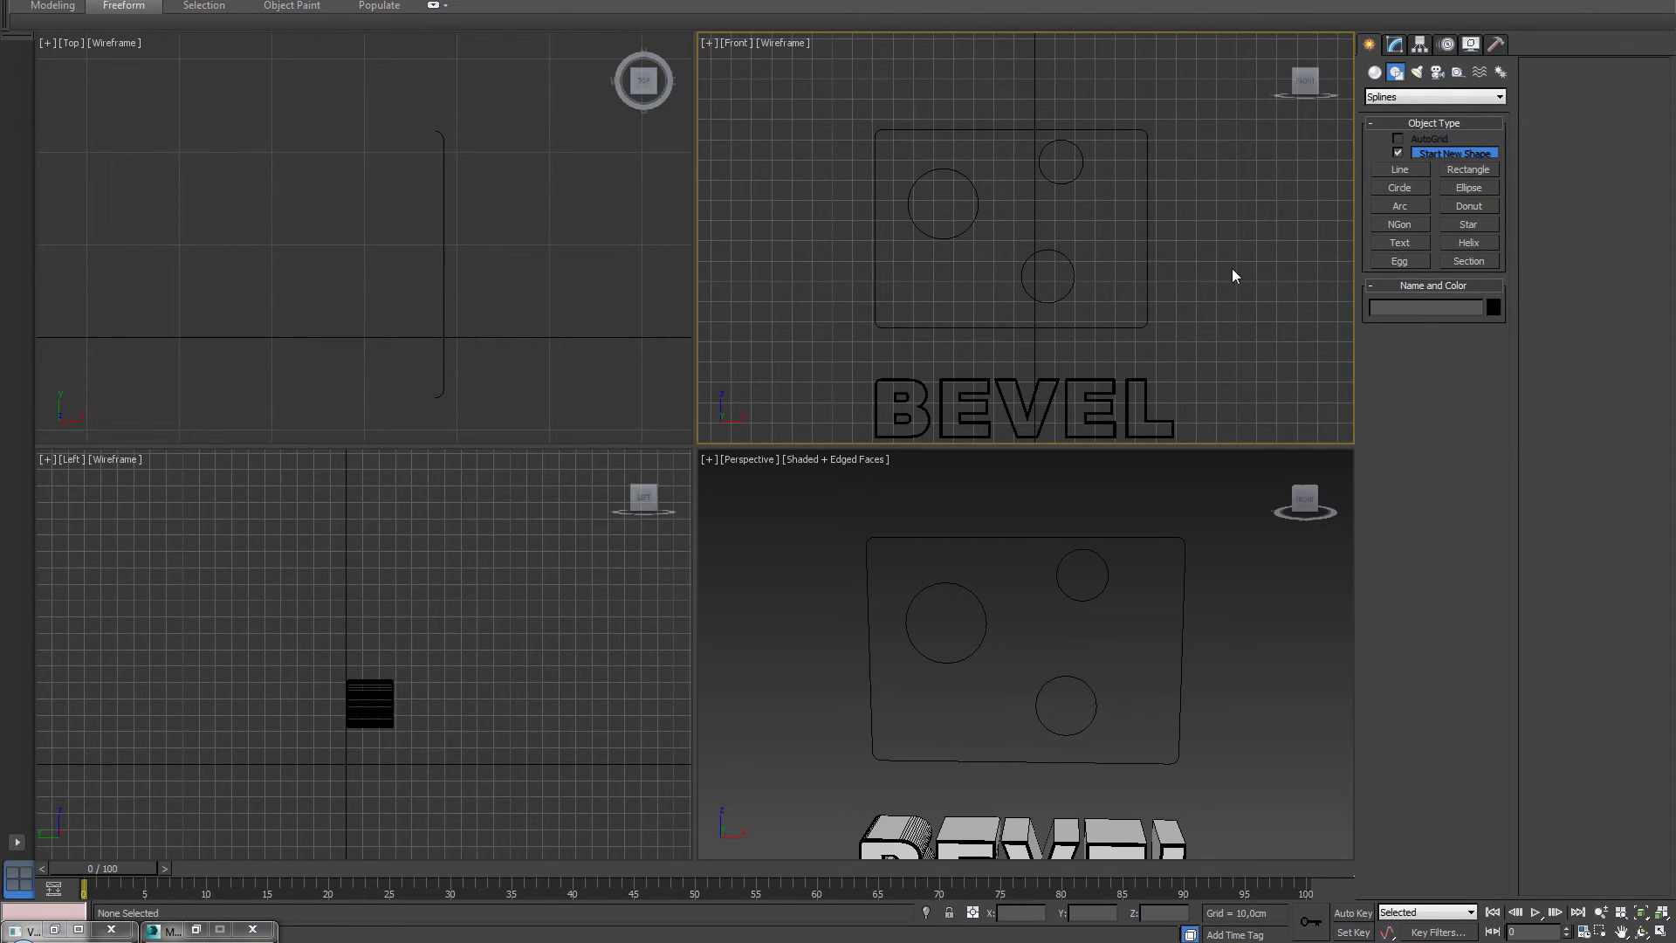
Convert the rounded rectangle around the circles to an Editable Spline.
drag(1128, 260, 1128, 259)
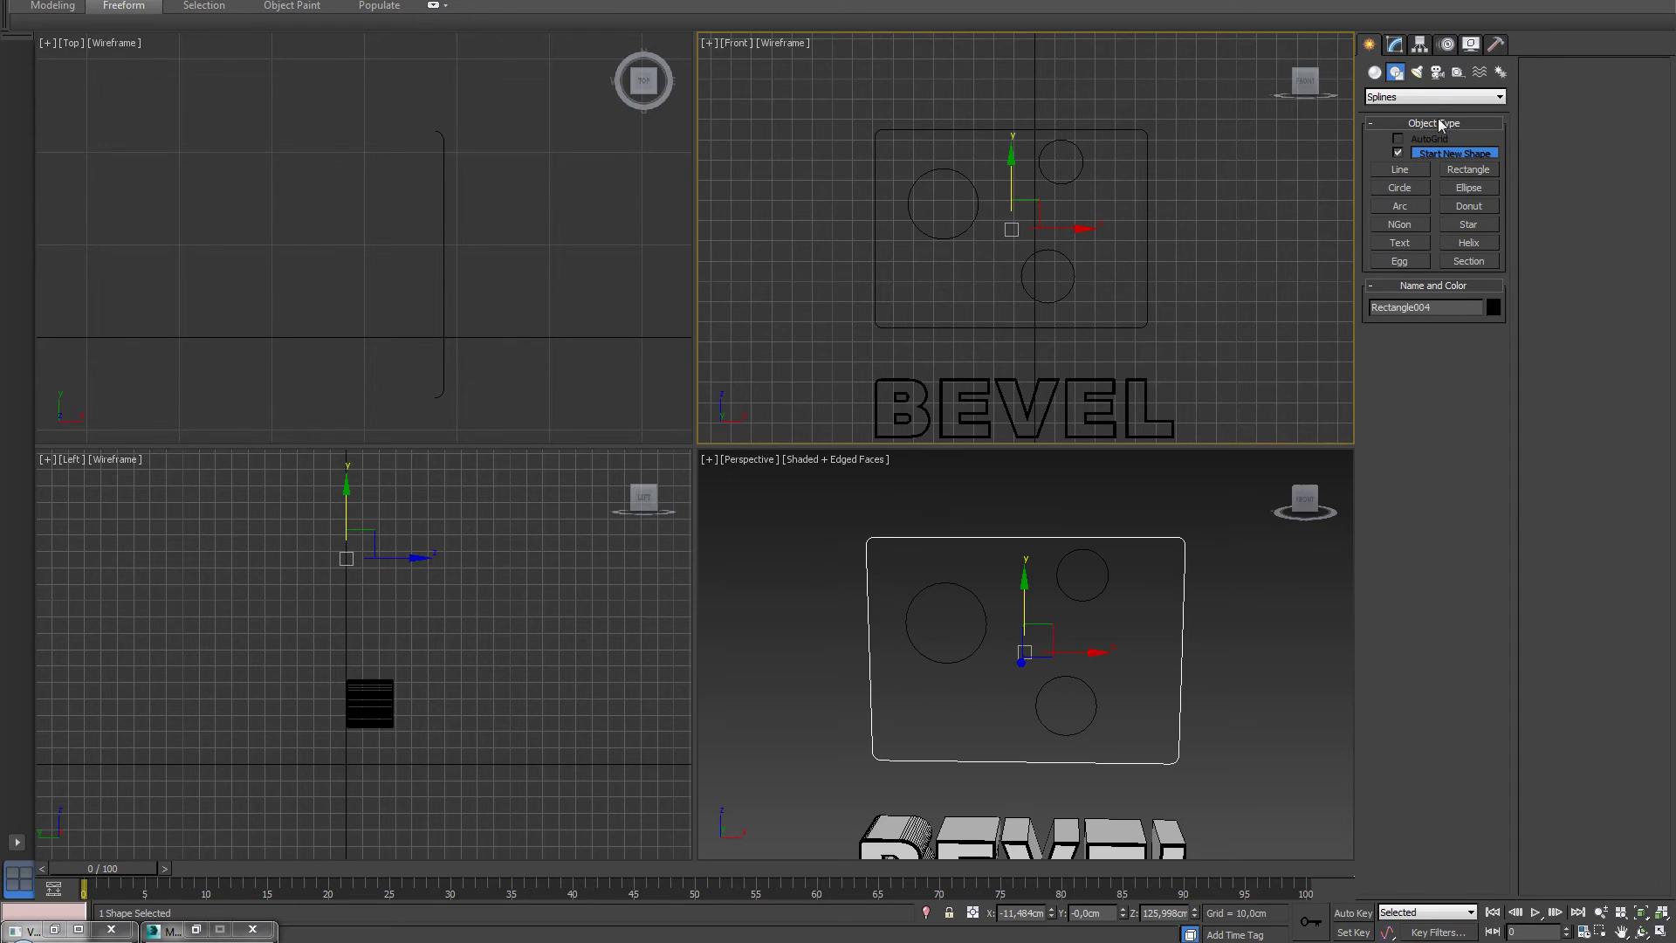
click(1396, 45)
right_click(1402, 305)
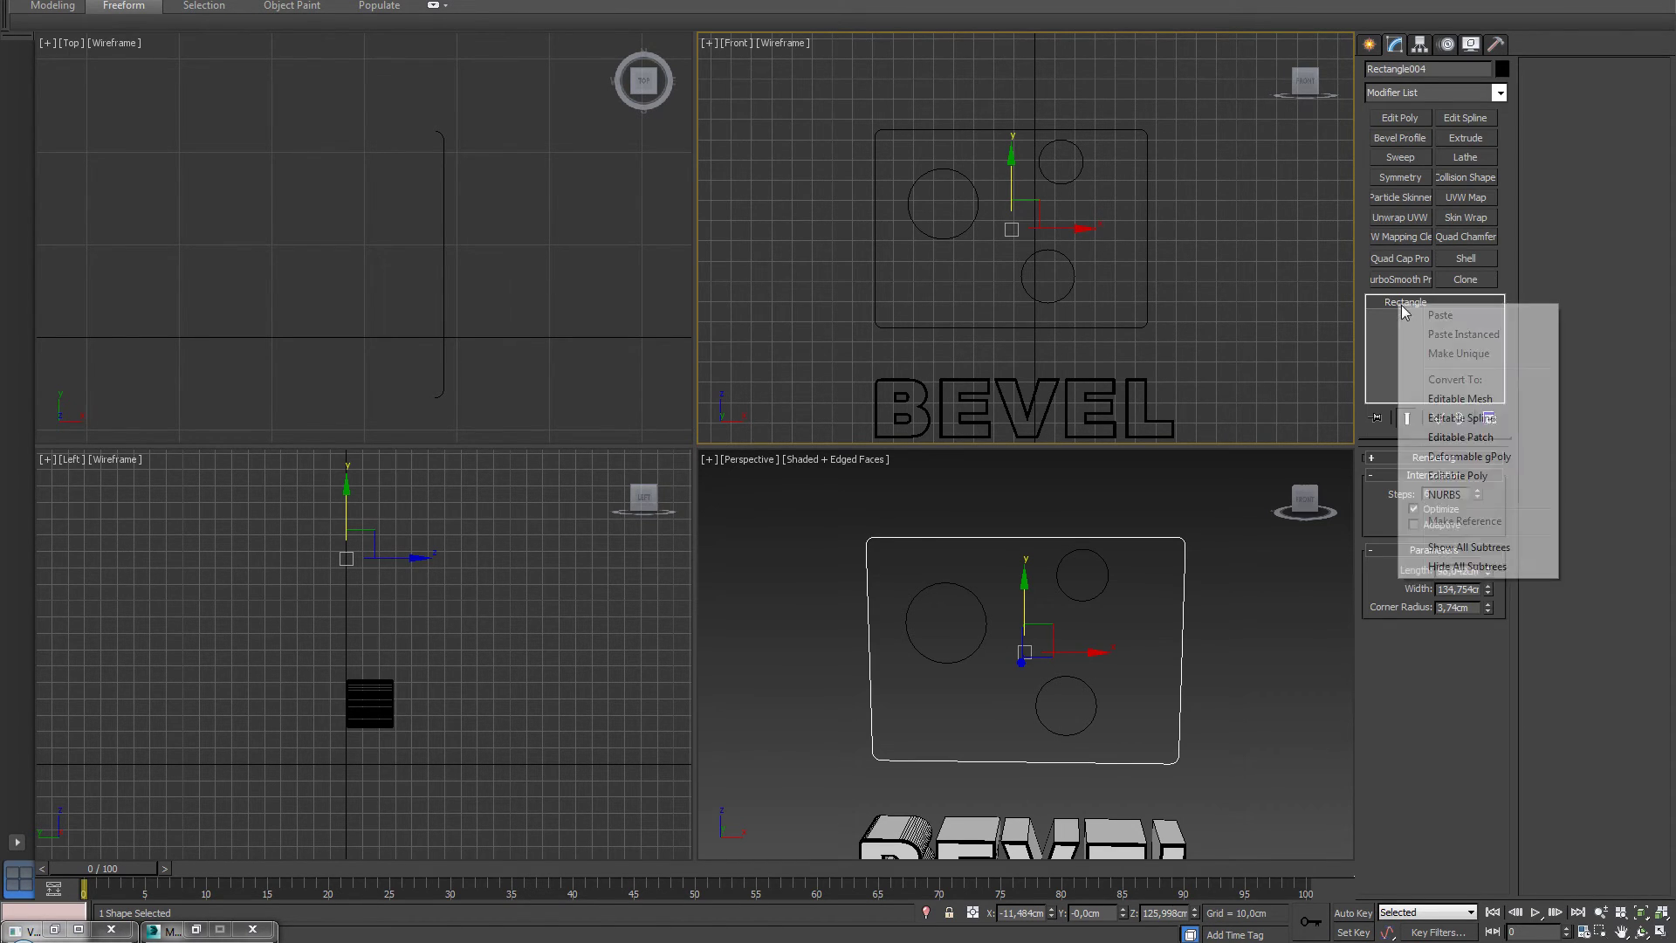
click(1465, 427)
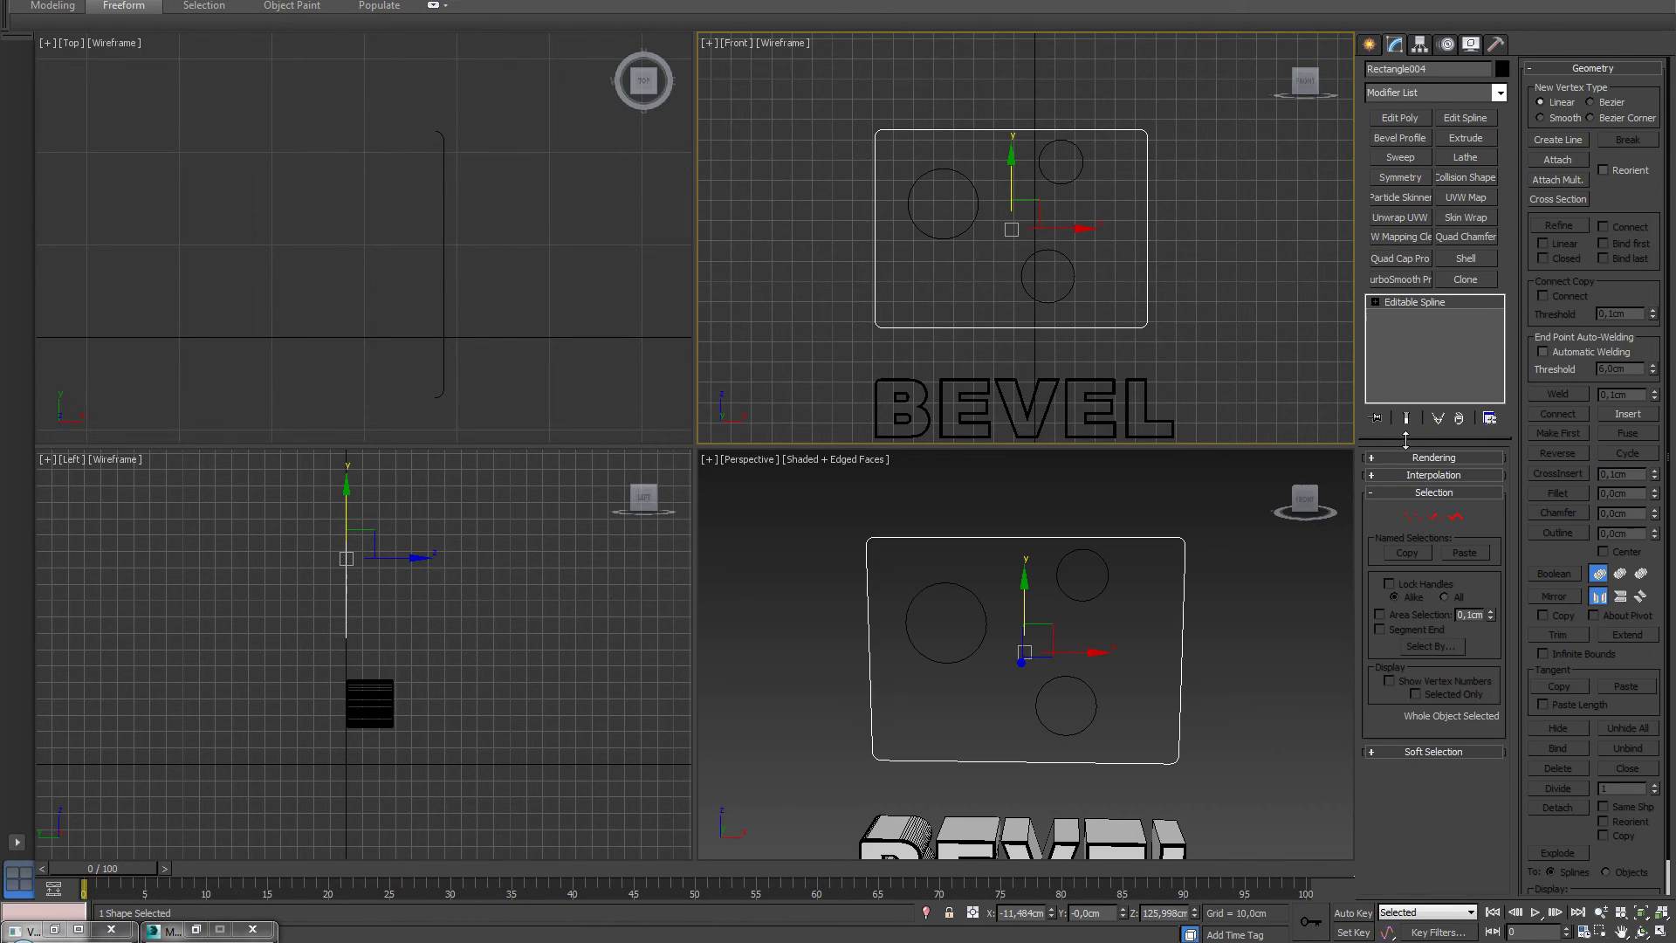
Attach the three circles to the rounded rectangle spline so they form a single shape.
click(1559, 160)
click(1083, 166)
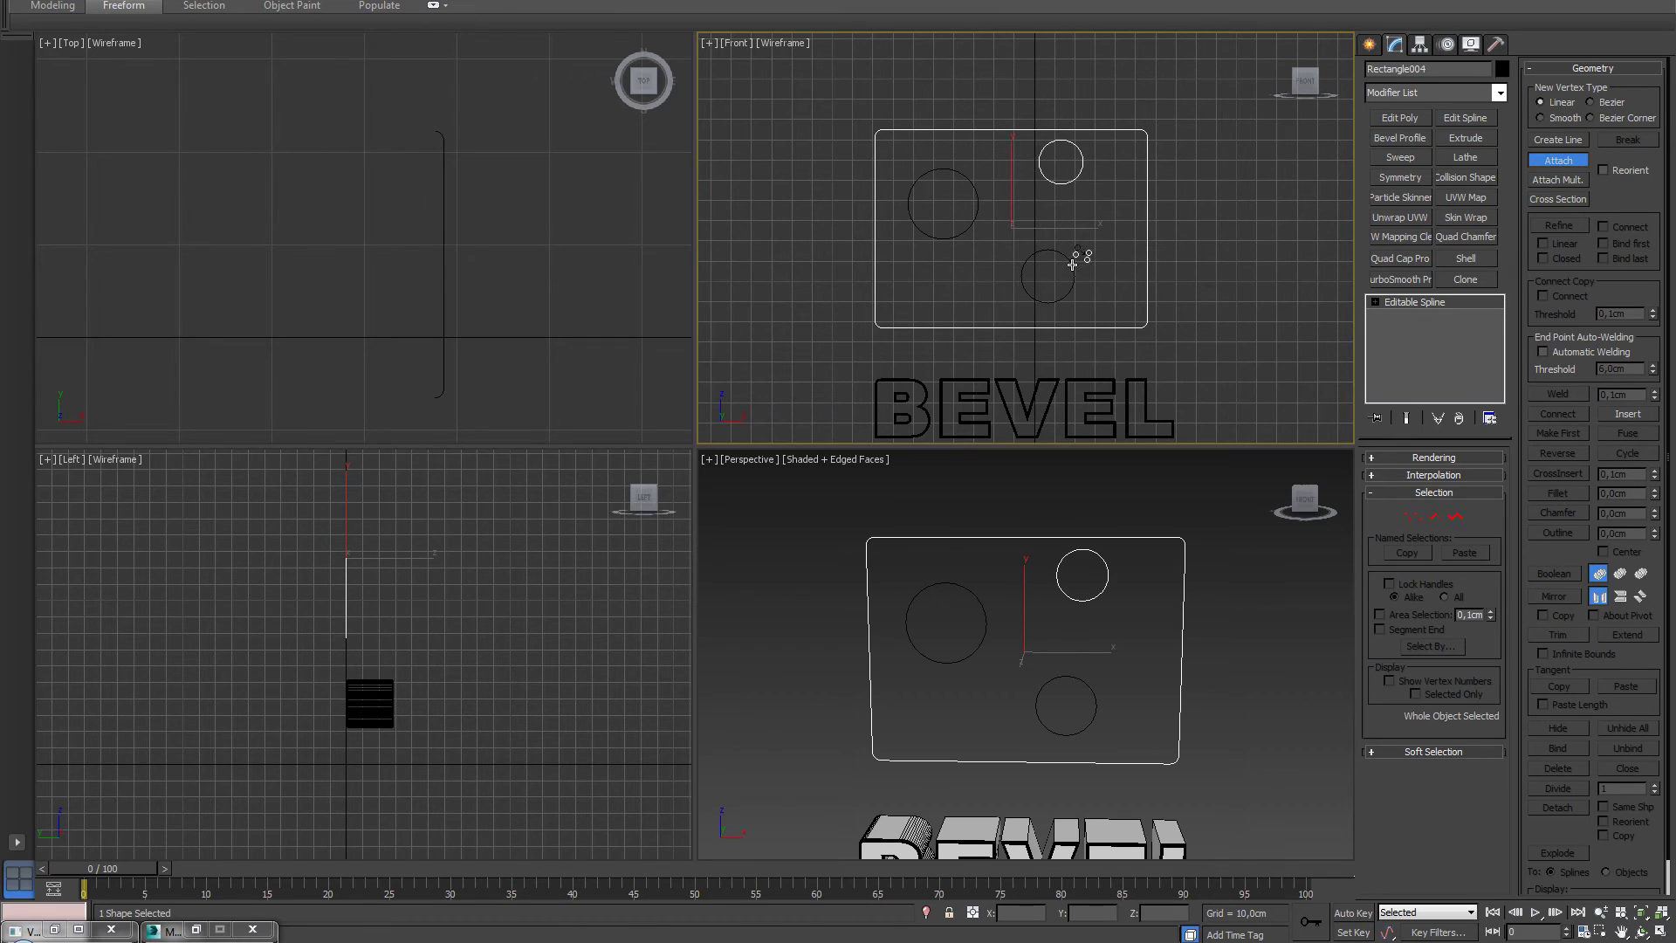
click(1069, 260)
click(965, 230)
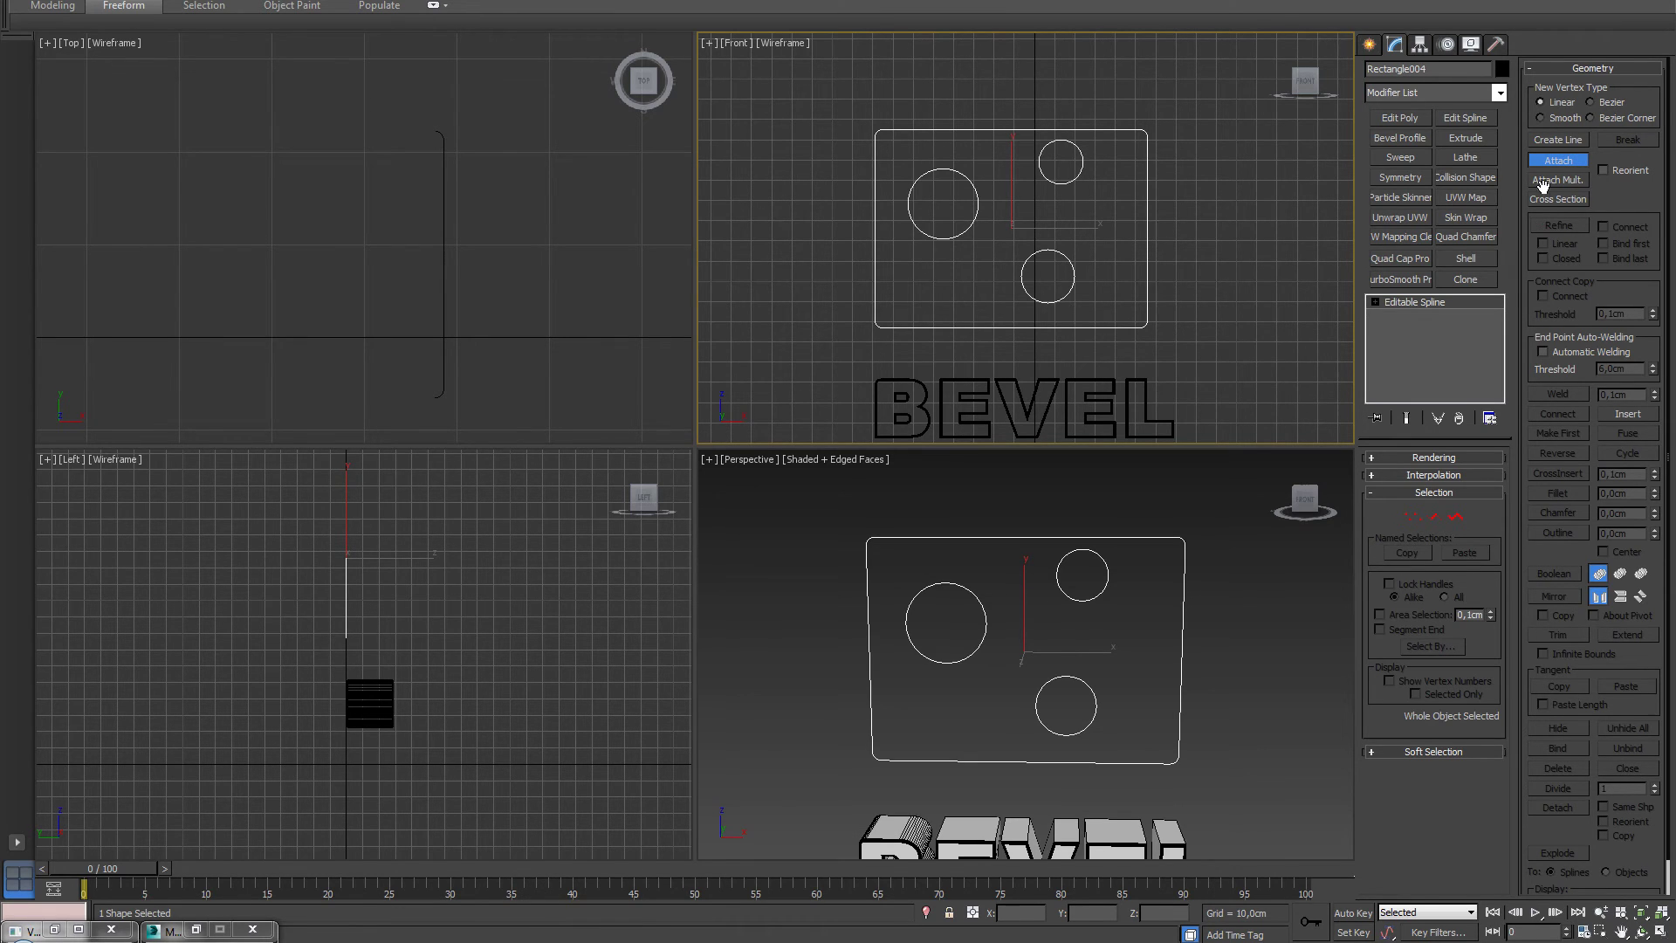
click(1559, 160)
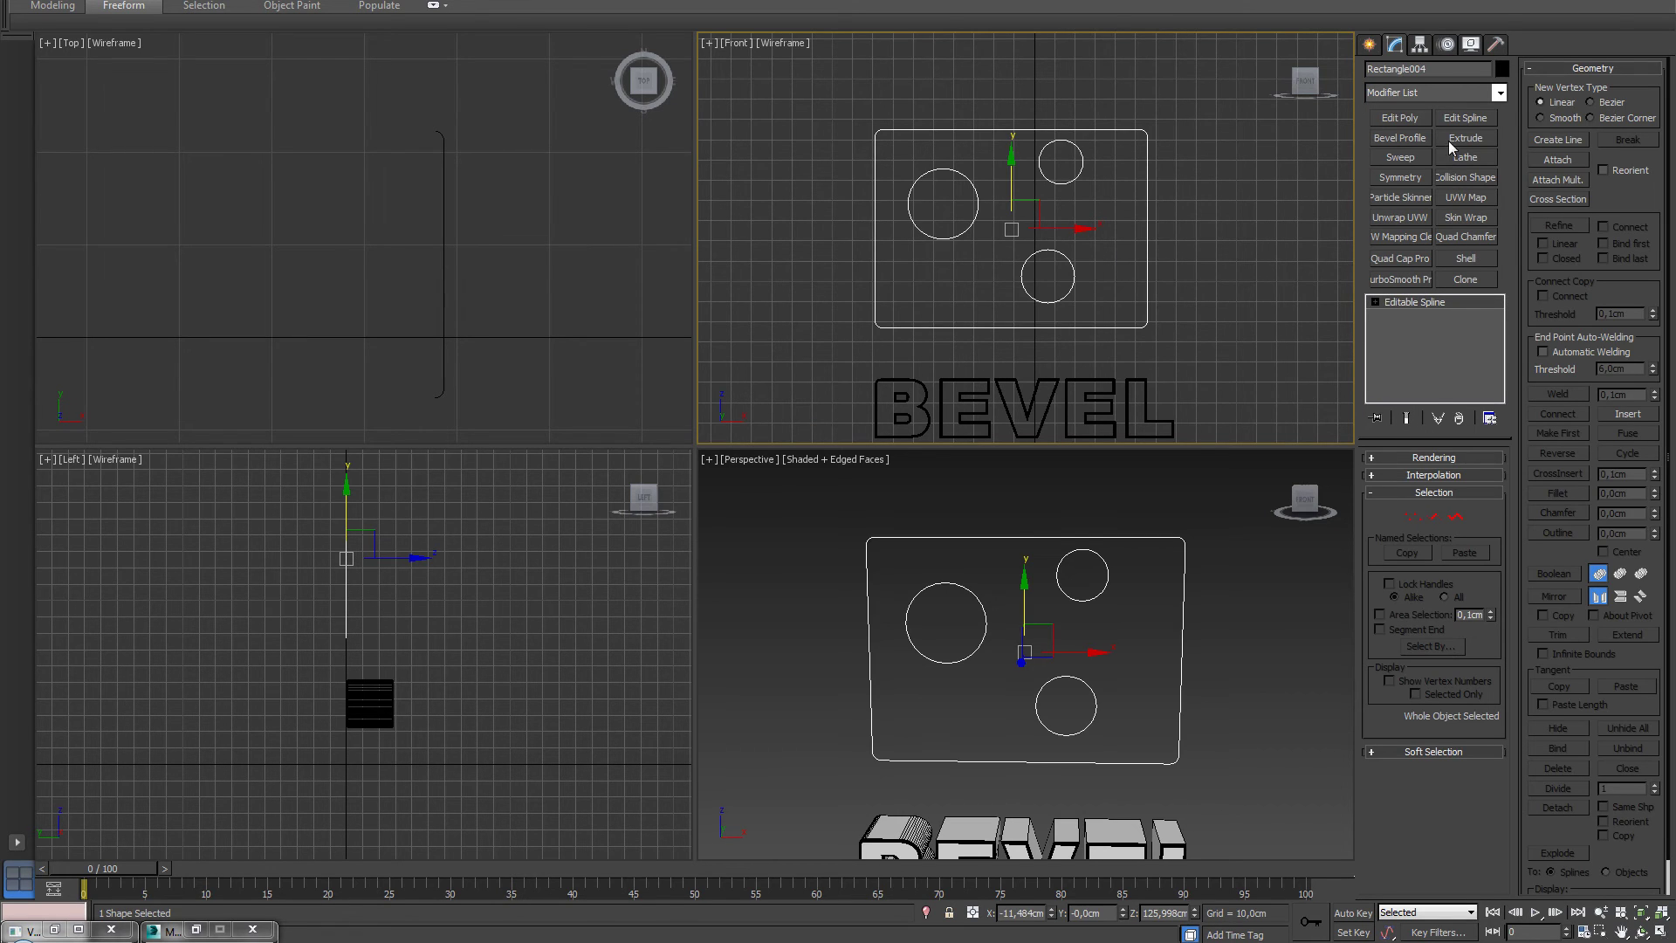
Apply a Bevel Profile modifier to the combined shape, picking the Rectangle003 spline in the Top viewport as its profile.
click(1408, 139)
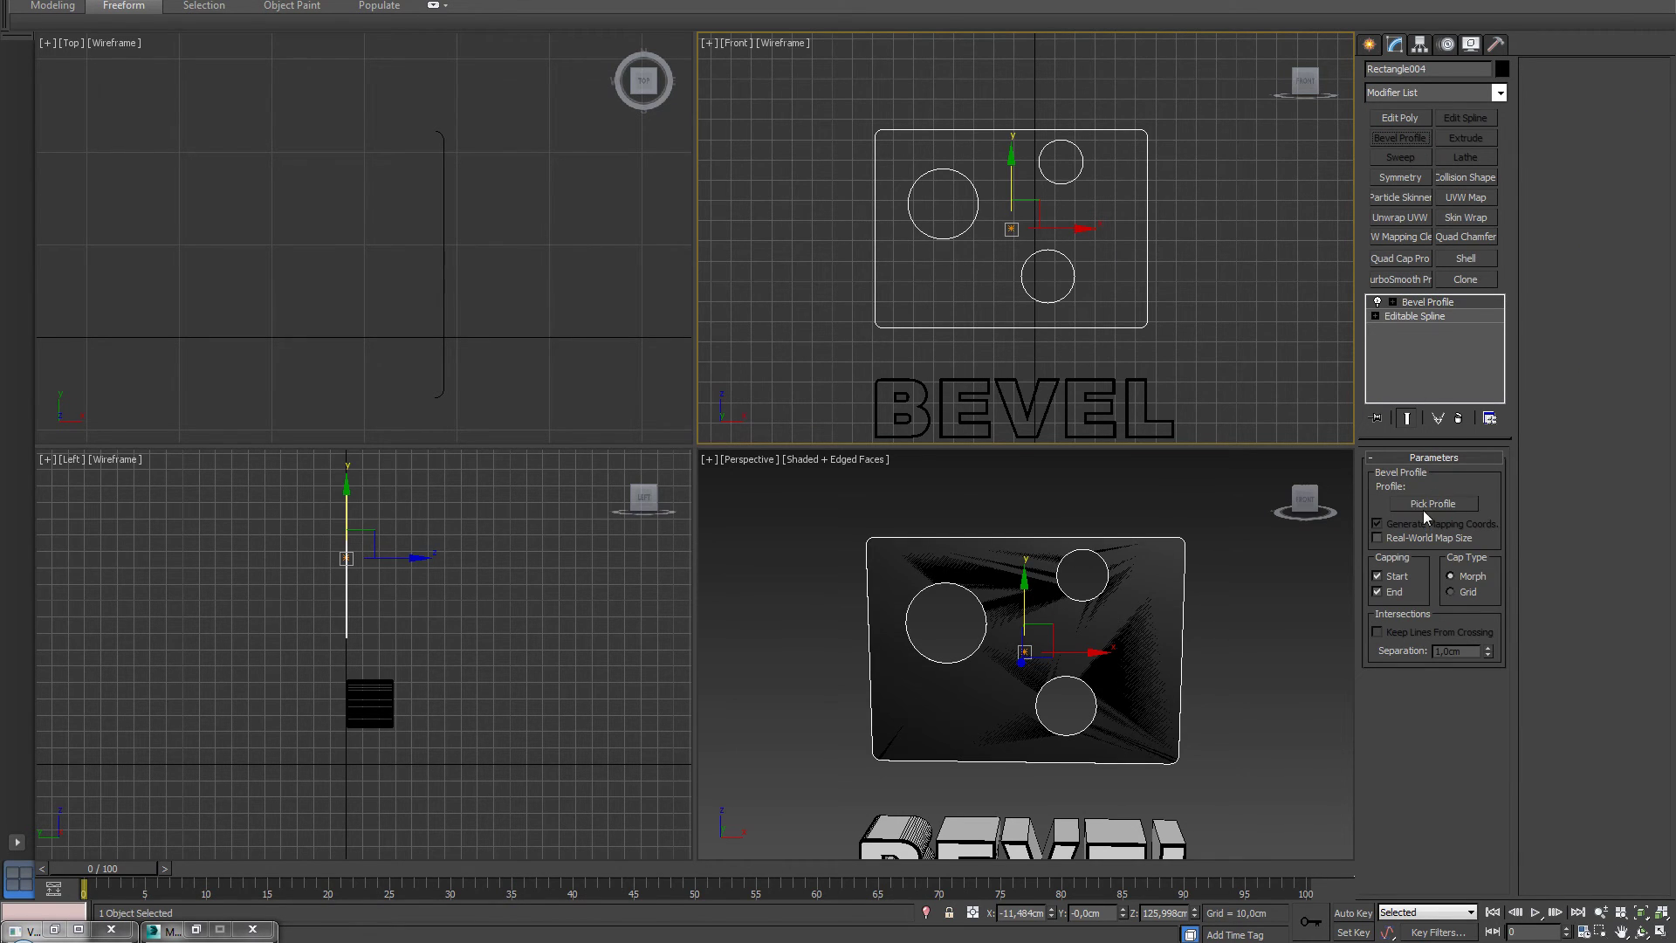
click(1424, 507)
click(443, 246)
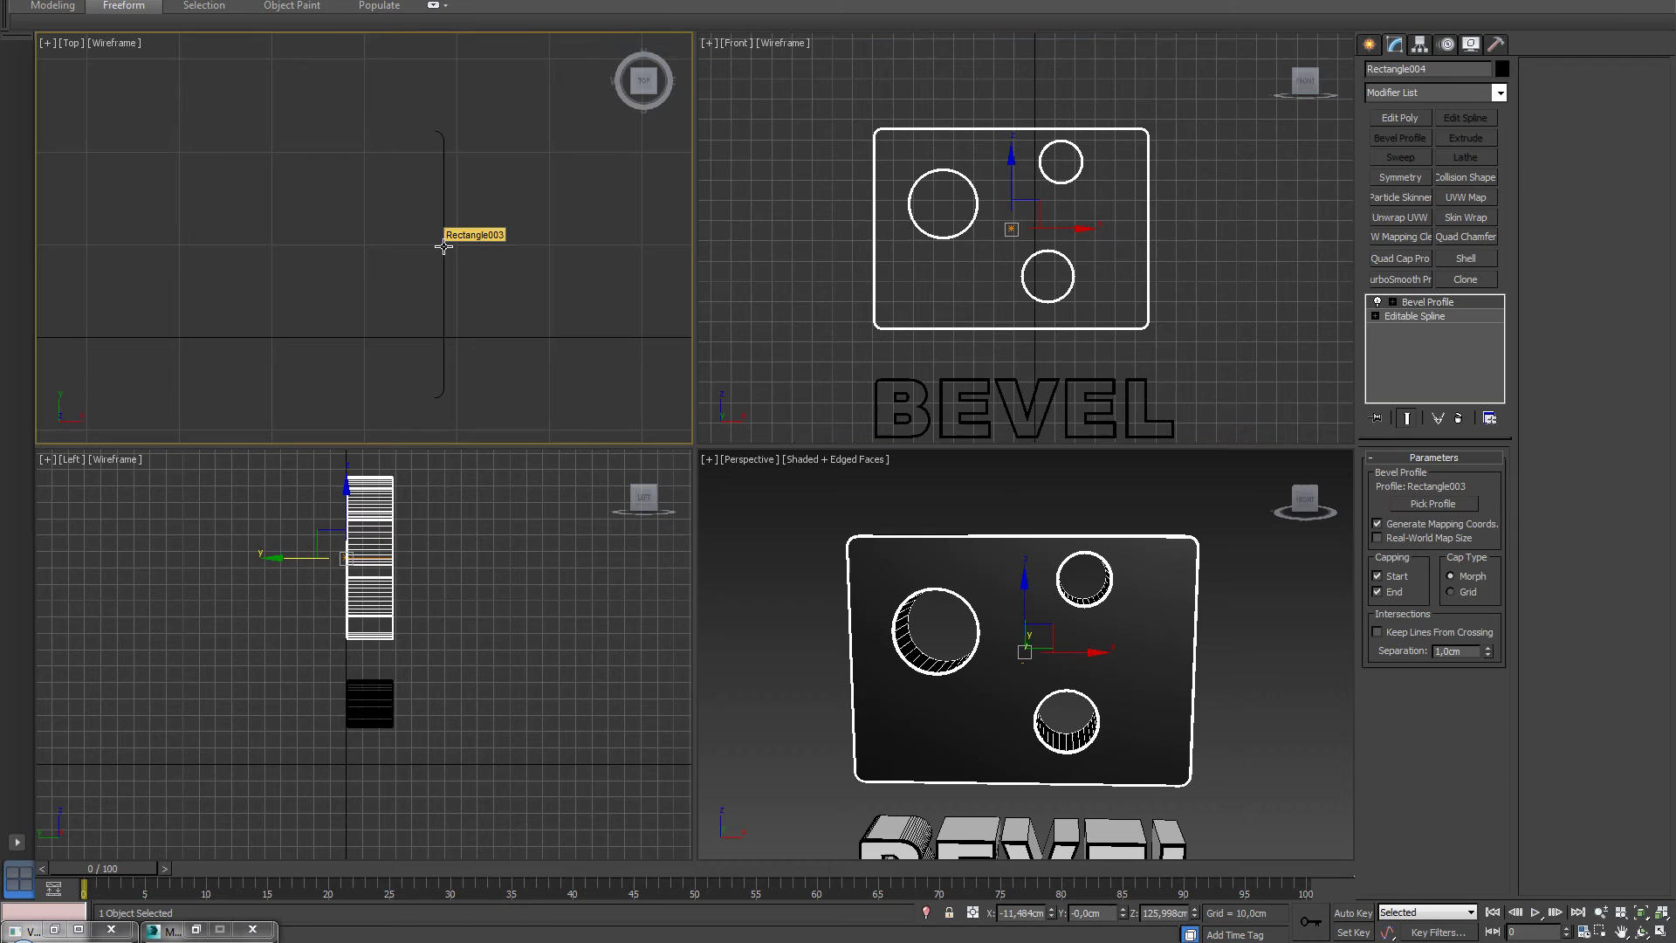
Assign the 02 - Default VRayMtl material to the bevelled plate in the Perspective viewport.
click(1235, 578)
alt+middle_drag(1240, 599, 1178, 616)
key(m)
drag(168, 88, 944, 614)
Examine the plate's circular holes and their bevelled edges up close in the Perspective viewport.
alt+middle_drag(945, 615, 1086, 623)
scroll(983, 604, up, 5)
scroll(1124, 610, down, 5)
scroll(1124, 610, up, 5)
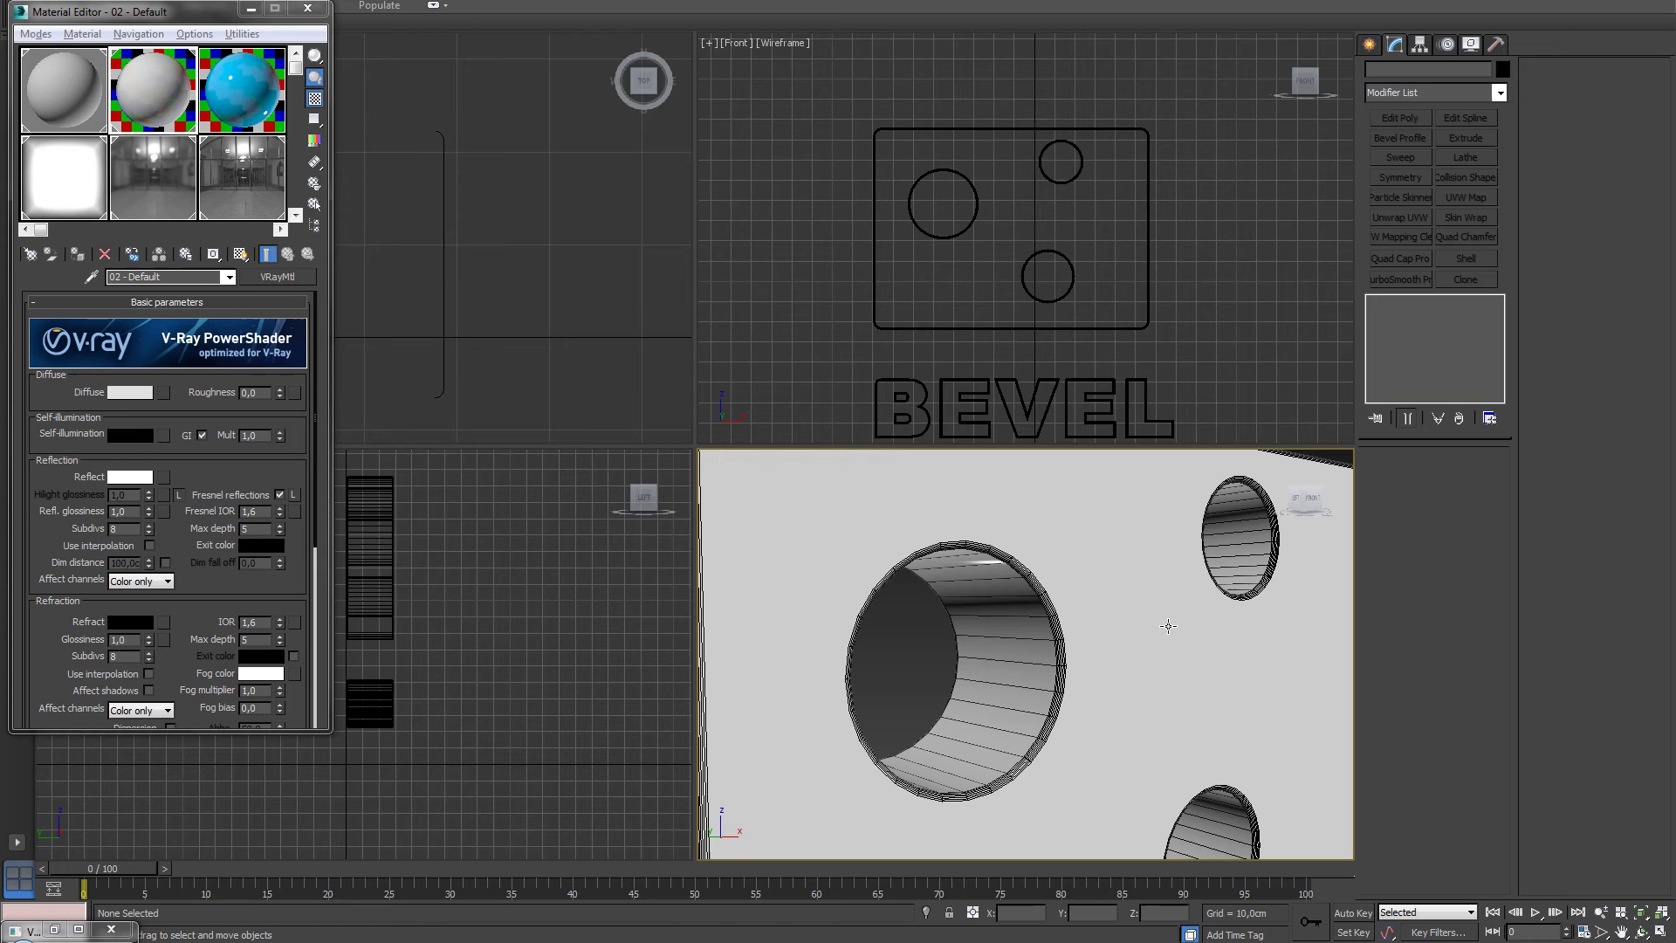
alt+middle_drag(1204, 642, 1147, 651)
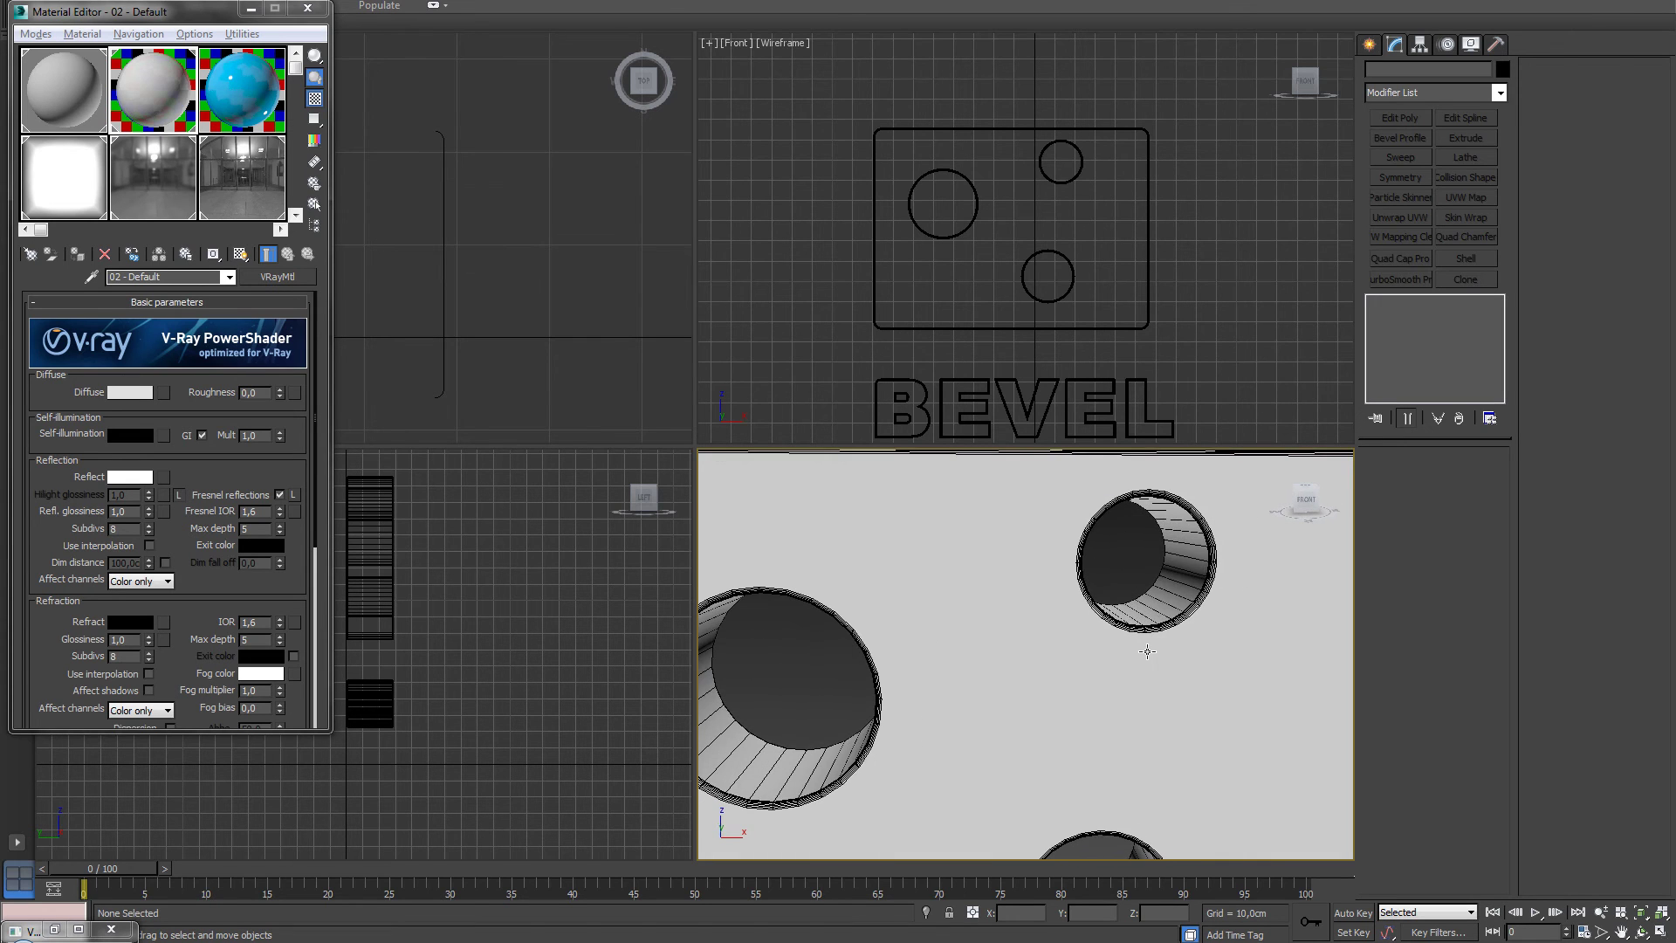
scroll(1147, 652, down, 4)
scroll(1145, 646, up, 5)
scroll(1139, 652, down, 4)
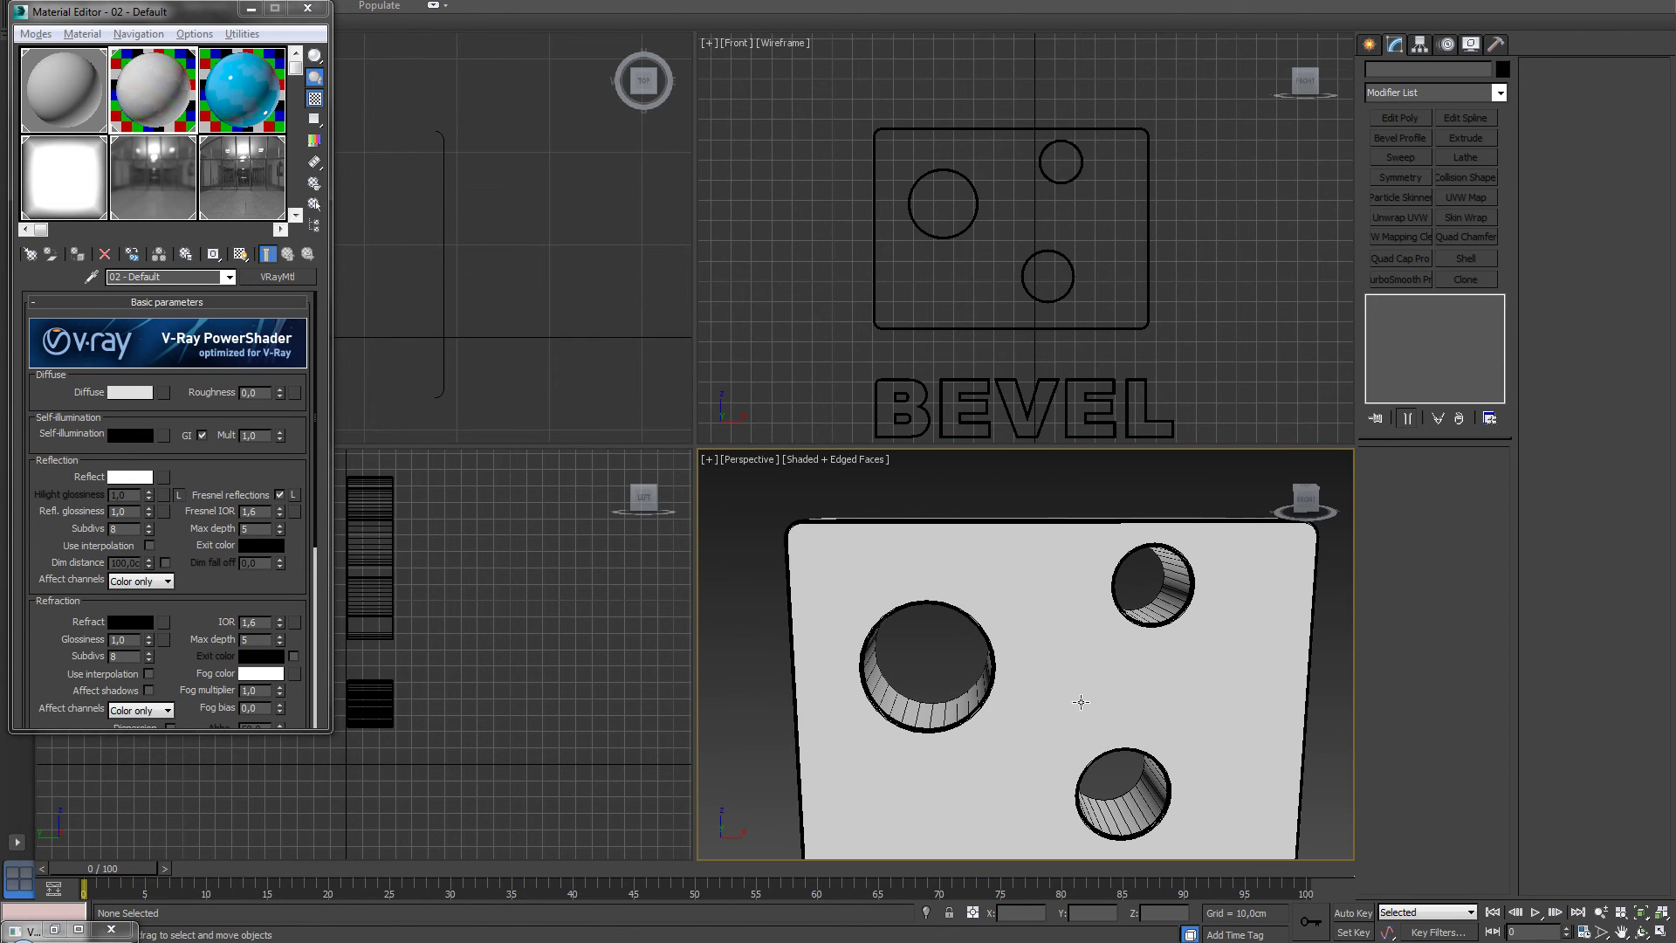
alt+middle_drag(1081, 702, 1121, 668)
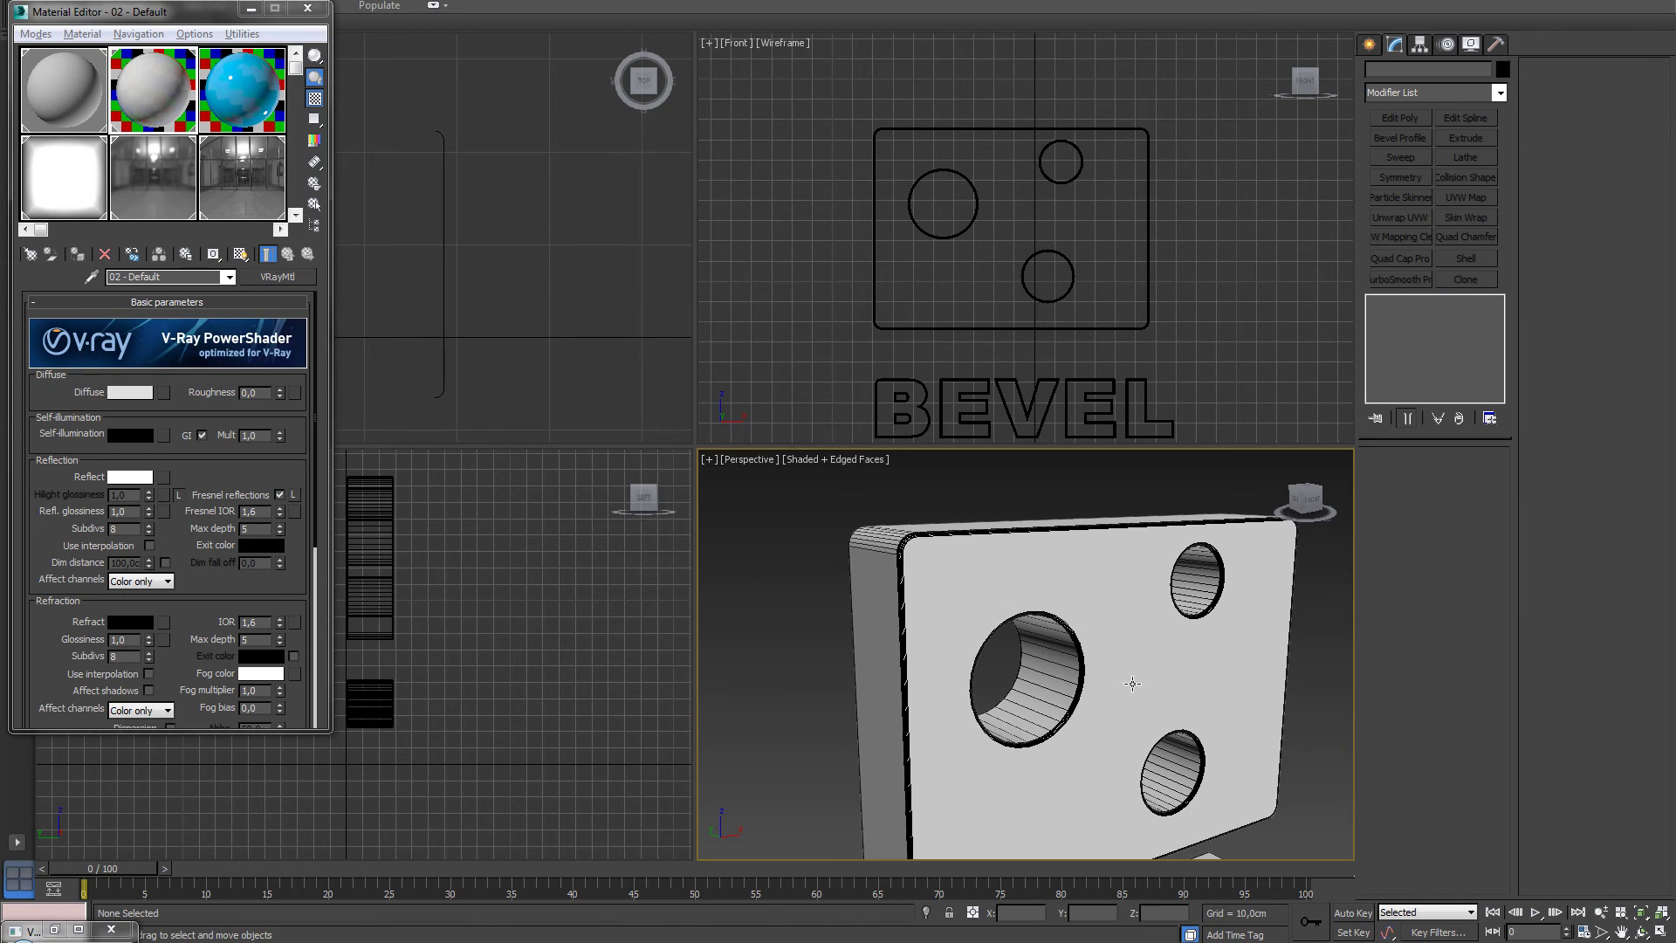
scroll(1133, 684, up, 5)
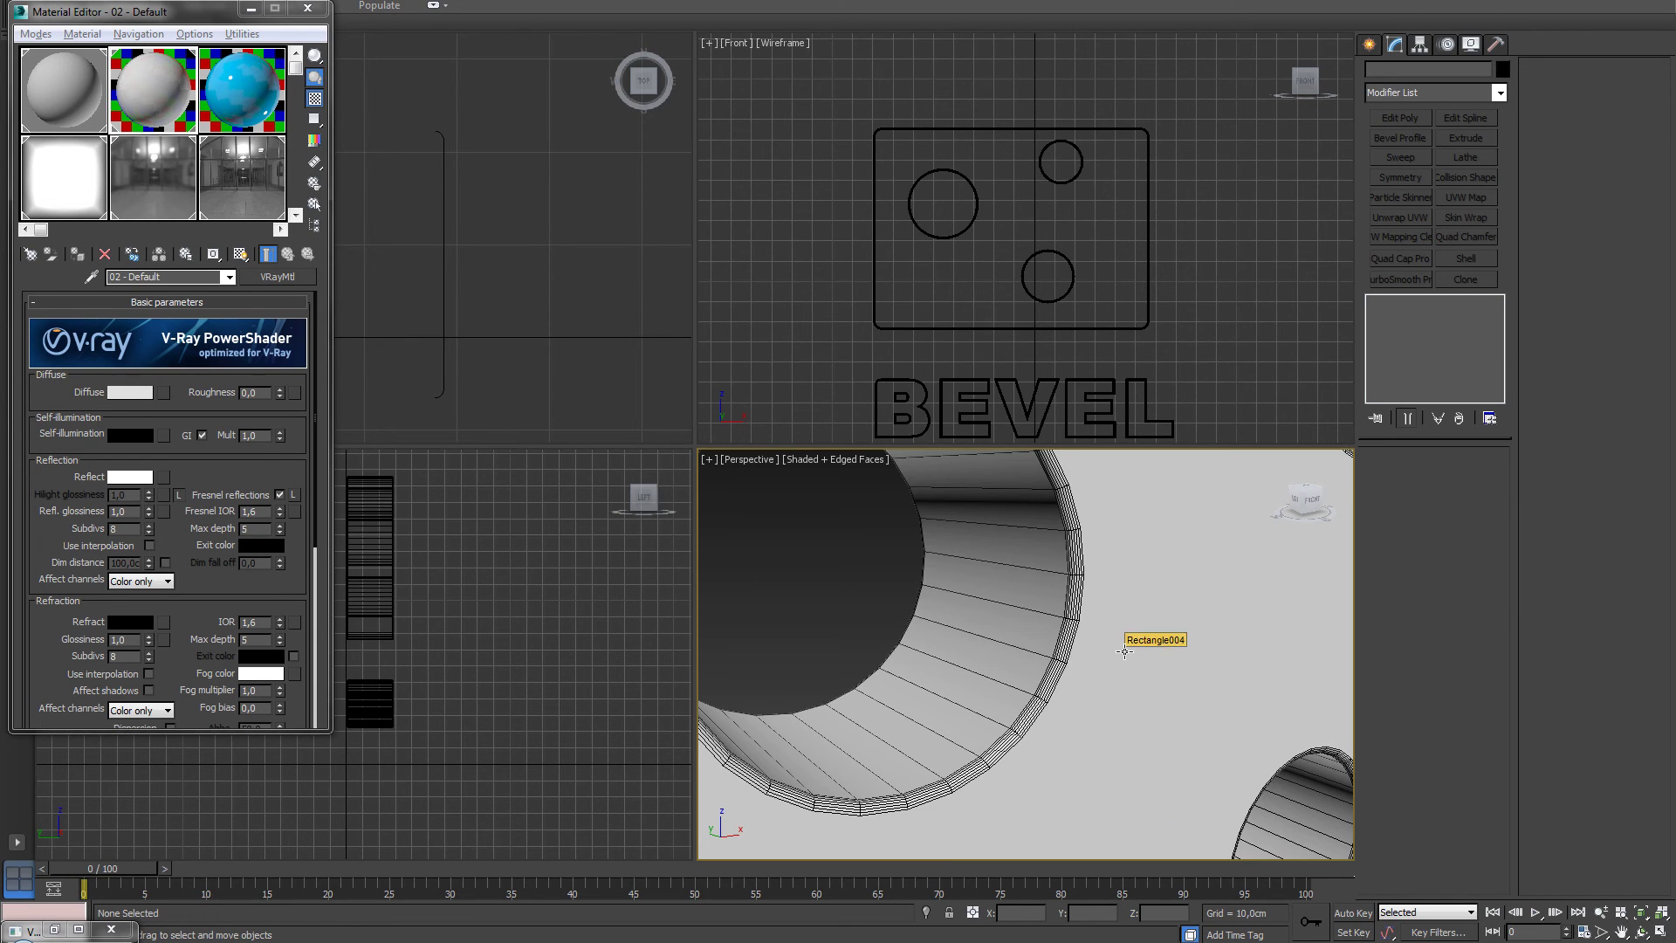
scroll(1135, 649, up, 1)
Set the interpolation steps of the plate's base Editable Spline to 8.
click(1148, 646)
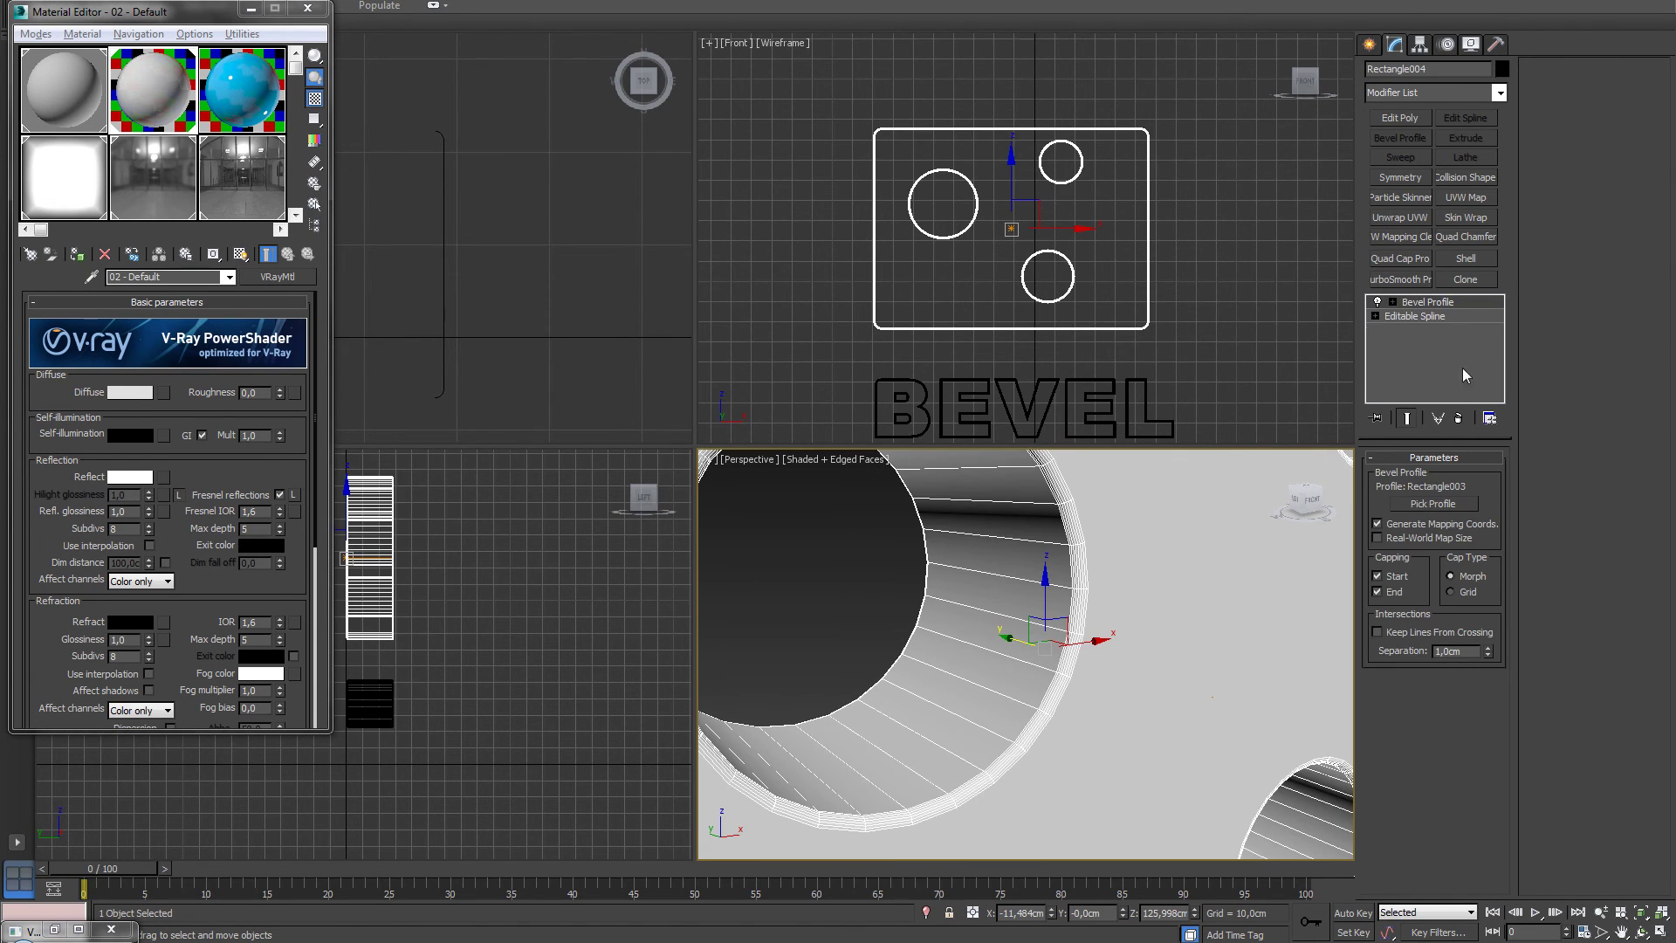
click(1428, 319)
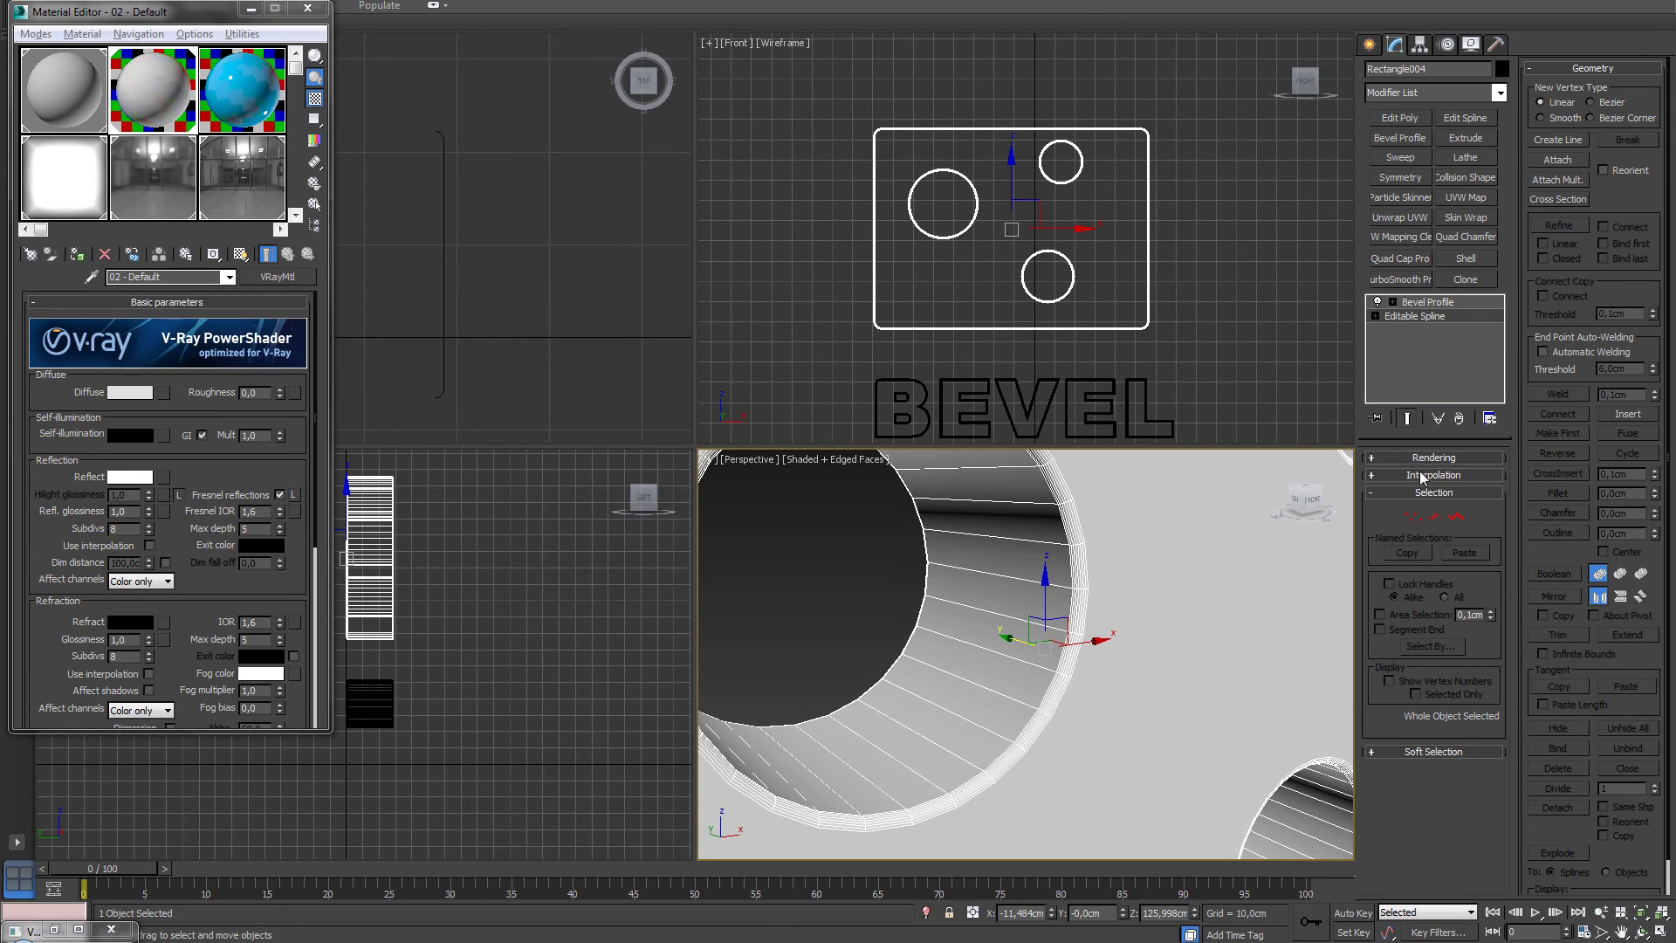
click(1422, 476)
click(1478, 492)
click(1478, 492)
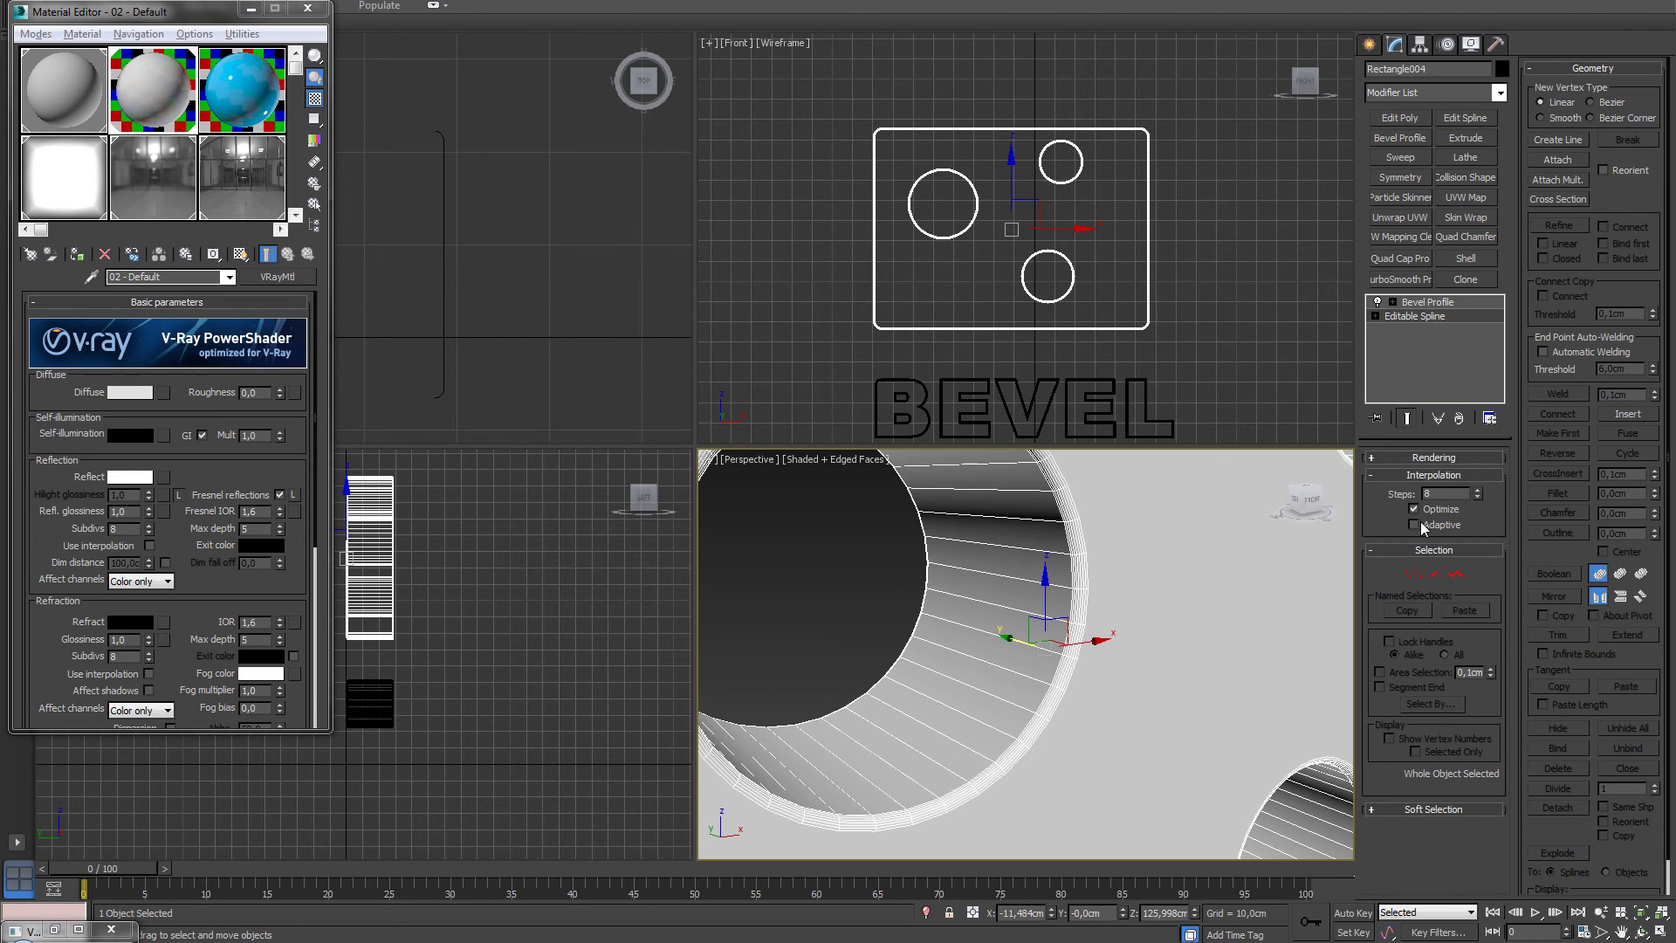
Turn off Optimize and enable Adaptive interpolation for the plate's base spline.
click(1413, 509)
click(1413, 509)
click(1414, 510)
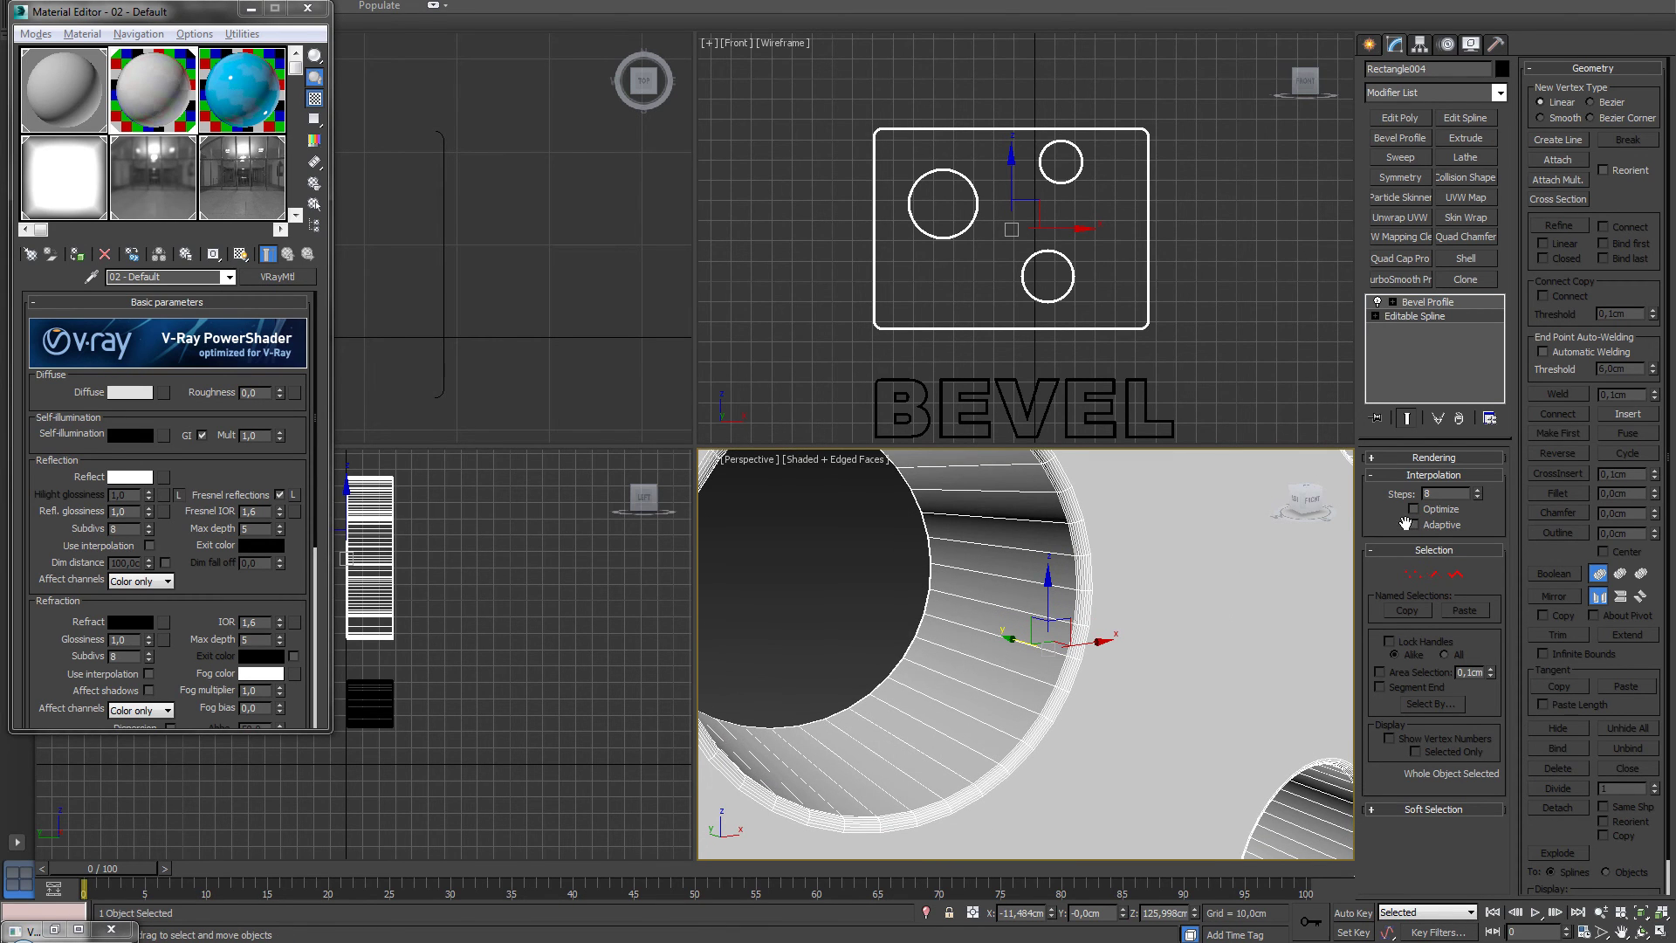
click(1408, 525)
Examine the smoothness of the plate's holes and rounded corner, and view the plate together with the BEVEL text.
scroll(1212, 624, down, 5)
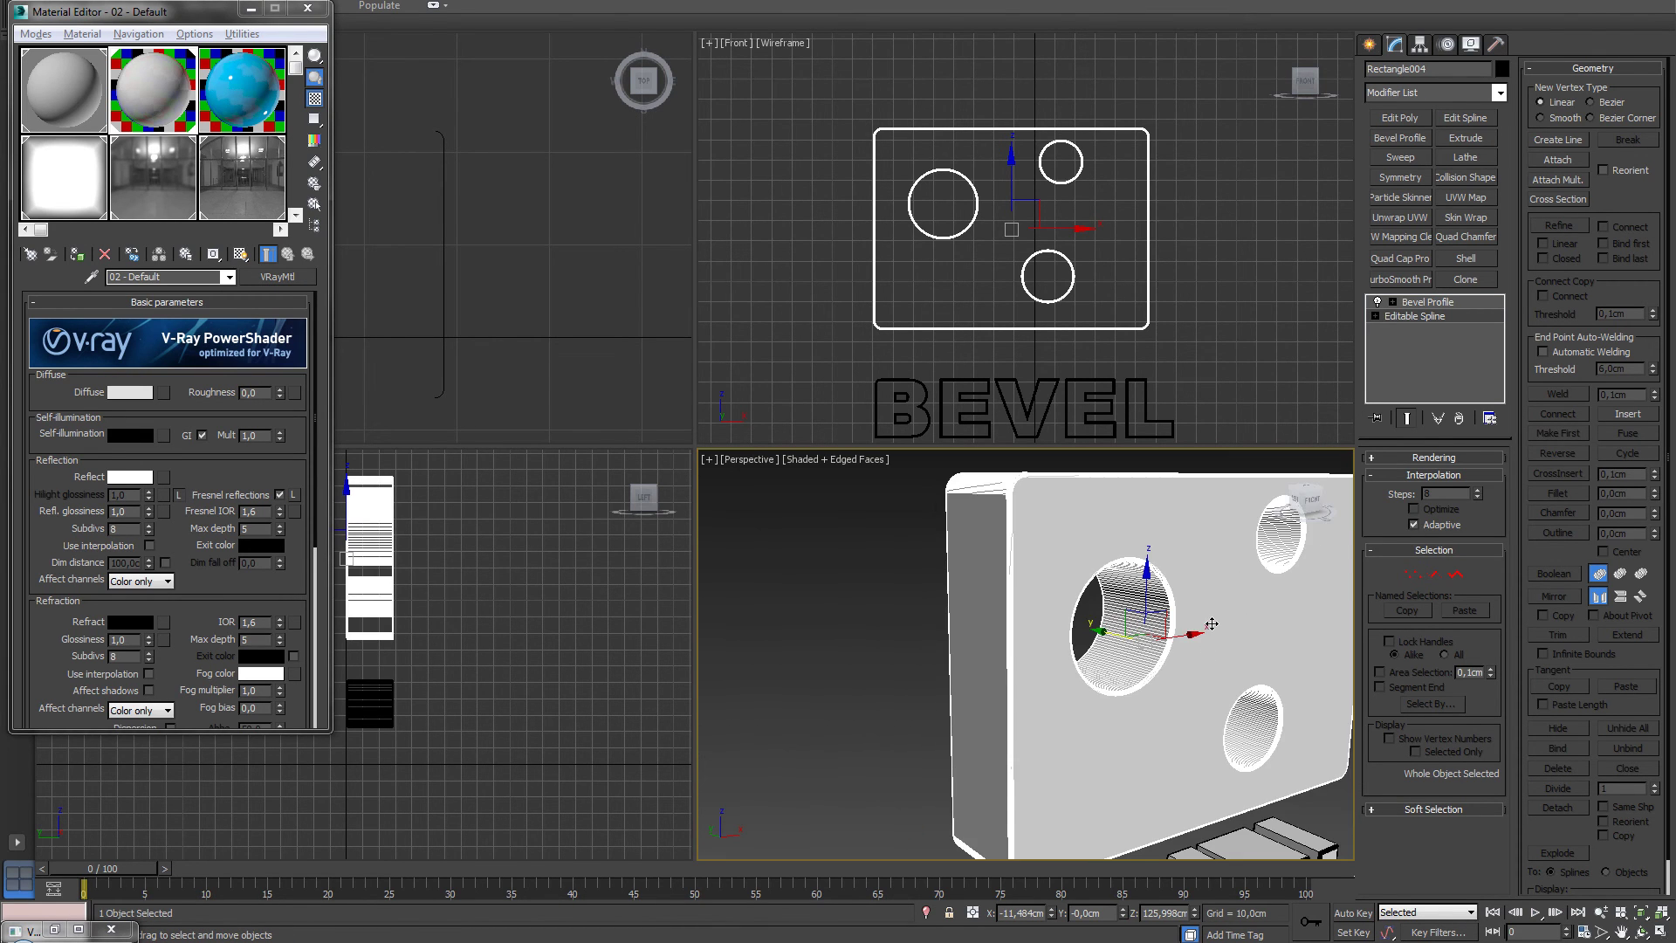
click(930, 688)
scroll(930, 689, up, 2)
scroll(930, 689, down, 4)
scroll(1056, 680, up, 8)
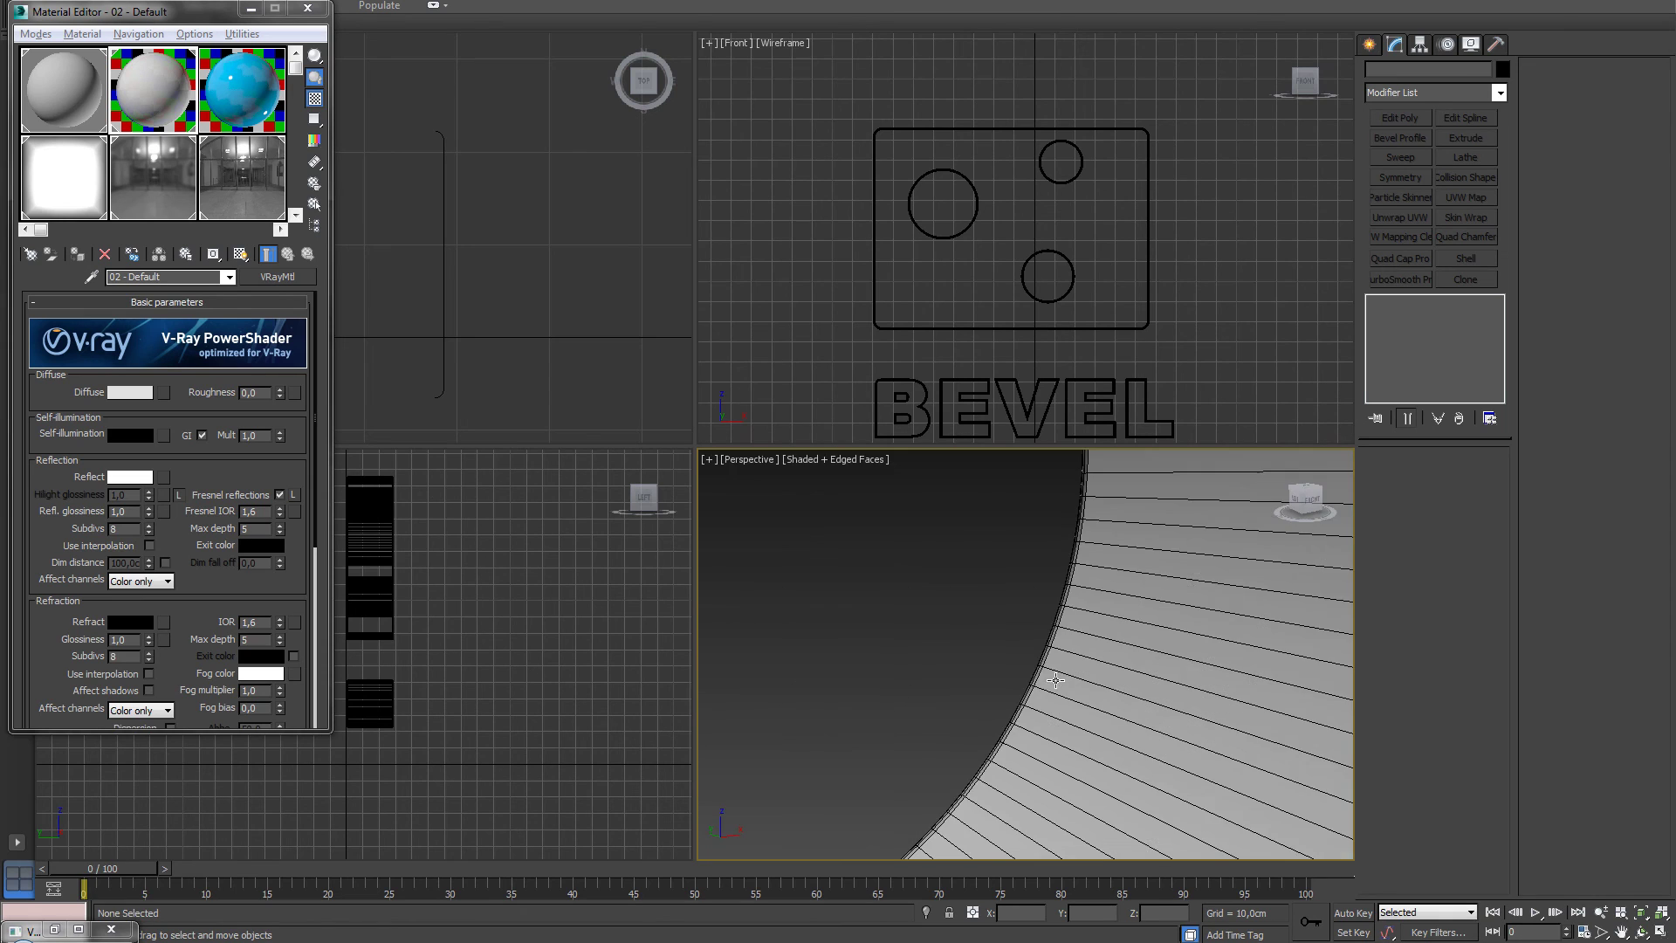
scroll(1056, 680, down, 4)
middle_drag(1002, 673, 1173, 859)
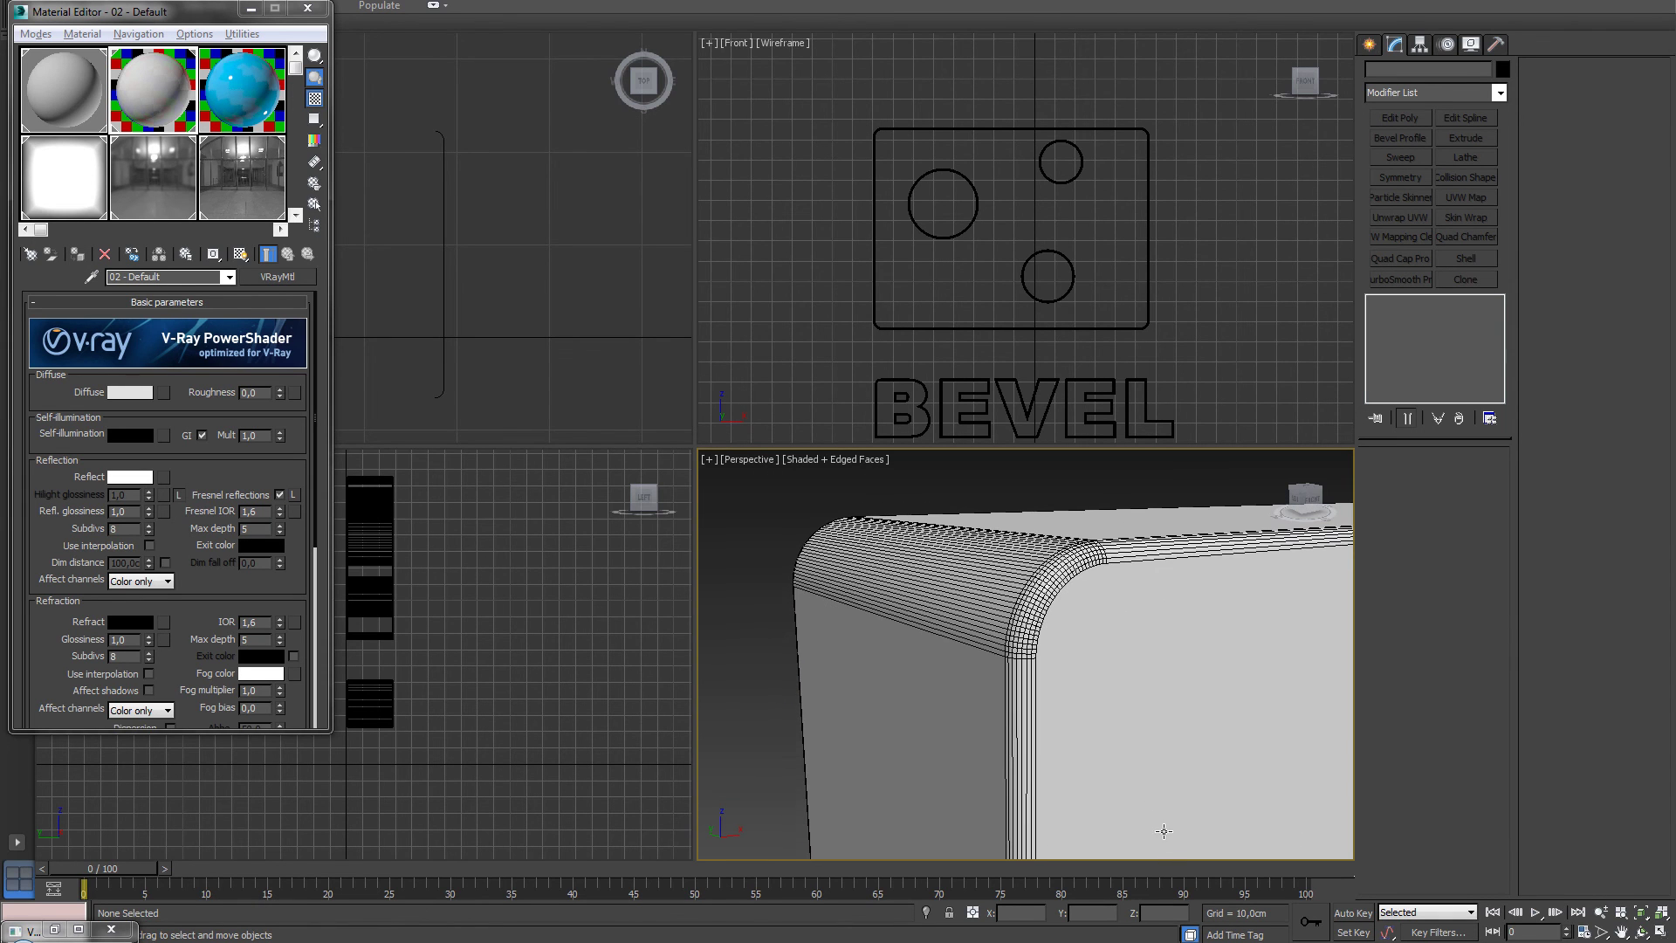
middle_drag(1142, 666, 1082, 620)
scroll(1061, 645, down, 5)
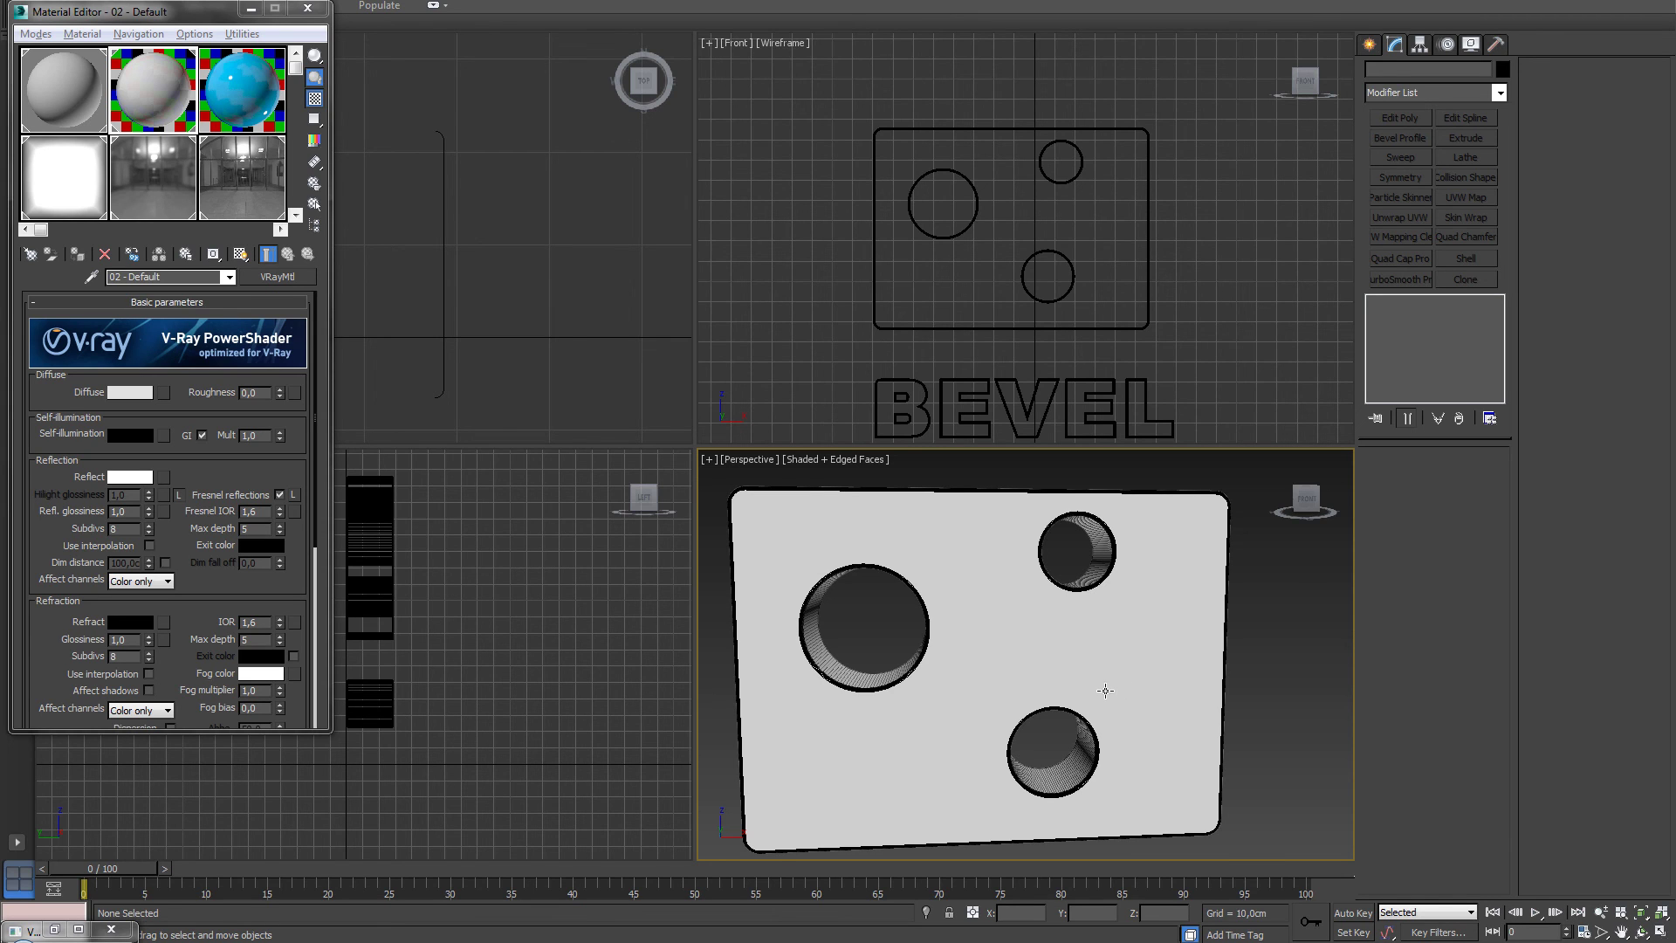
alt+middle_drag(1128, 689, 1108, 653)
scroll(1130, 691, down, 3)
scroll(1131, 692, down, 4)
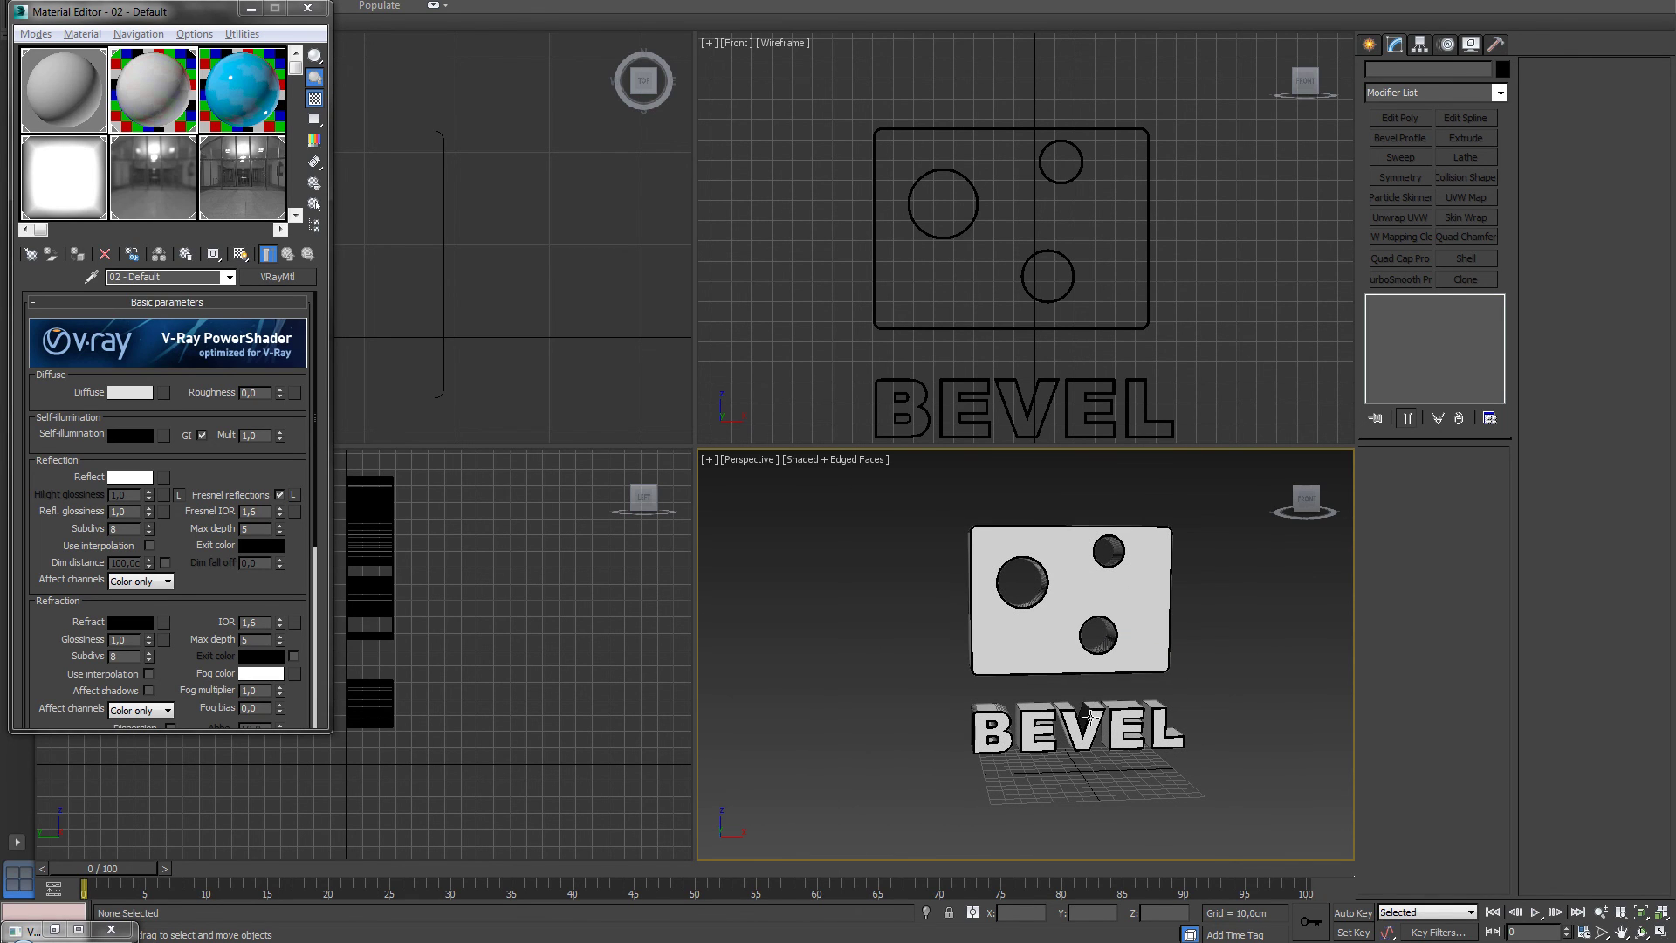
mouse_move(1113, 761)
alt+middle_down()
mouse_move(1101, 735)
mouse_move(1092, 746)
alt+middle_up()
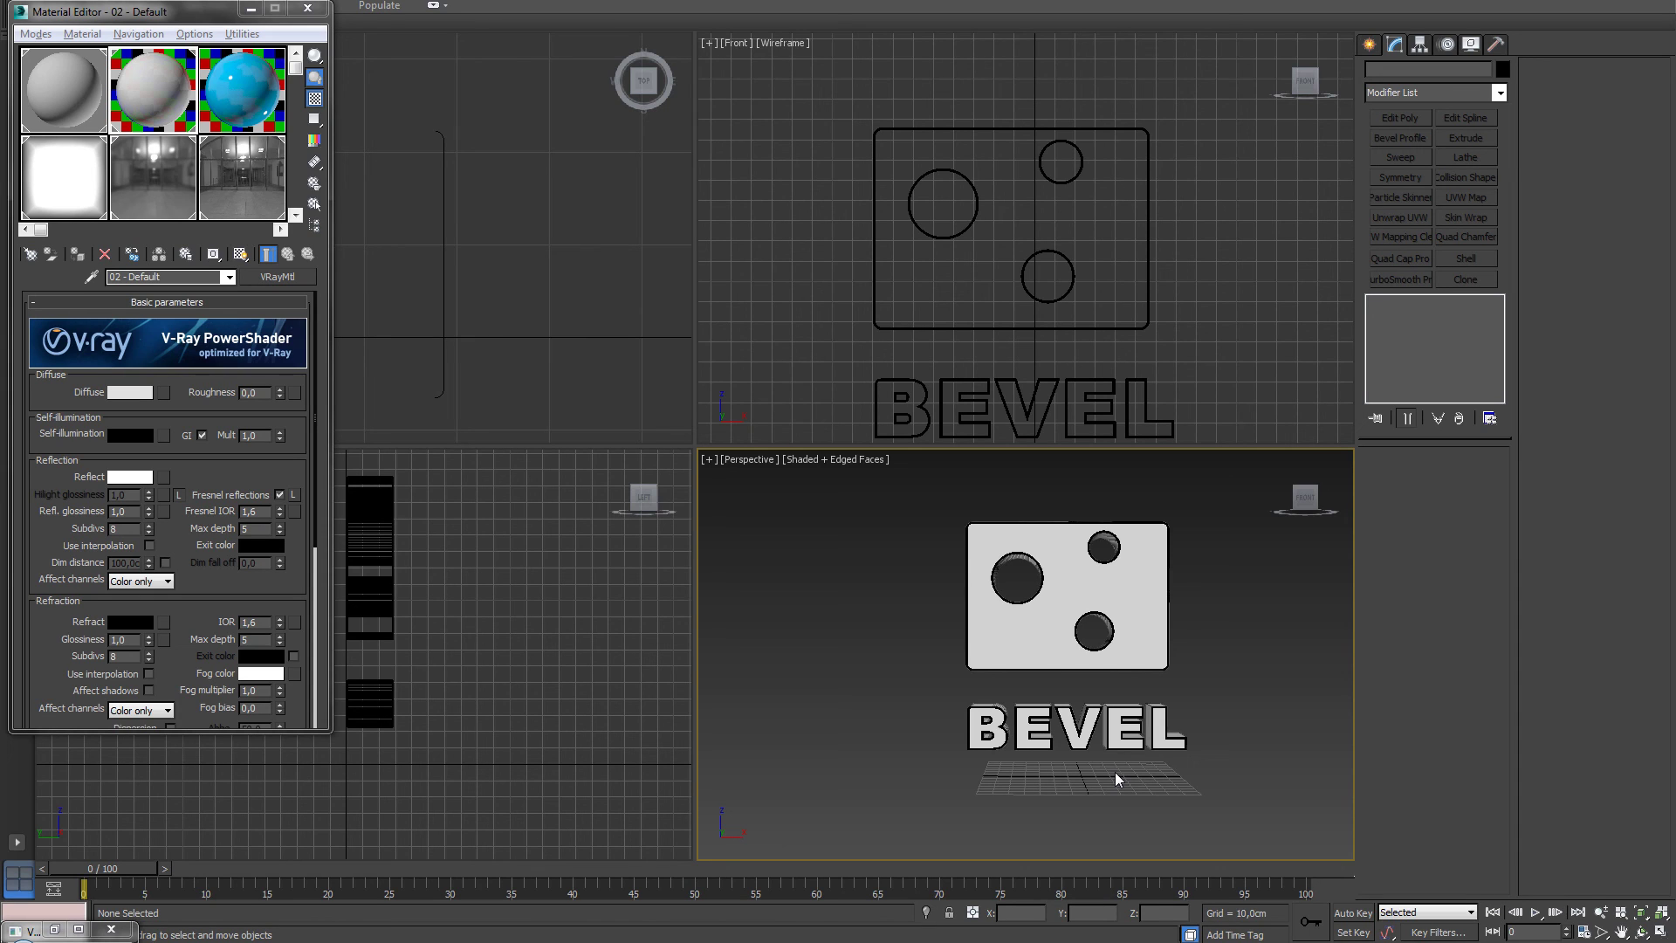
alt+middle_drag(1114, 772, 1097, 741)
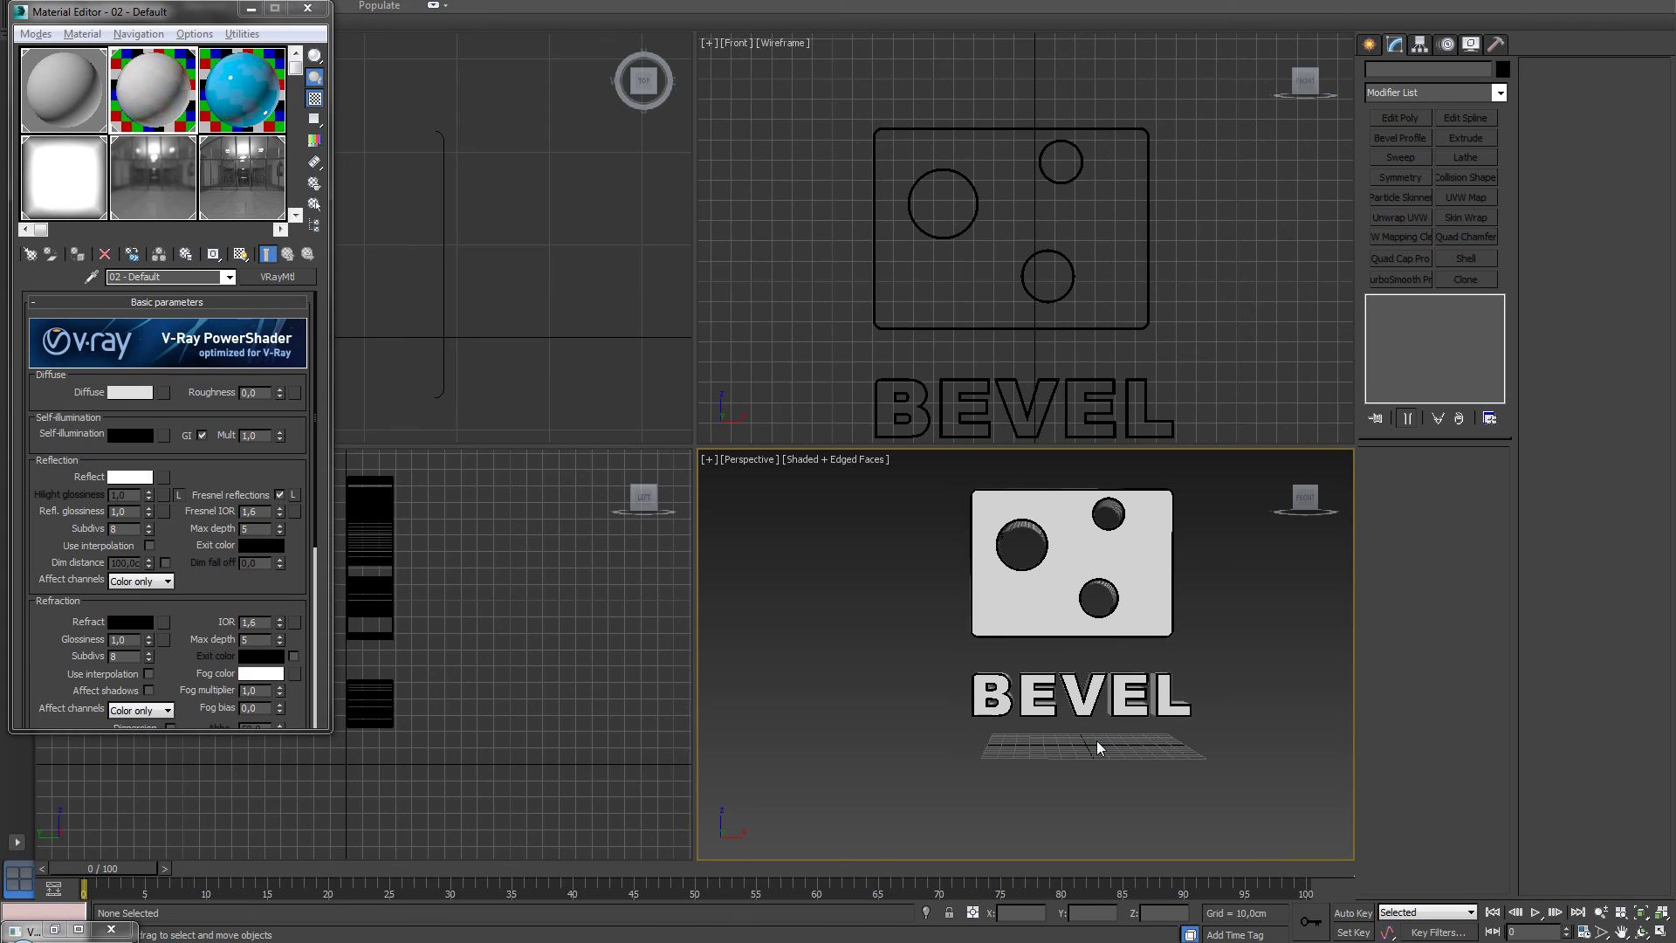